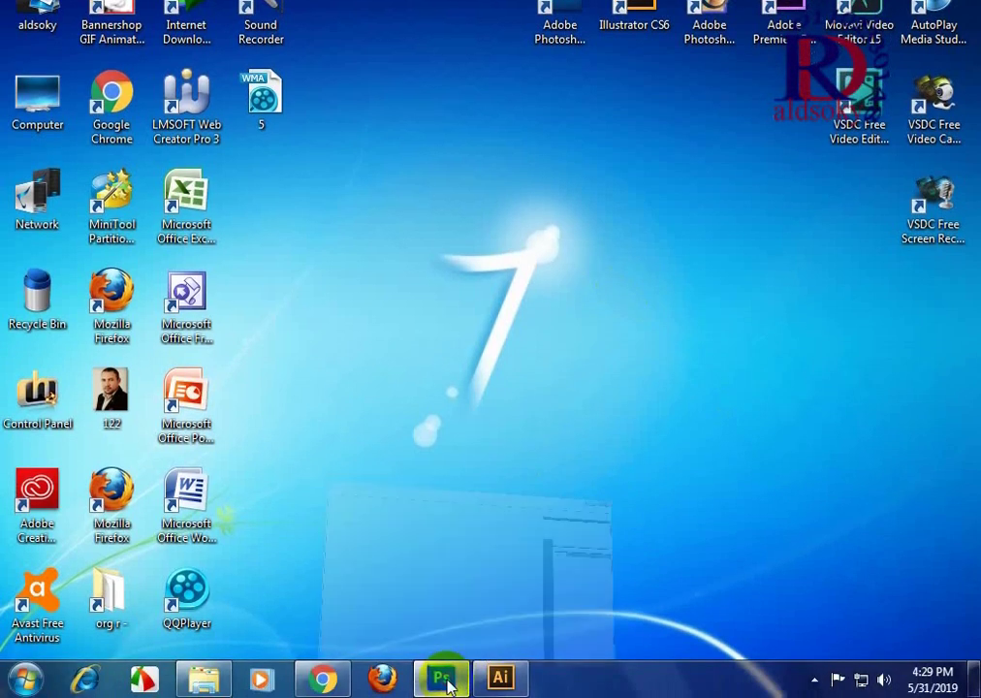
Step: On the Untitled-2 card, nudge the white greeting text slightly up and left
click(443, 679)
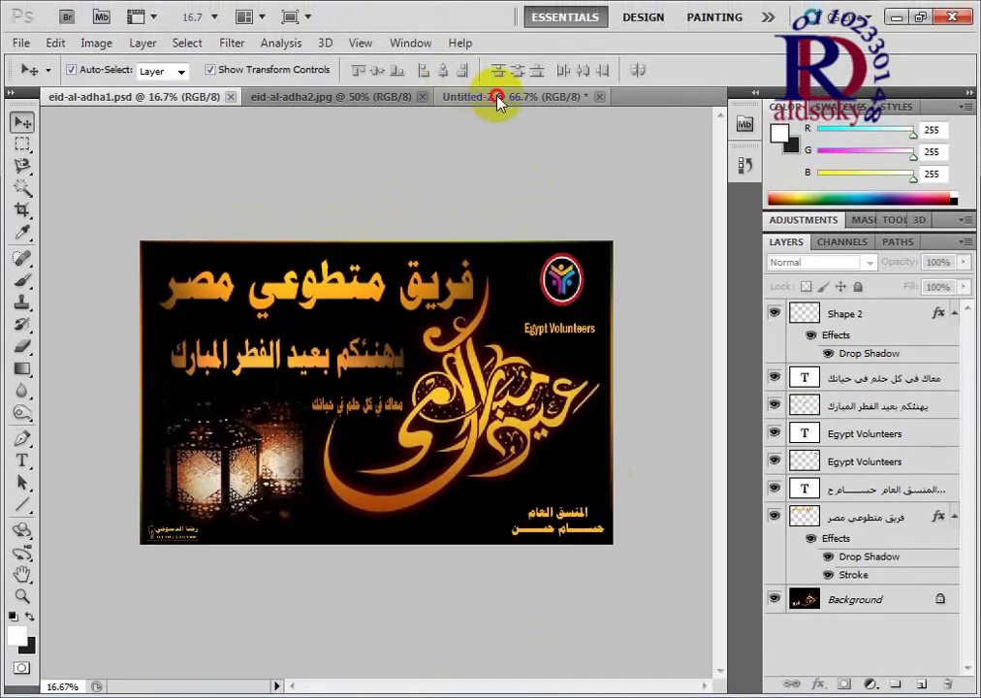
click(496, 85)
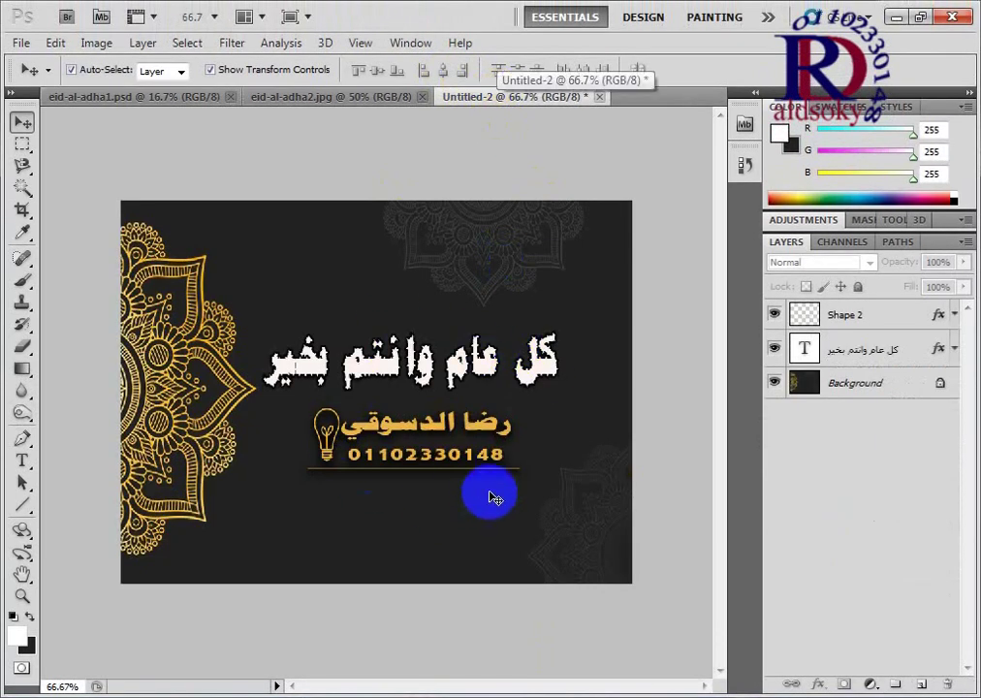
click(402, 381)
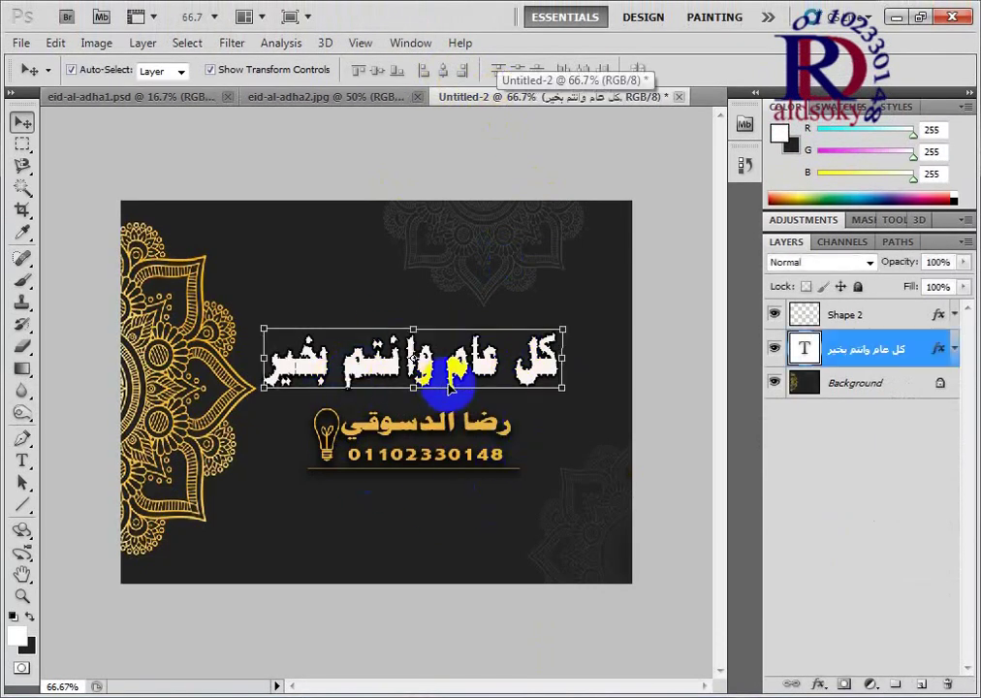
drag(449, 386, 447, 385)
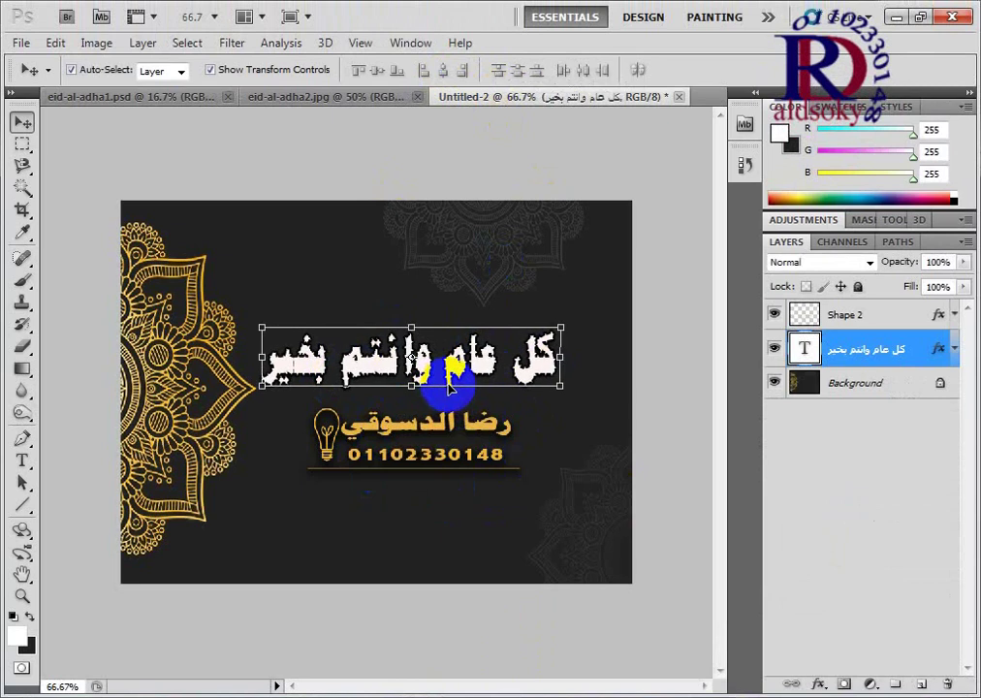
Step: Compare the eid-al-adha2.jpg design with Untitled-2, then bring Chrome forward
click(349, 97)
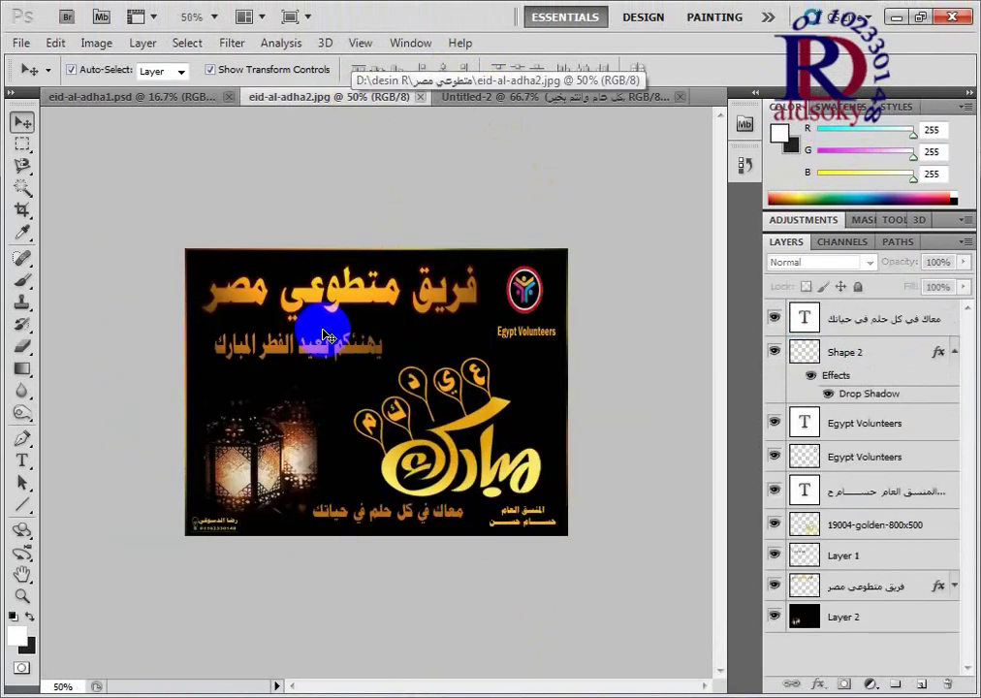
click(547, 97)
click(337, 679)
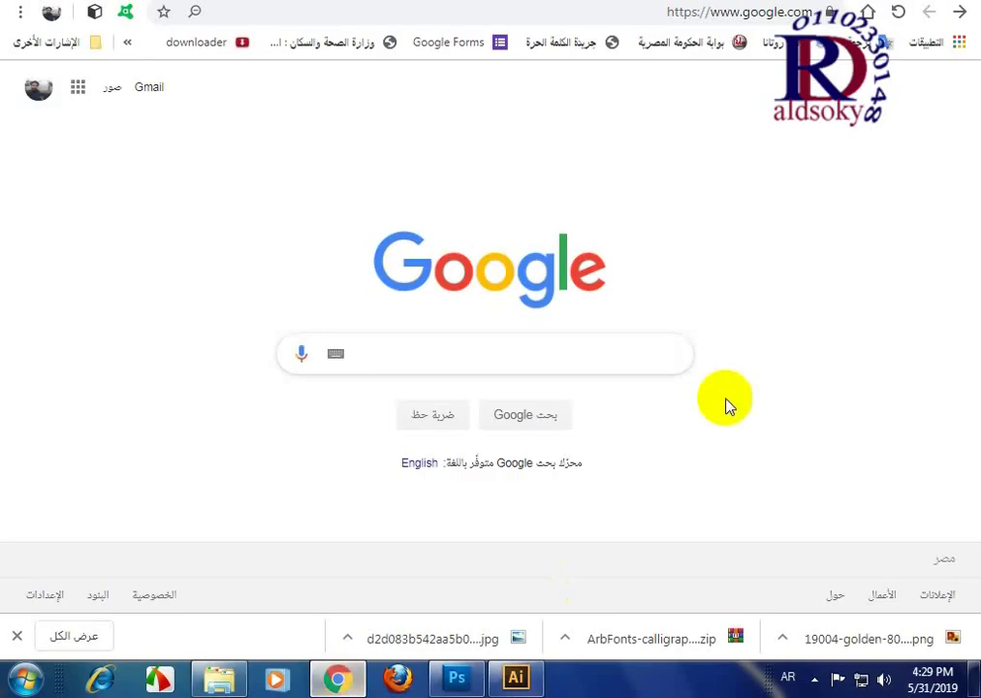
Step: Search Google for 'فانوس مضيء' (glowing lantern)
click(618, 357)
text(ف)
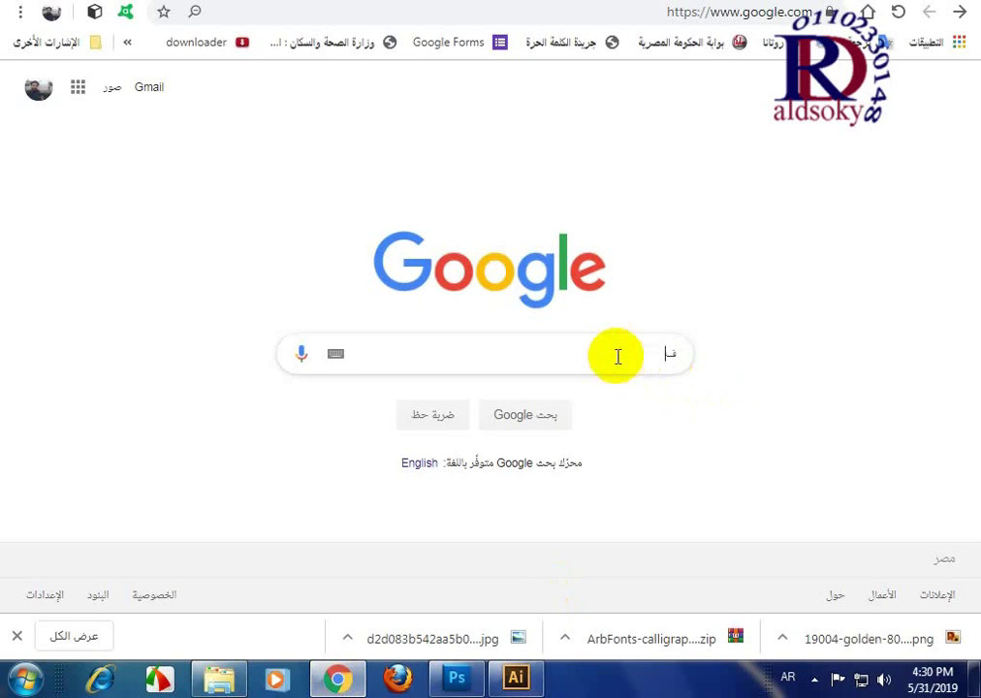
text(انوس)
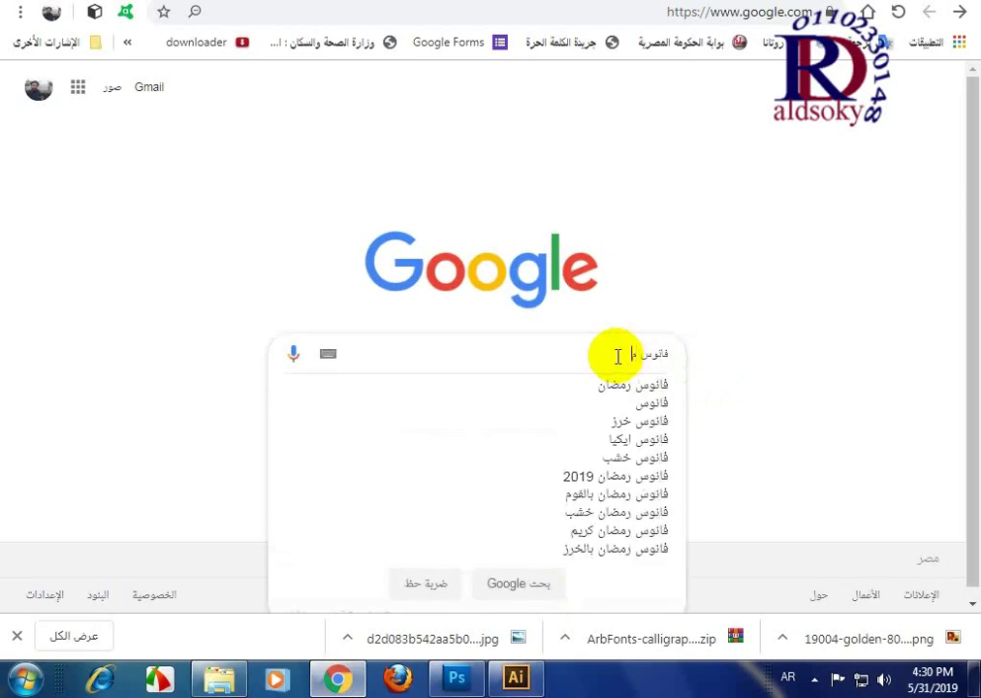
text( مضيء)
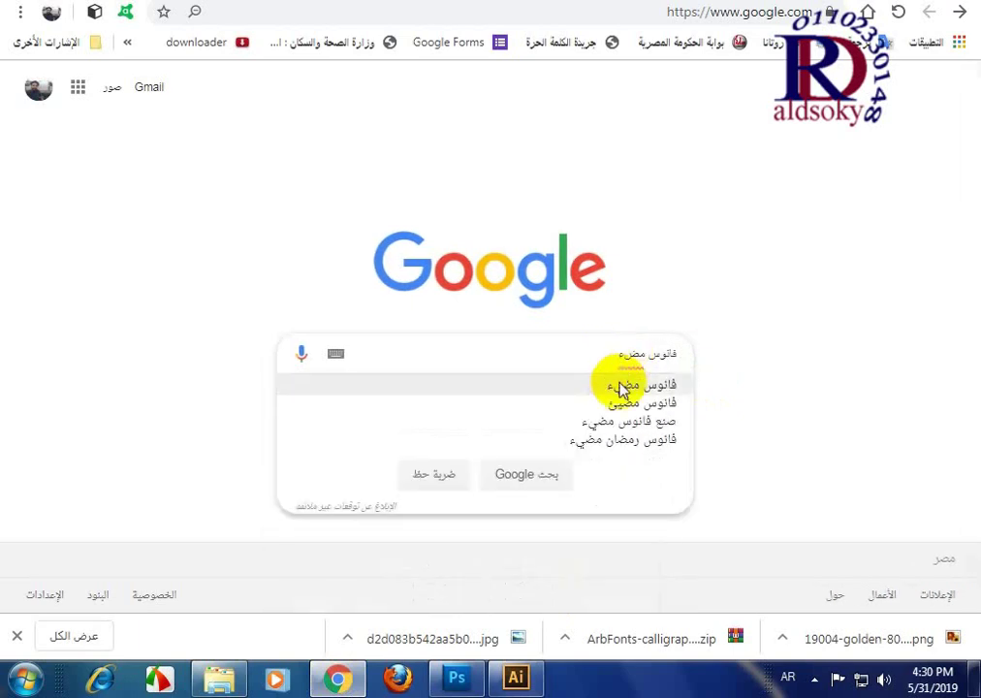
click(624, 387)
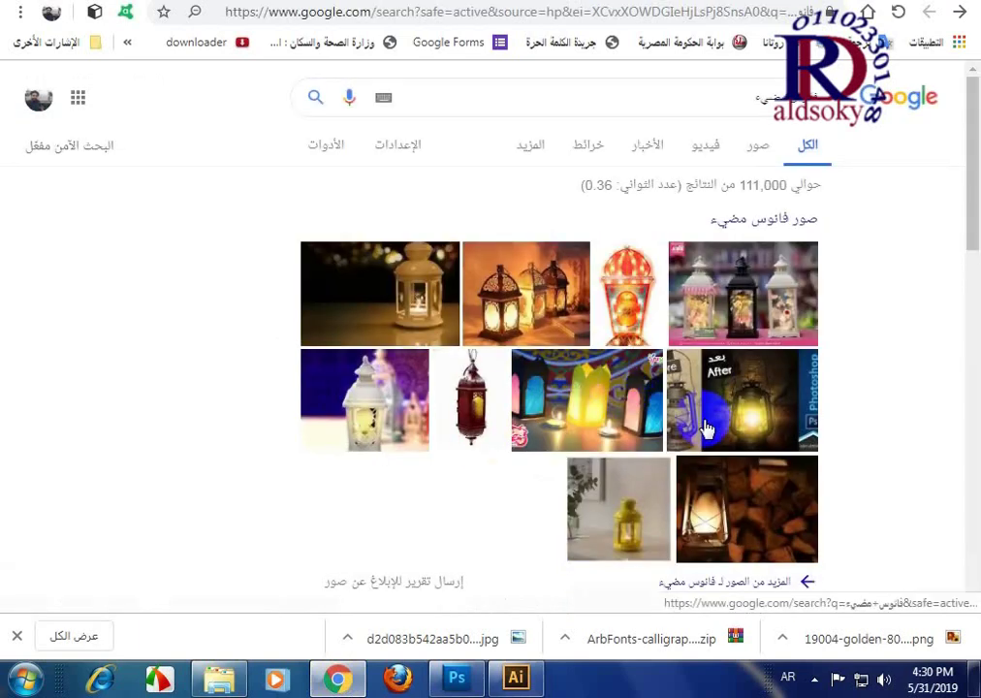
Step: Browse the lantern image results, then return to Photoshop and deselect the greeting text
scroll(718, 431, down, 1)
click(743, 444)
scroll(742, 444, down, 2)
scroll(788, 383, up, 3)
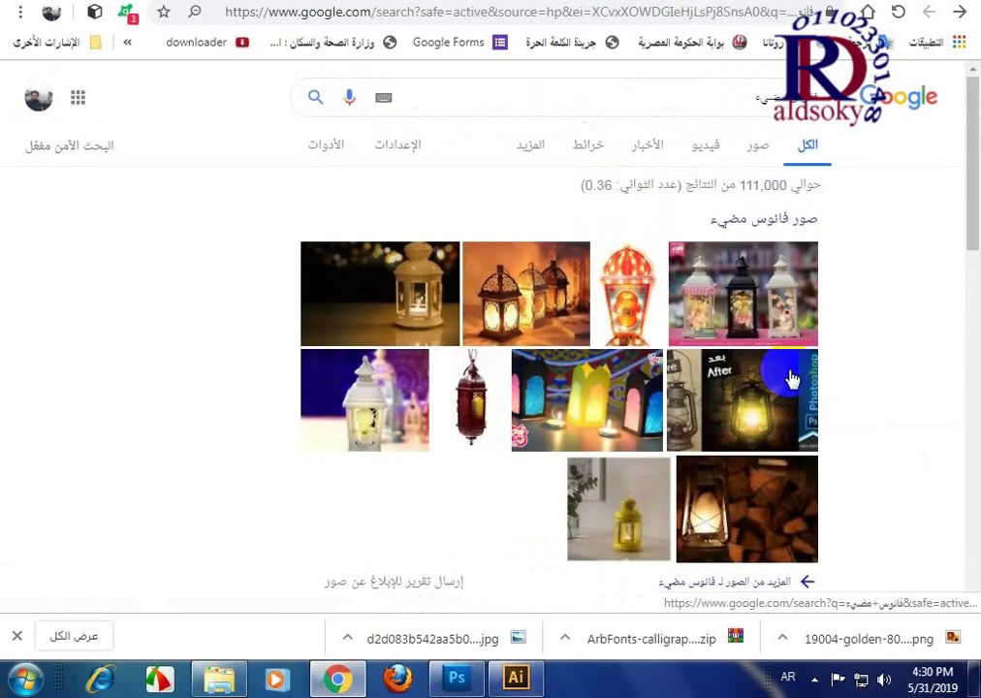
click(517, 314)
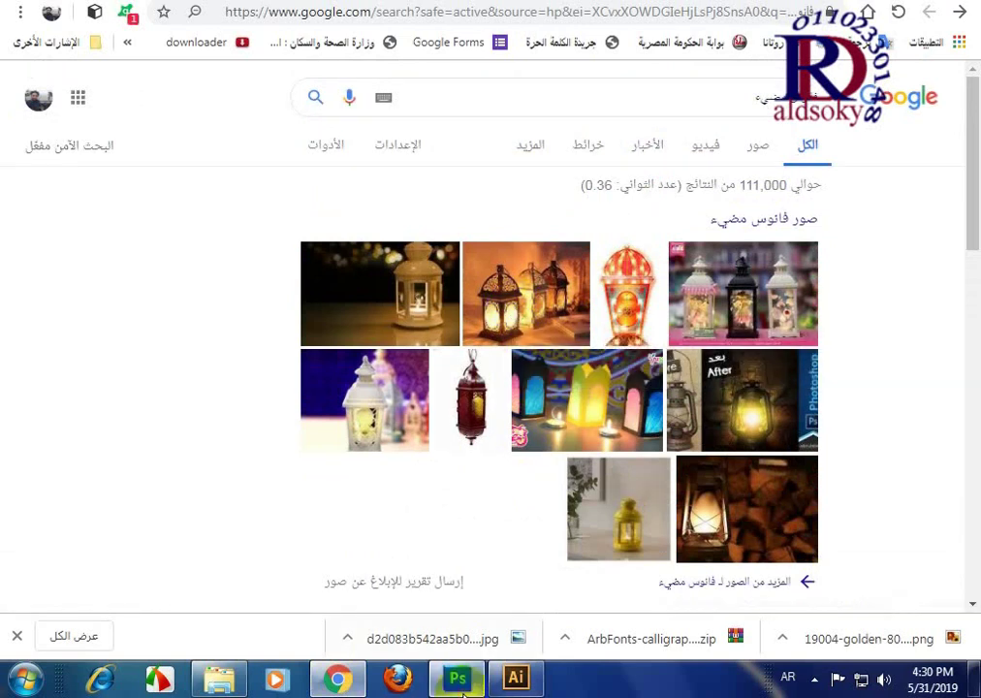
click(456, 678)
click(432, 505)
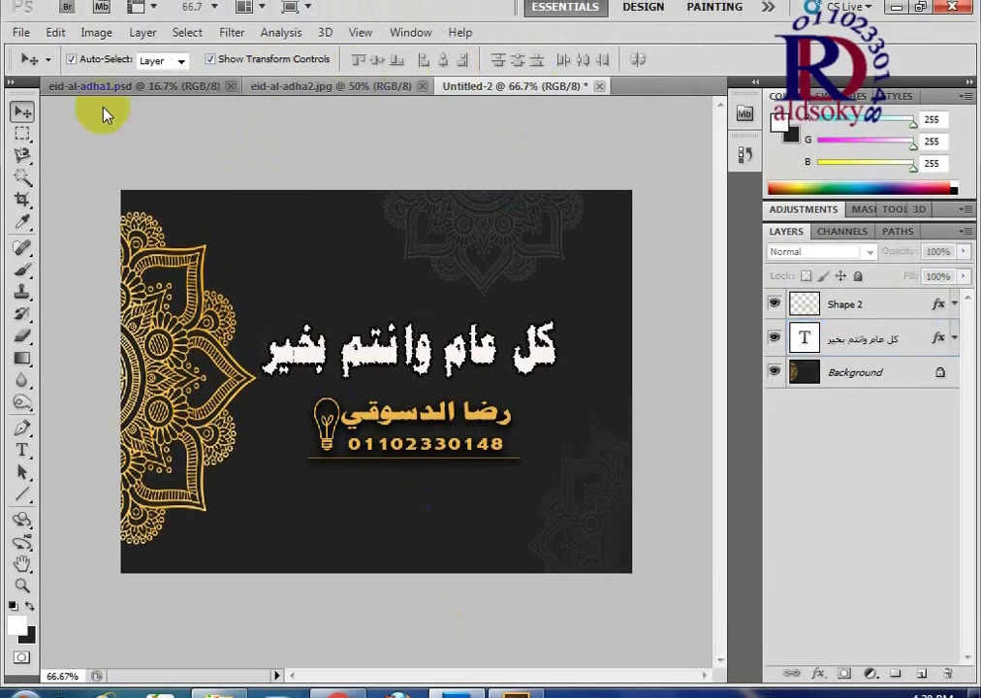
Step: Create a new 800 × 600 px document at 300 pixels/inch with a white background
click(20, 44)
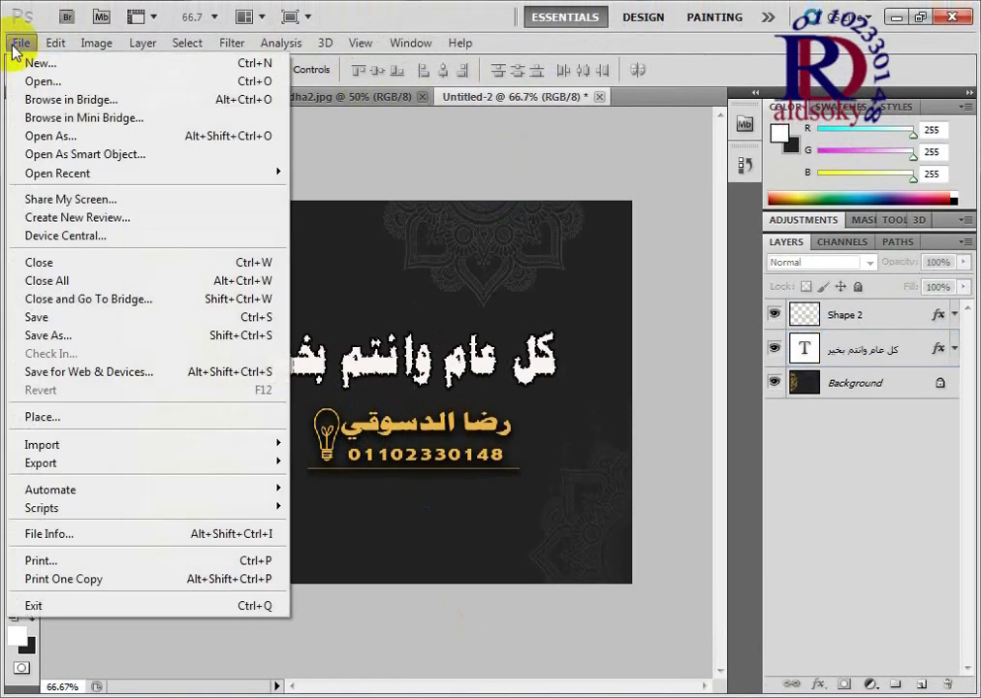
click(38, 62)
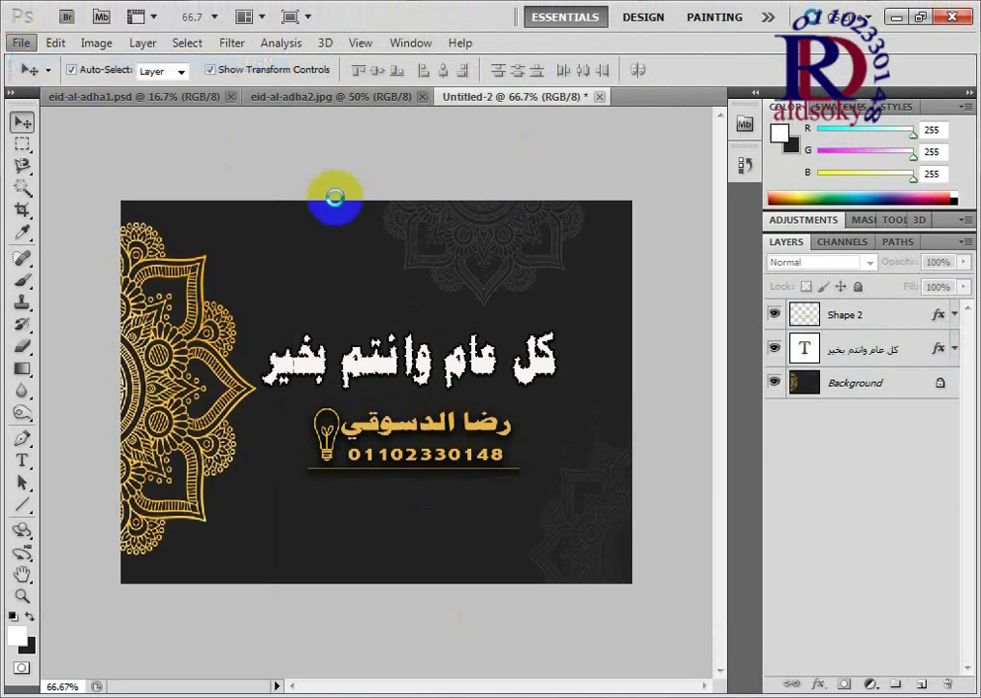
double_click(420, 249)
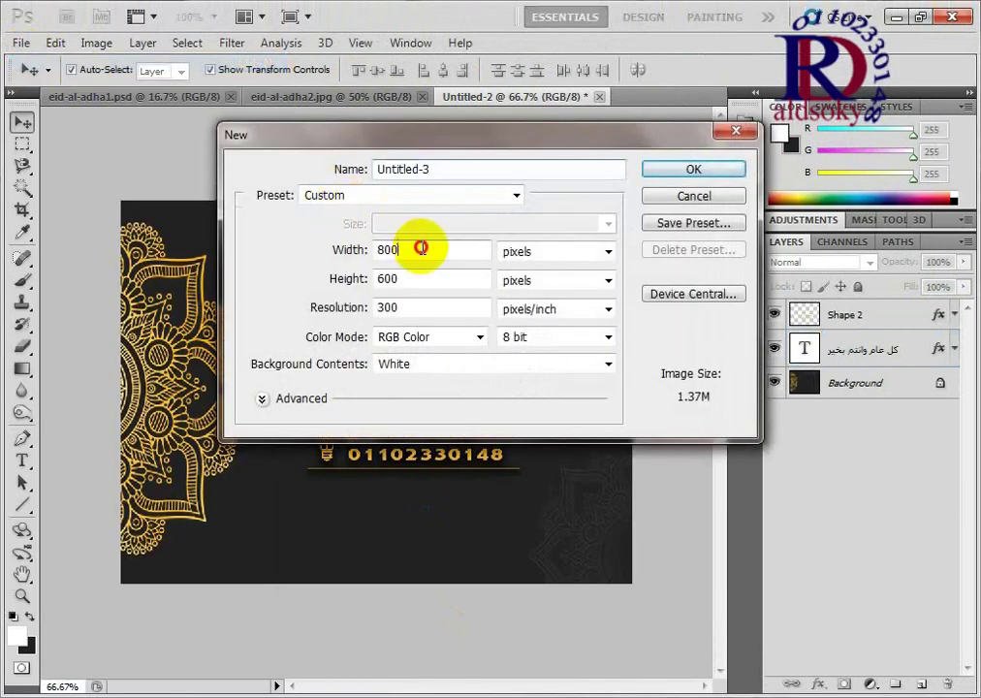
click(419, 280)
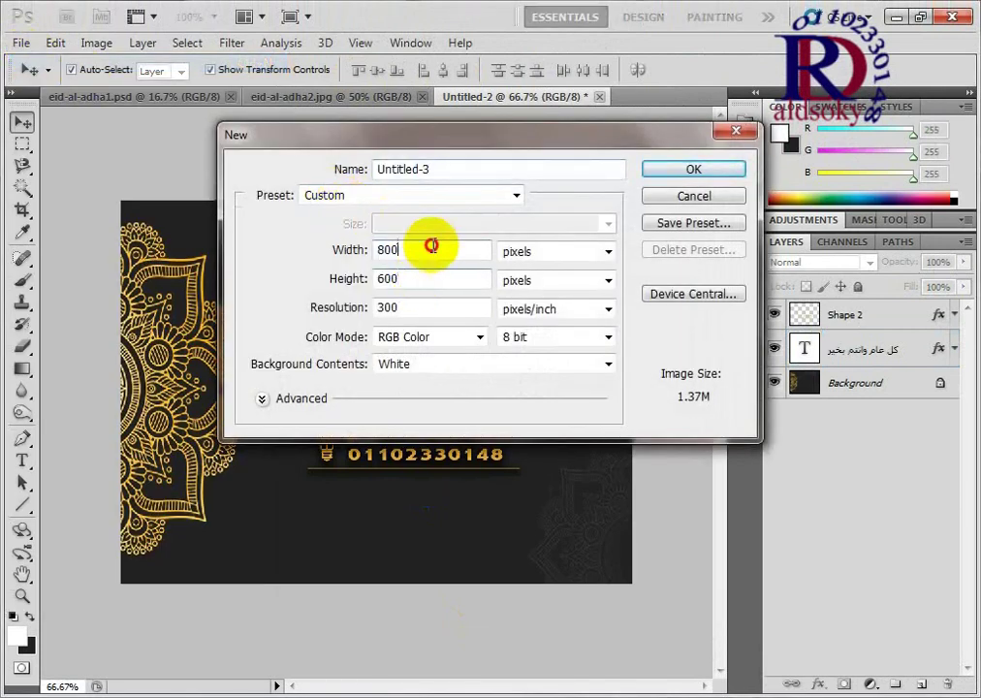
double_click(448, 279)
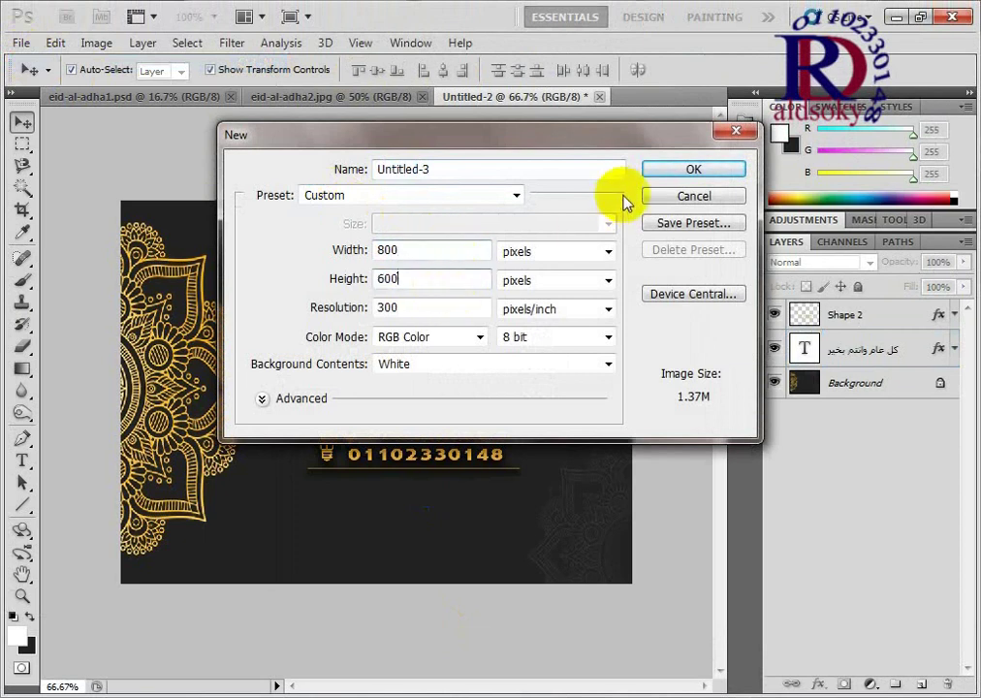
click(668, 172)
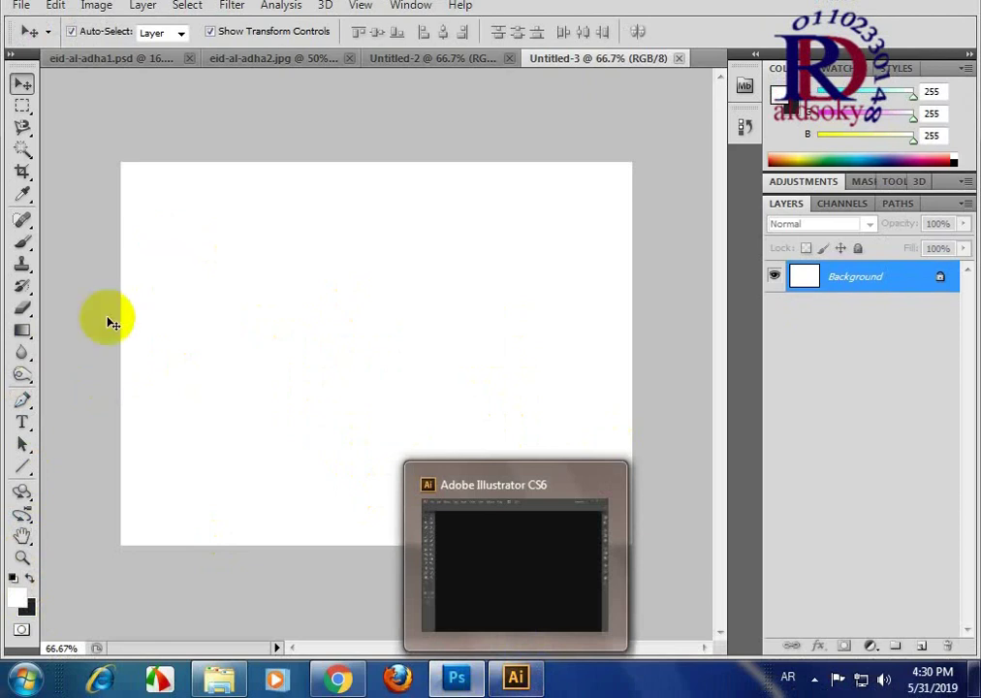
Step: With the Gradient tool, set the foreground colour to near-black #0f0d0d
click(22, 330)
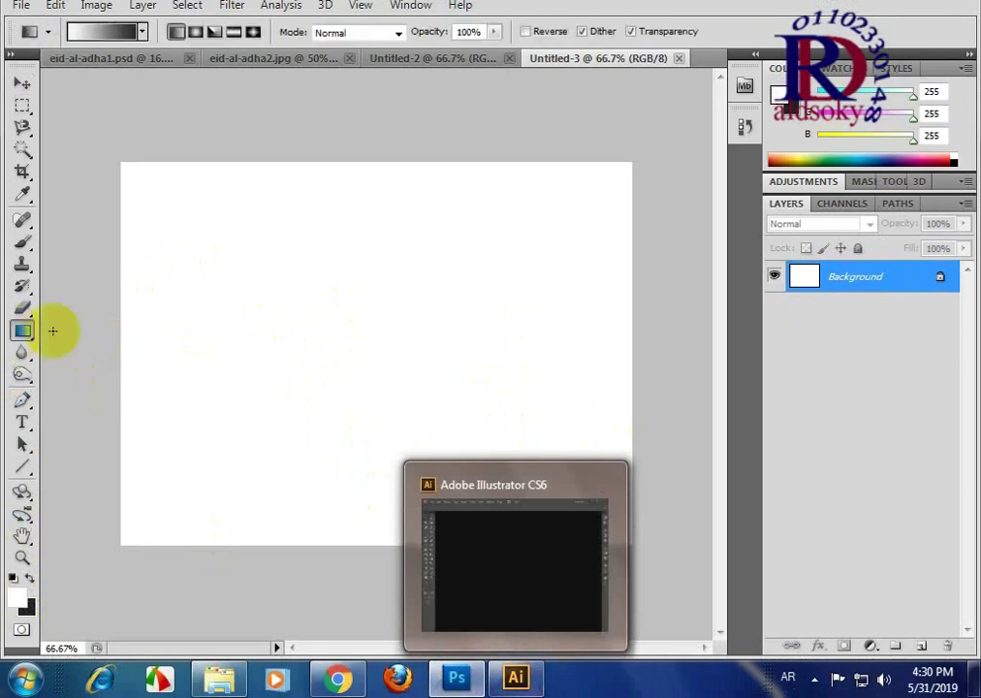
click(21, 605)
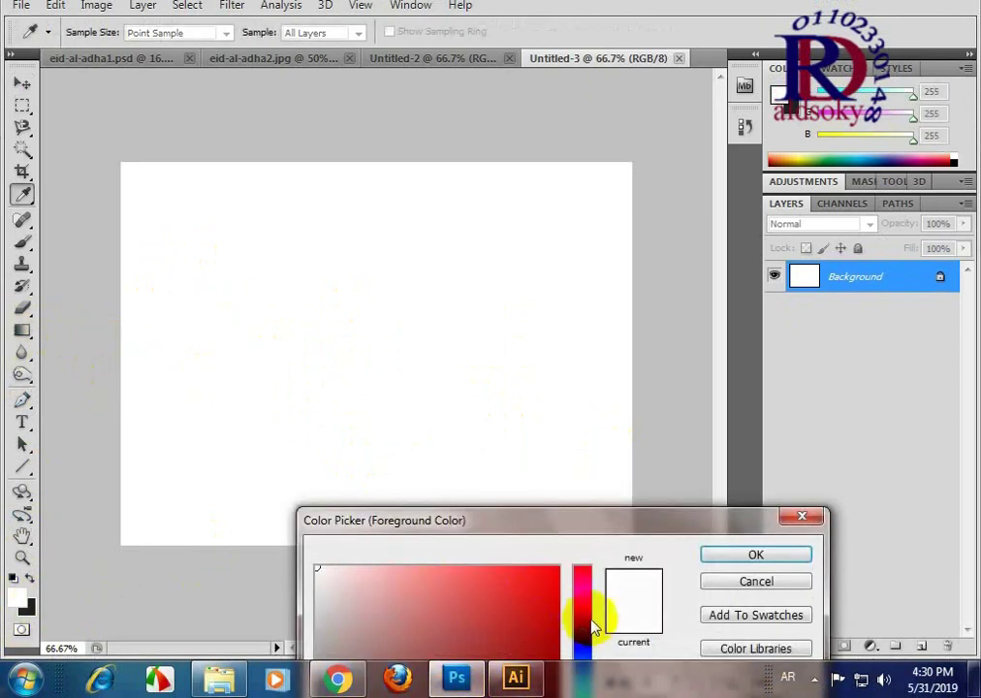
drag(583, 530, 524, 267)
click(451, 535)
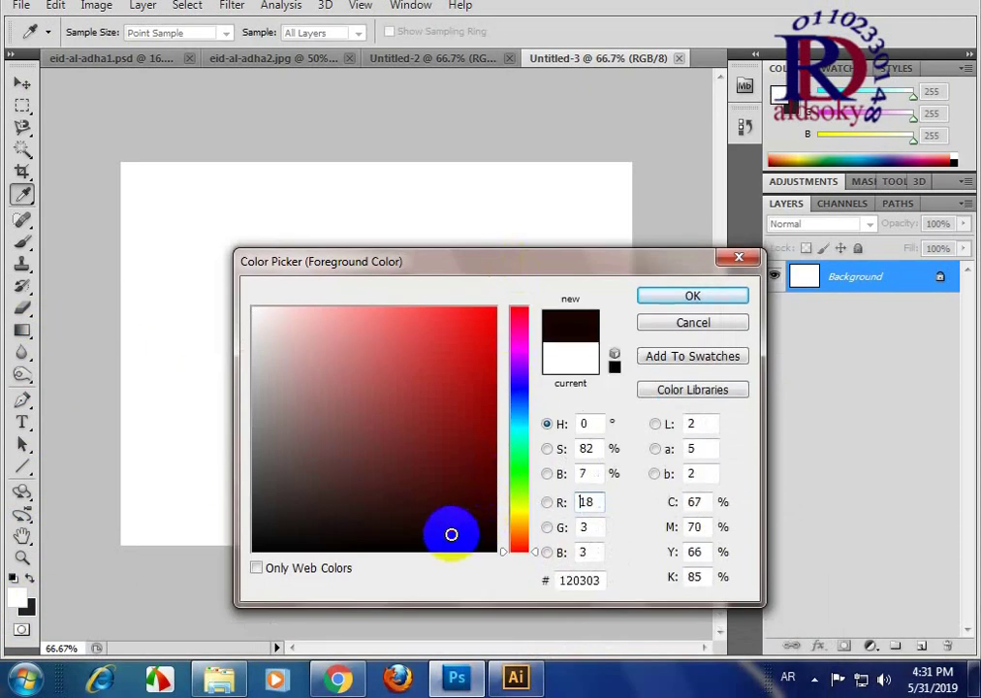
click(282, 534)
click(726, 297)
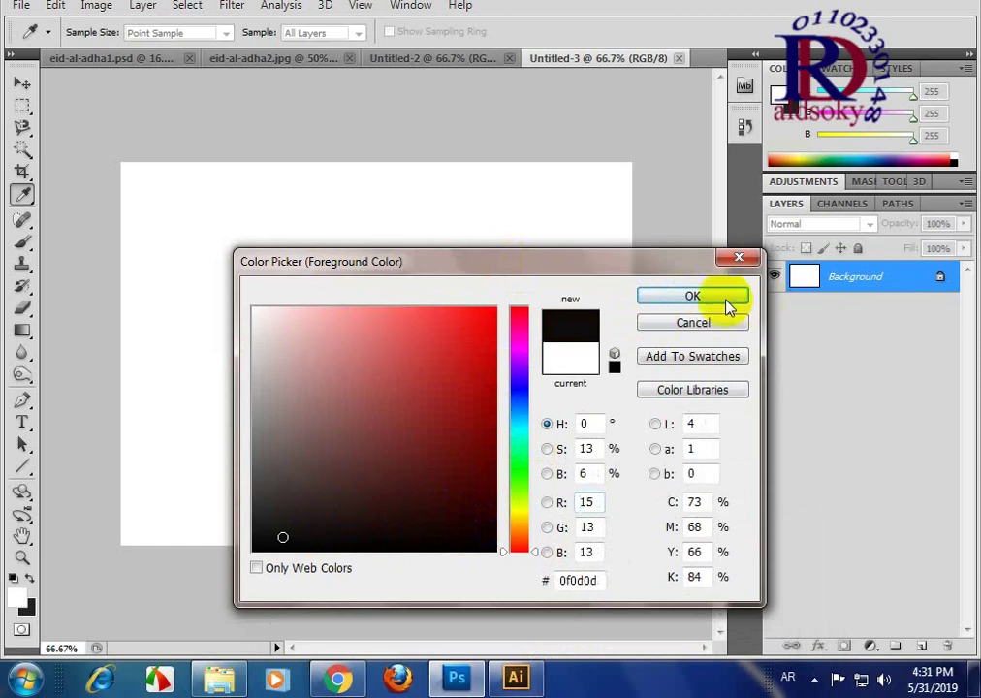
Step: Fill the canvas with a dark gradient running from upper-left to lower-right
mouse_move(163, 211)
mouse_down()
mouse_move(489, 439)
mouse_move(203, 249)
mouse_up()
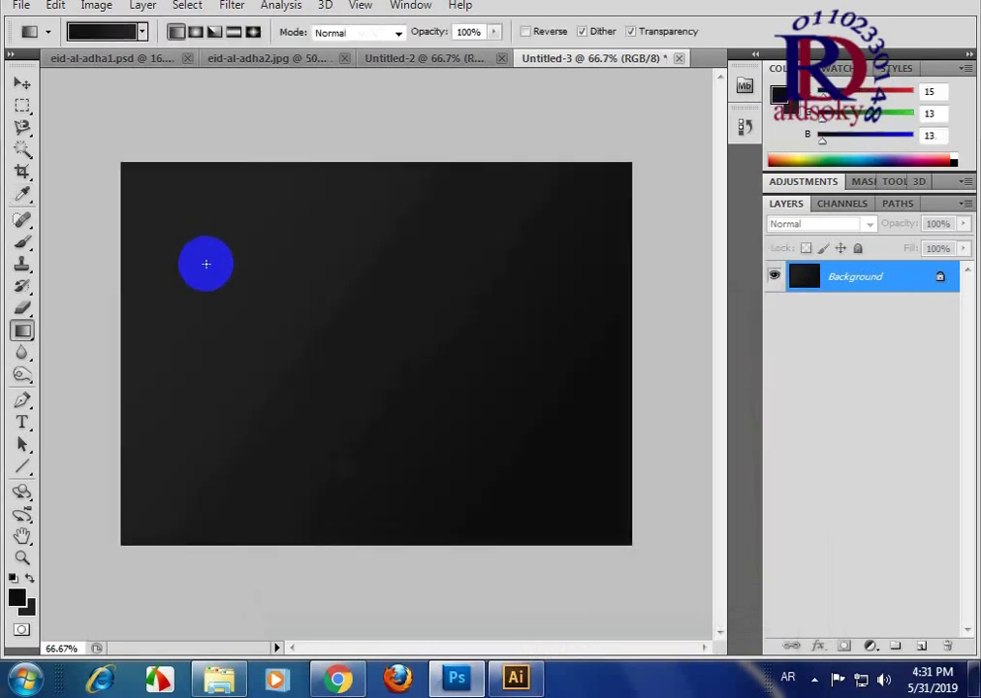
drag(485, 249, 245, 425)
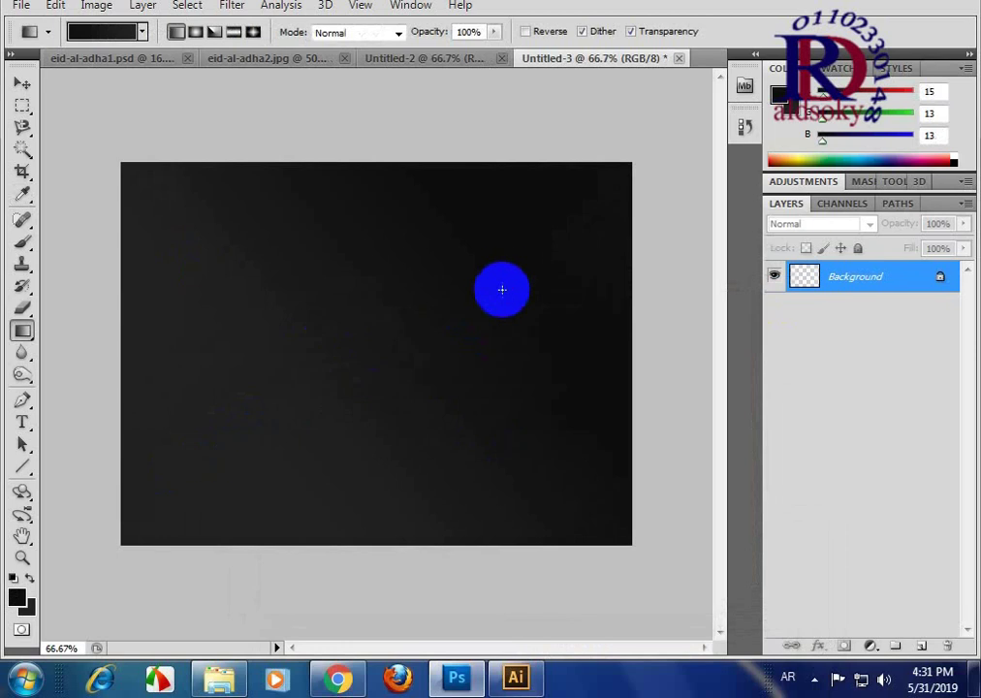
drag(171, 477, 502, 289)
drag(245, 199, 569, 473)
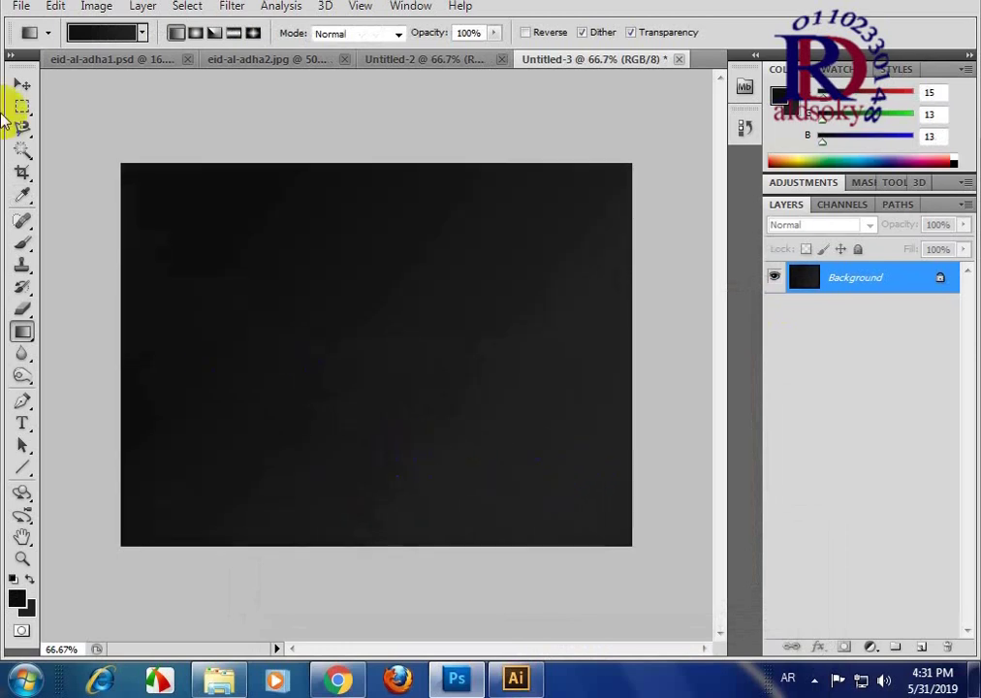
click(22, 83)
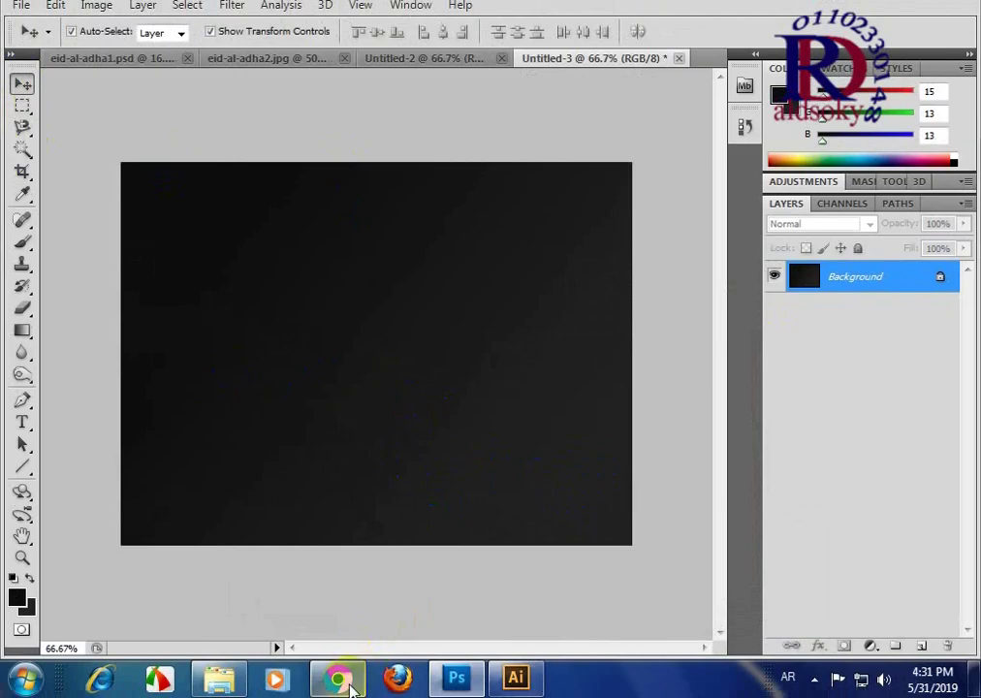
Step: Open the preview of the glowing white lantern photo in Chrome's image results
click(337, 679)
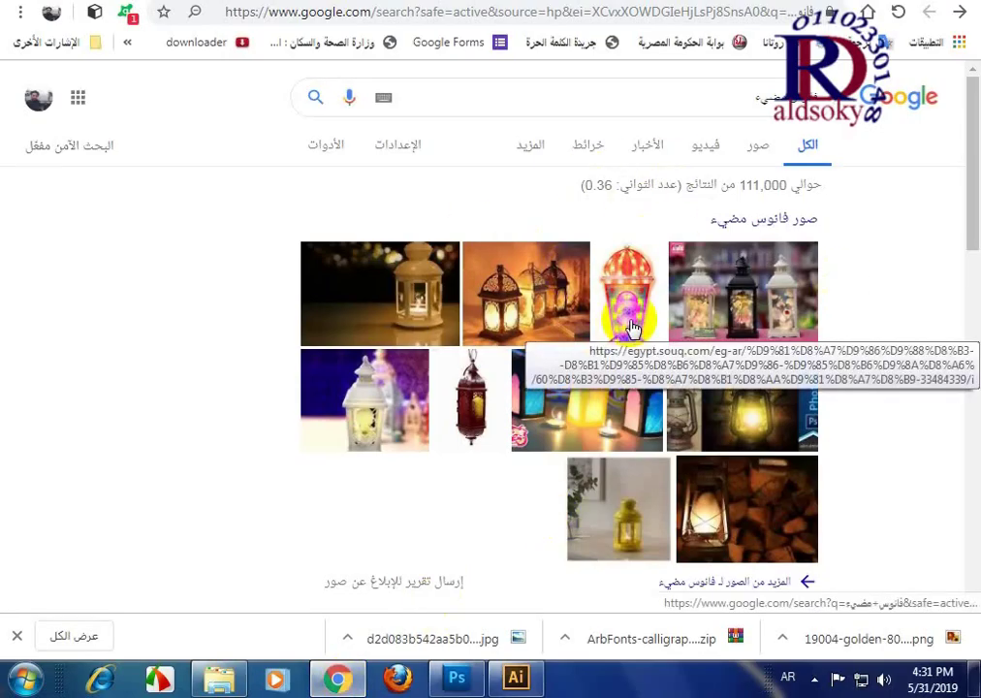
click(390, 302)
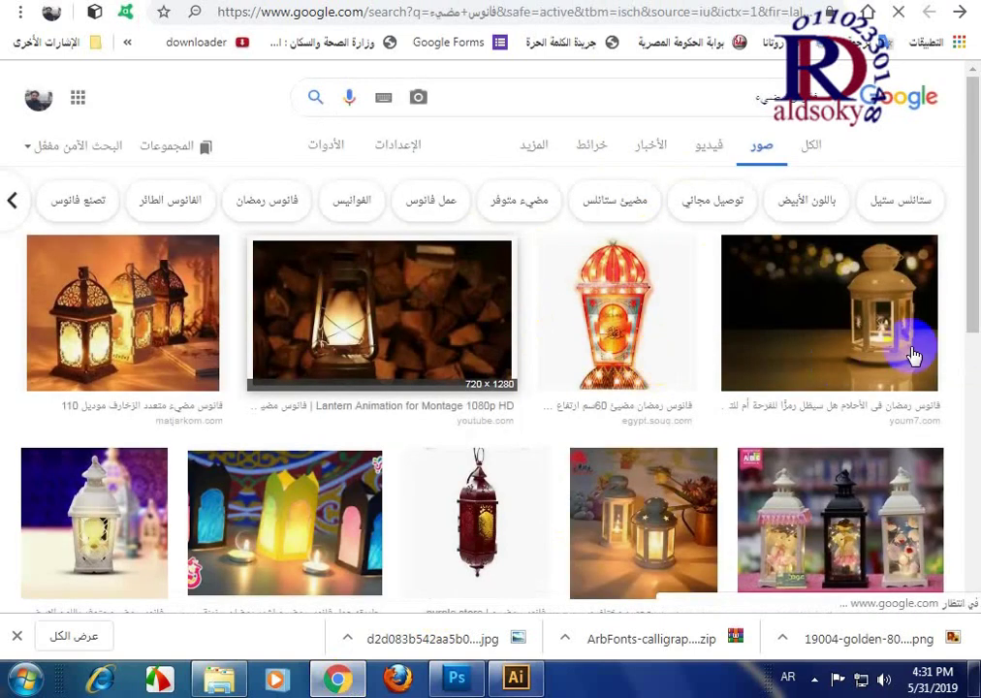
click(898, 326)
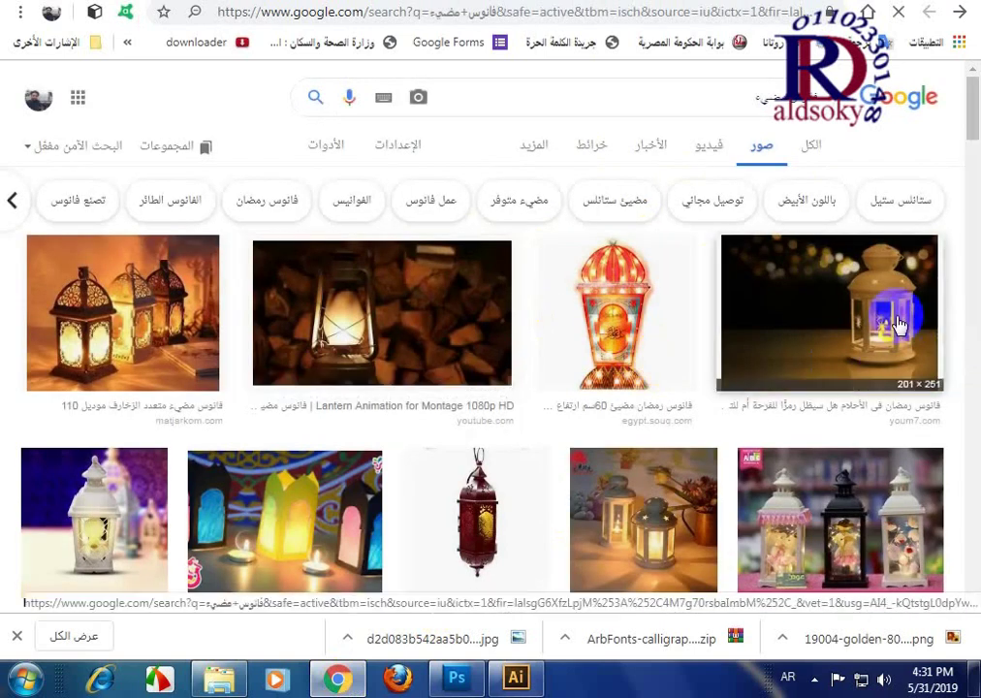
click(898, 324)
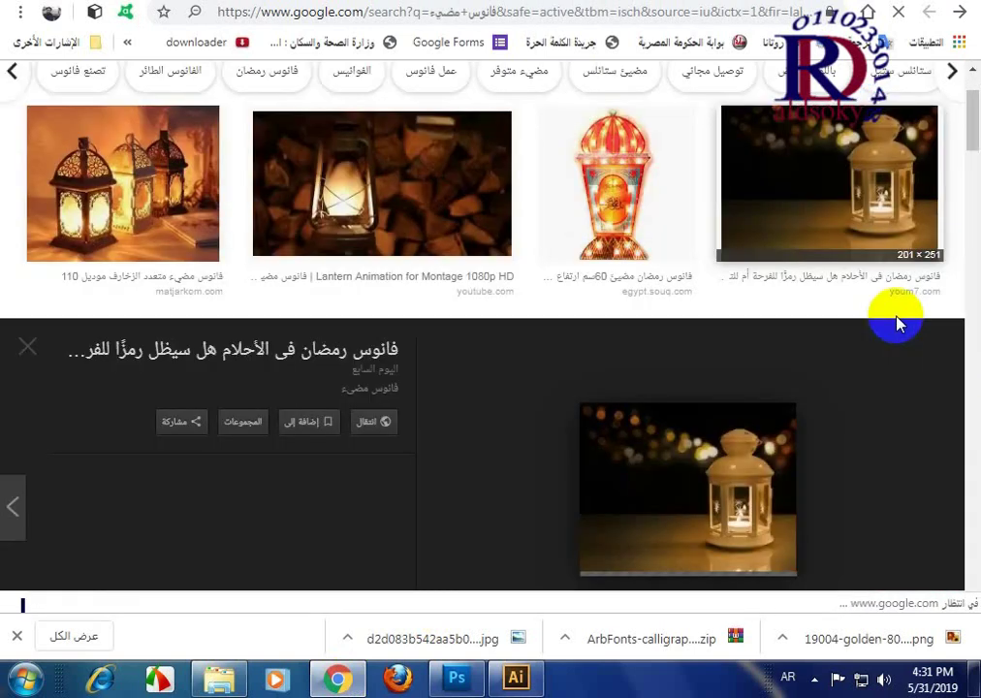
Step: Save the lantern image as تنزيل.jpg on the D drive
right_click(695, 351)
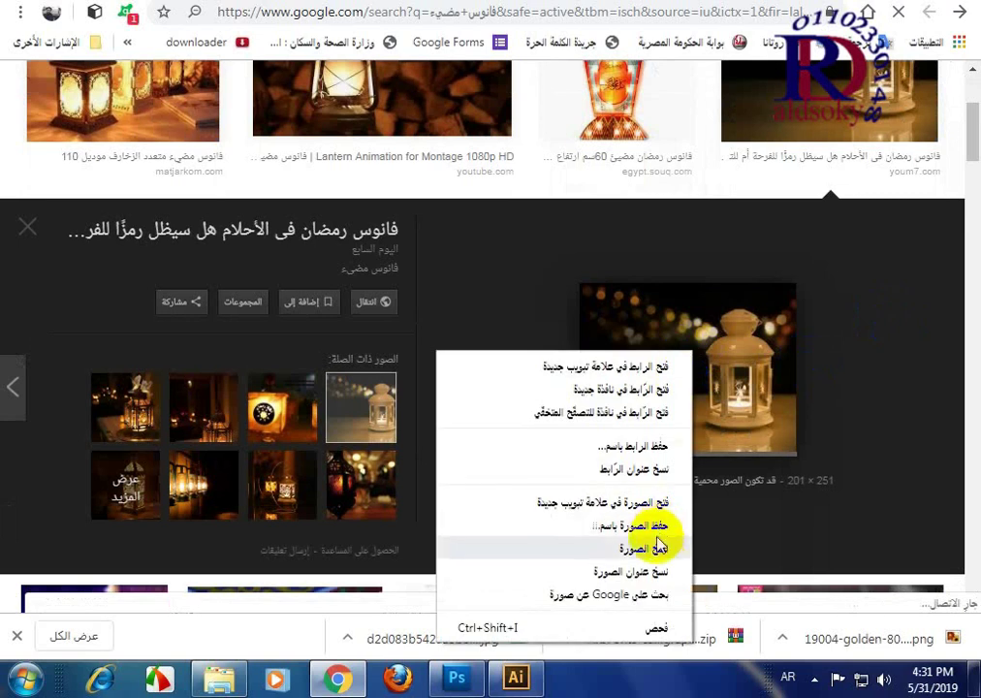
click(652, 539)
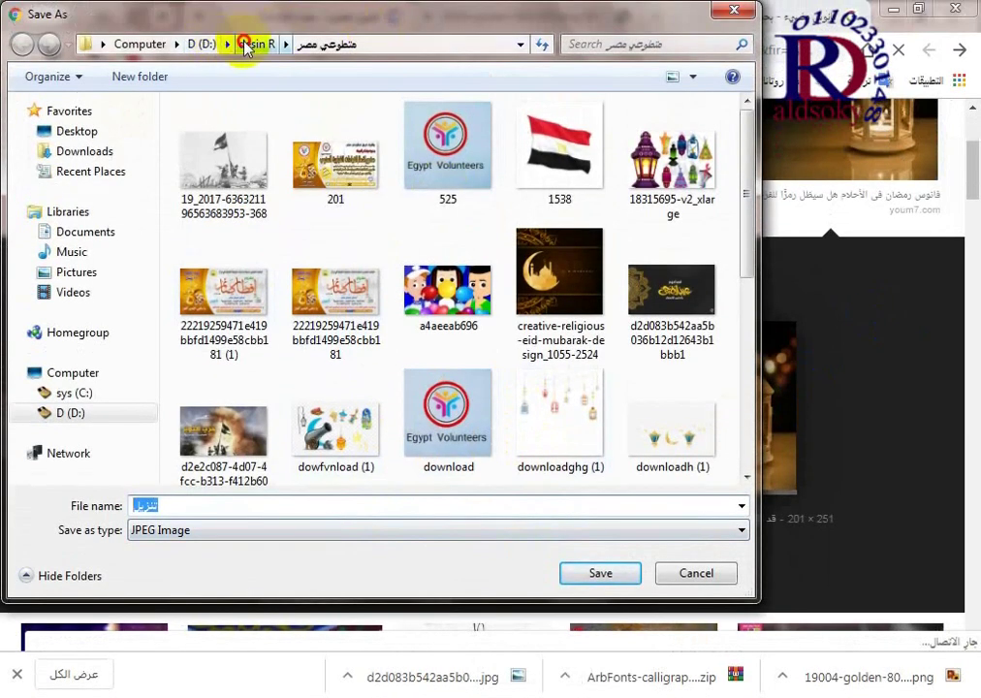
click(250, 43)
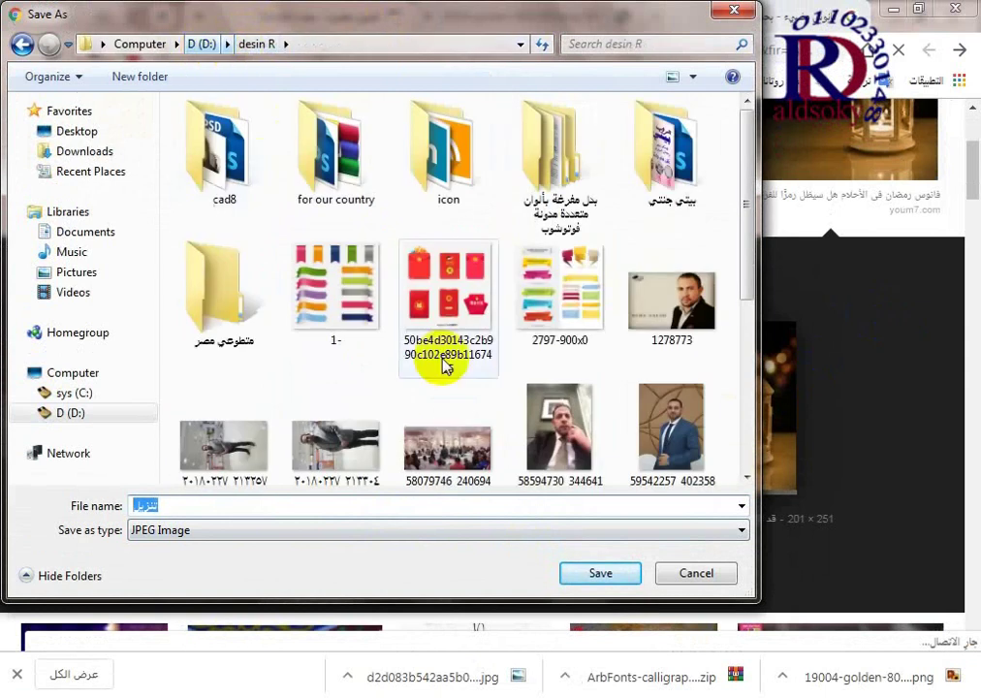
click(201, 44)
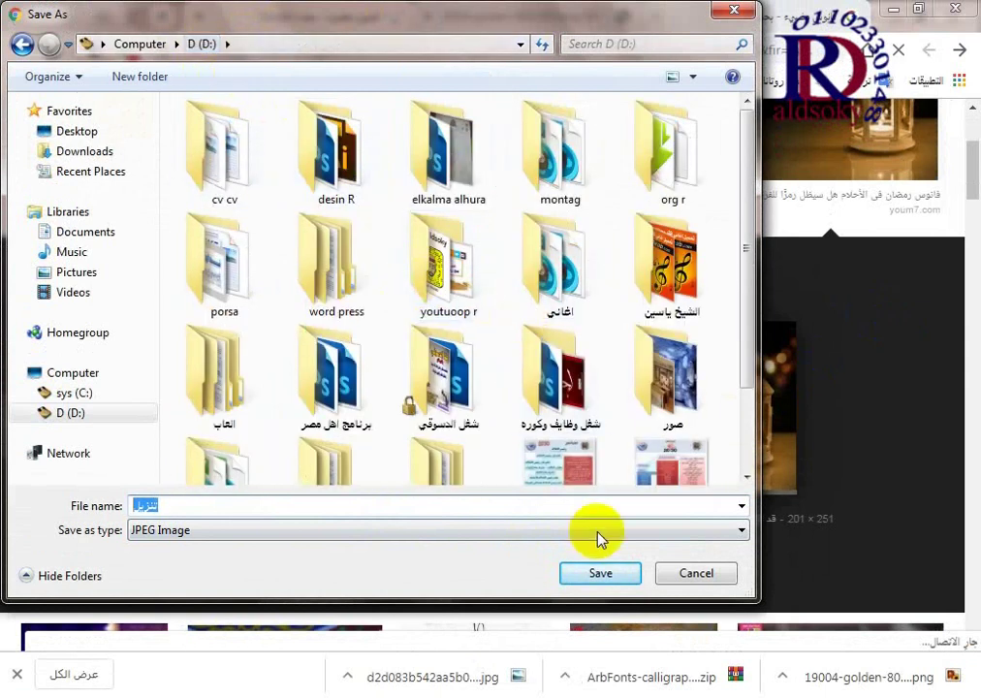
click(601, 572)
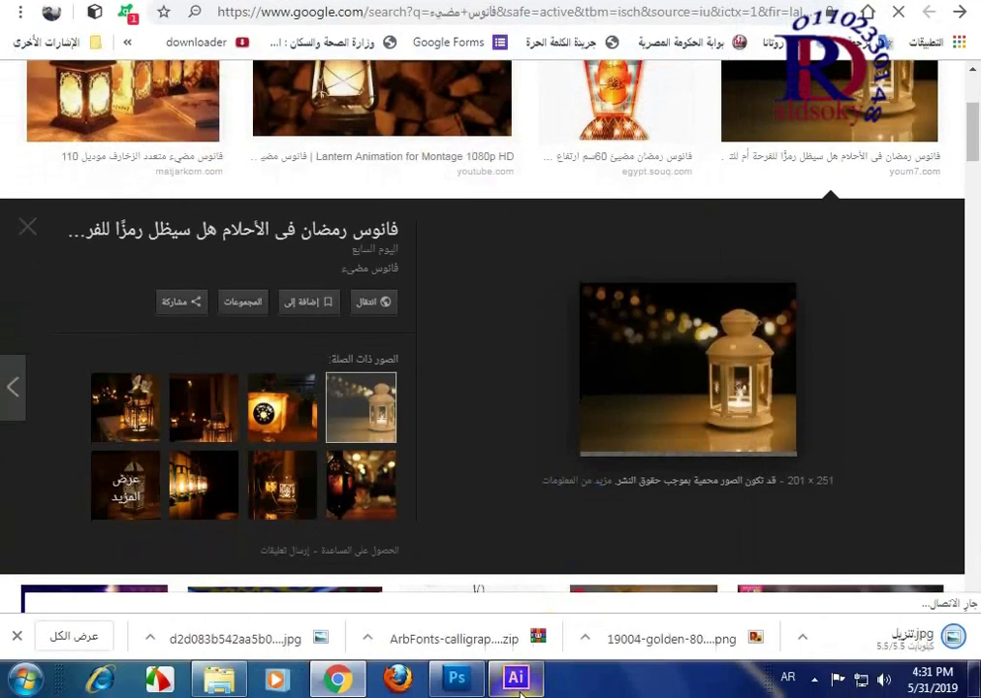
click(460, 679)
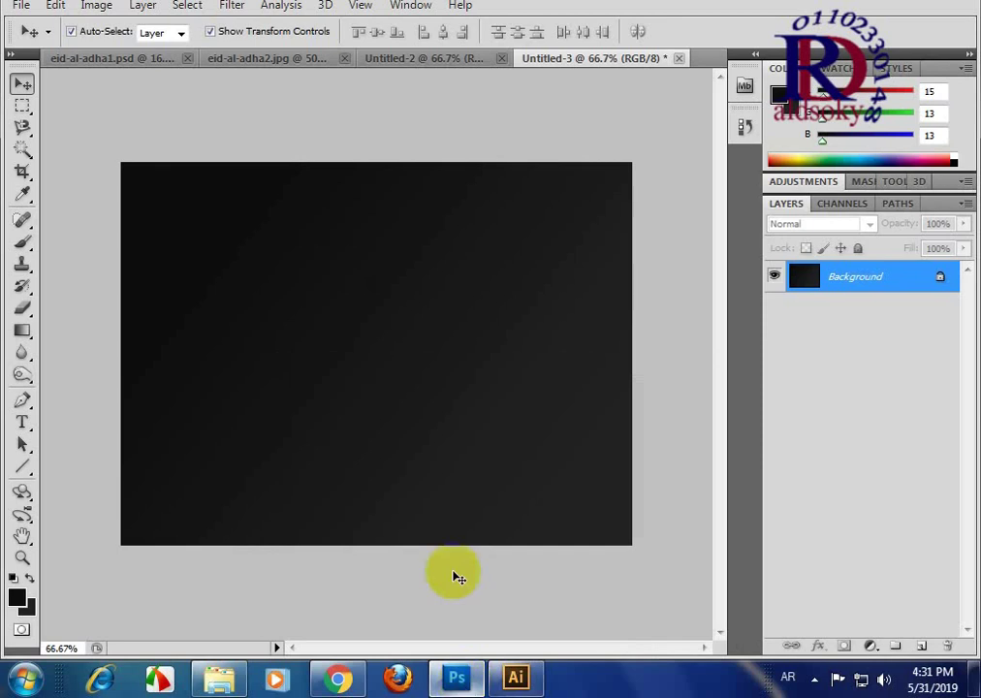
Step: Open تنزيل.jpg from the D drive as its own Photoshop document
click(388, 355)
click(23, 44)
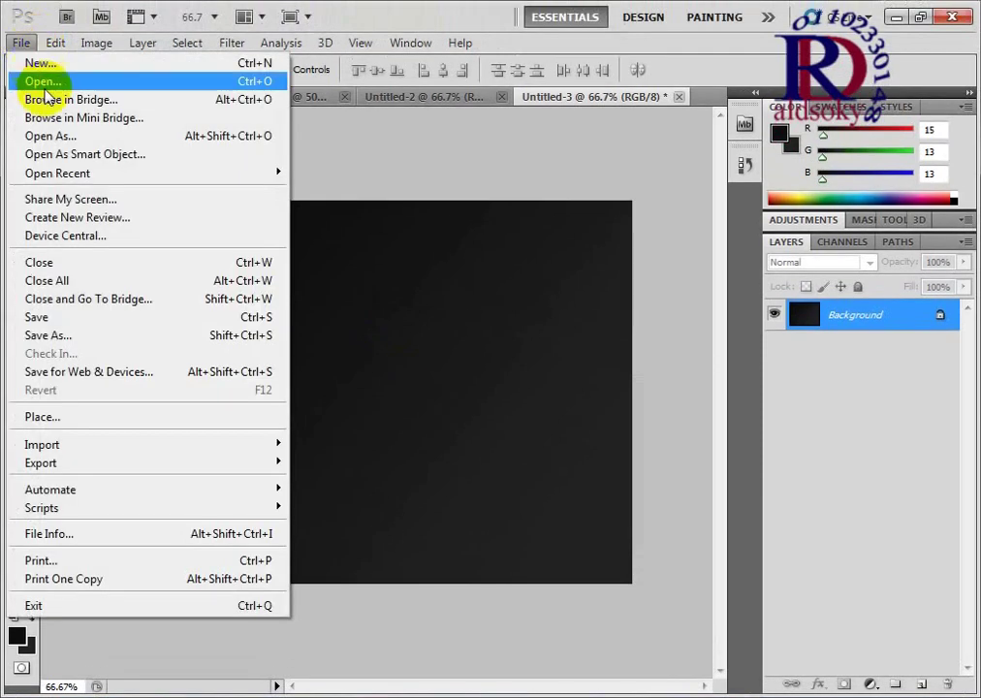
click(43, 83)
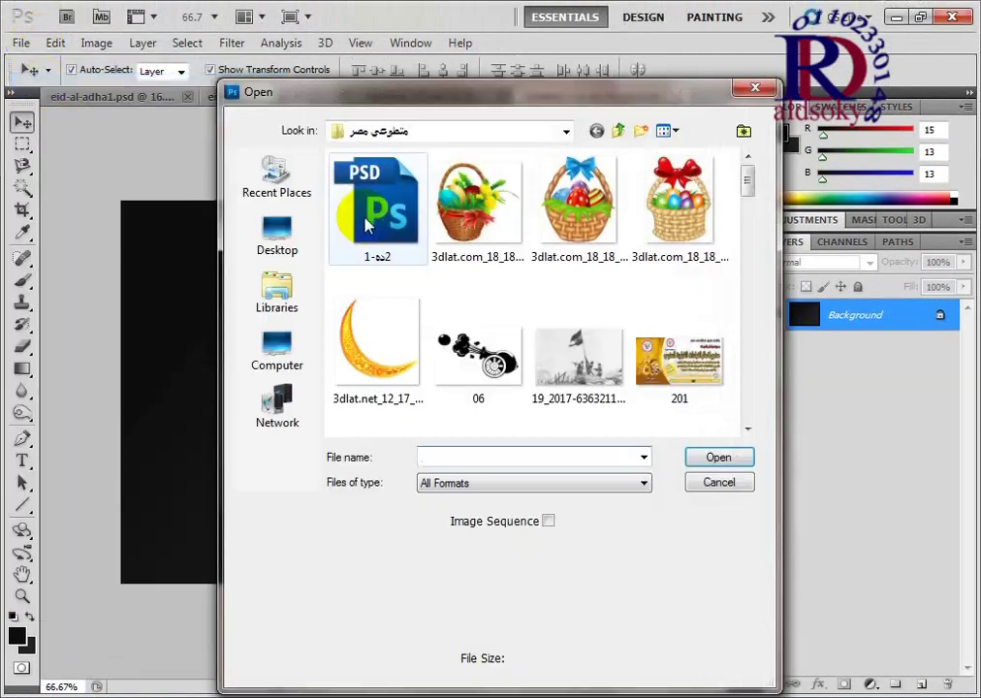
click(618, 130)
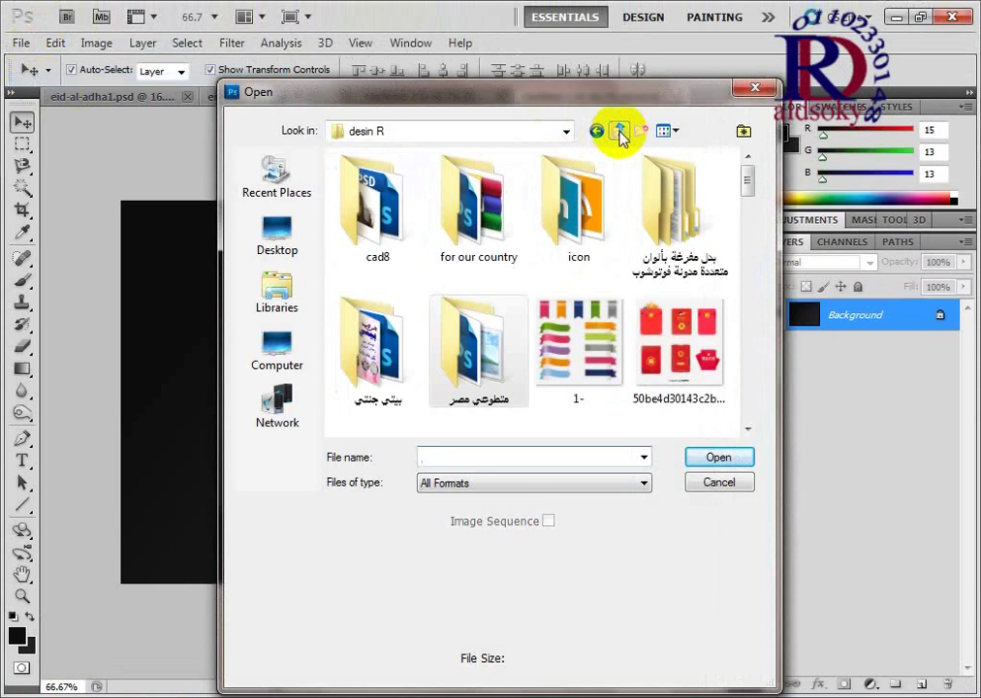
click(618, 130)
scroll(707, 349, down, 5)
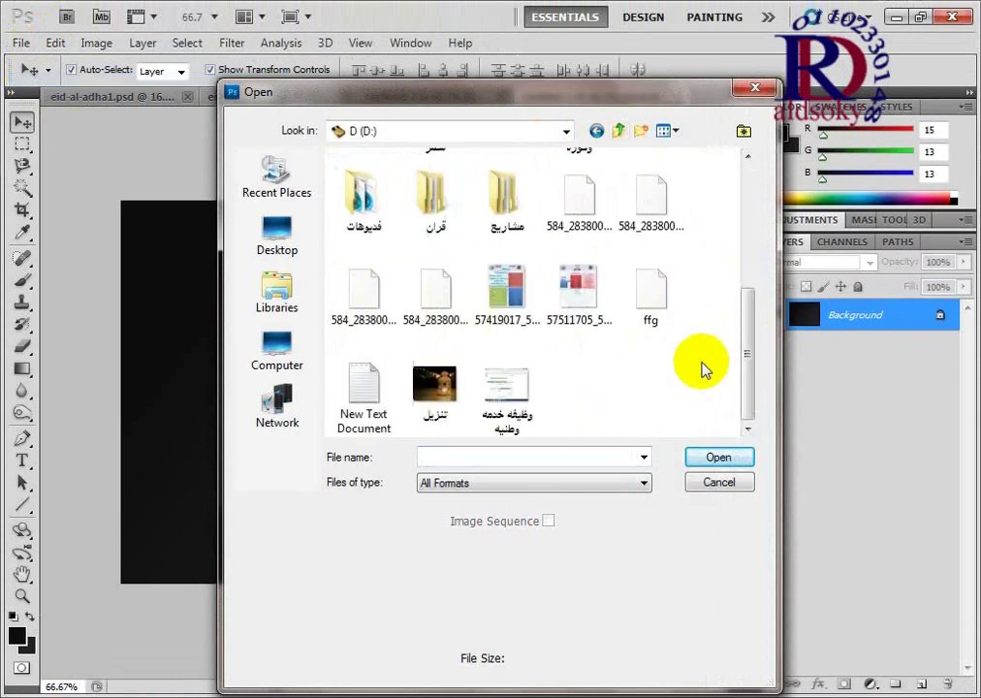
click(434, 408)
click(715, 460)
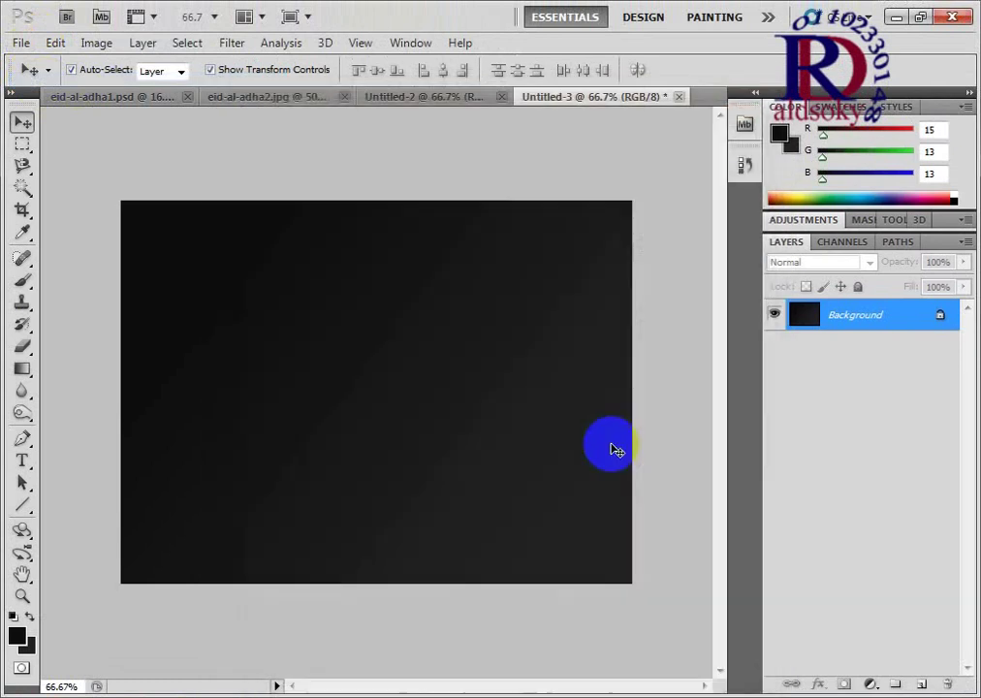
drag(445, 390, 454, 393)
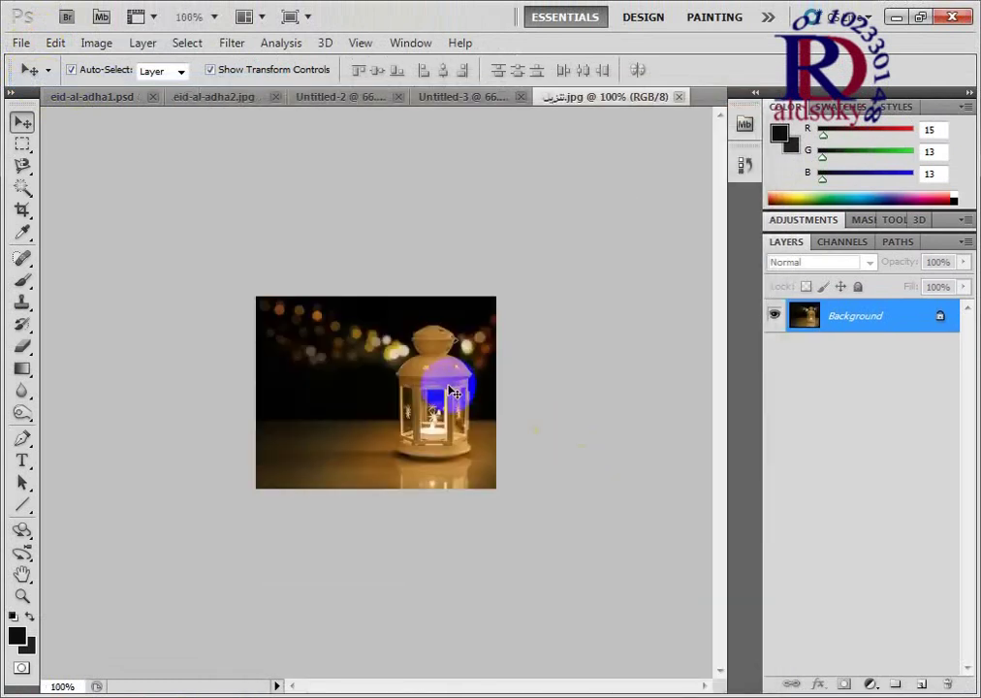
Step: Select the lantern with a rectangular marquee and paste it onto Untitled-3 as Layer 1
click(23, 143)
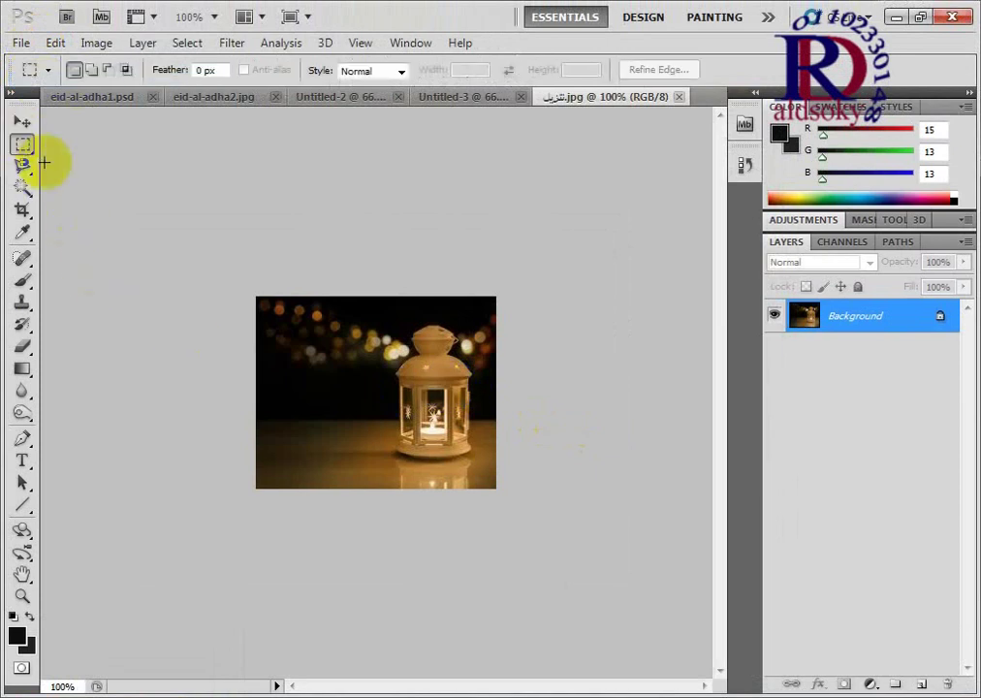
drag(487, 312, 375, 482)
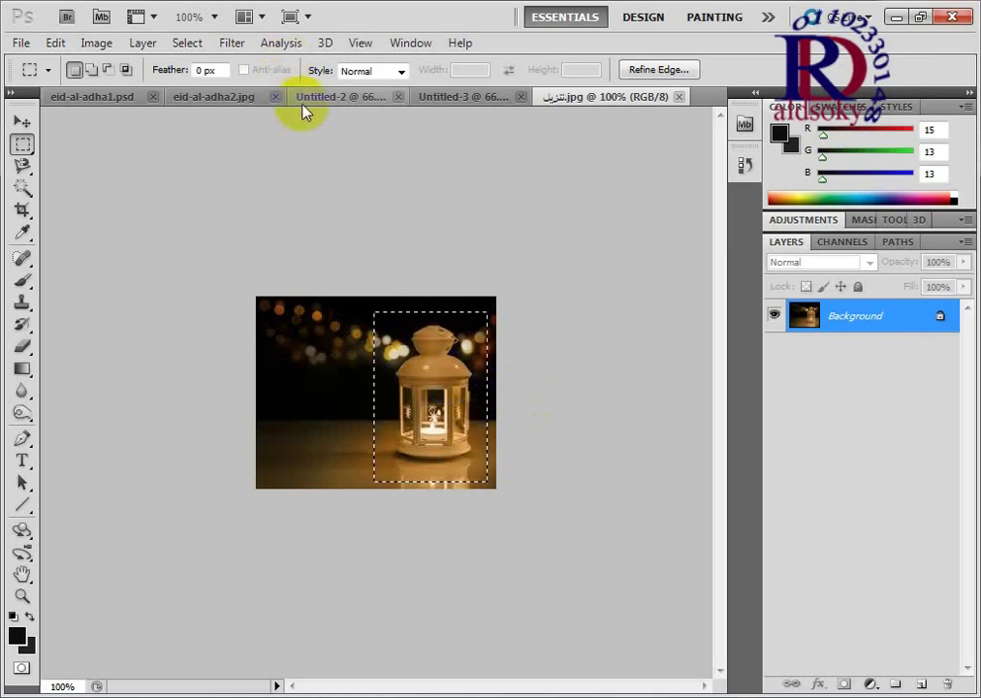
click(480, 101)
click(436, 474)
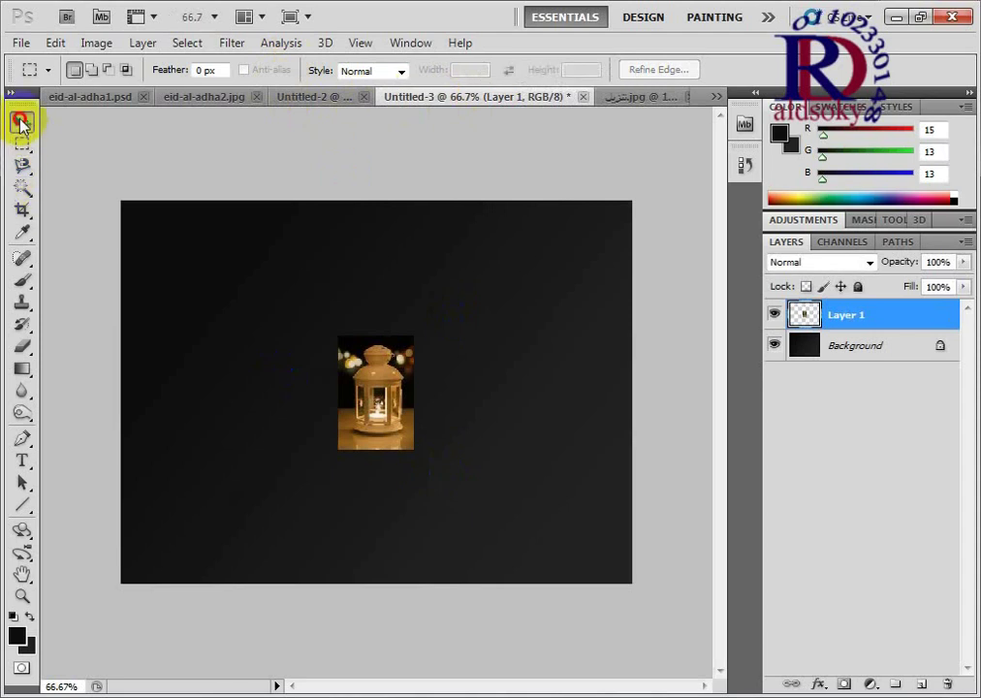
Step: Move the lantern to the lower left and scale it to 209.53% width, 124.44% height
click(21, 121)
click(376, 427)
mouse_move(376, 427)
mouse_down()
mouse_move(197, 517)
mouse_move(318, 565)
mouse_up()
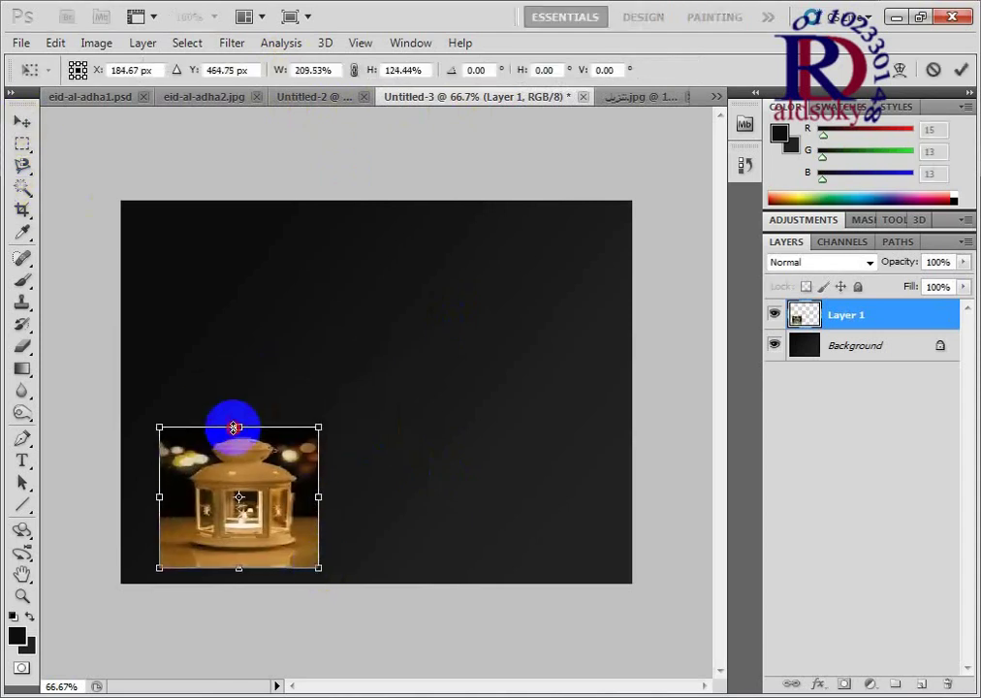
drag(235, 425, 239, 370)
click(21, 121)
click(393, 283)
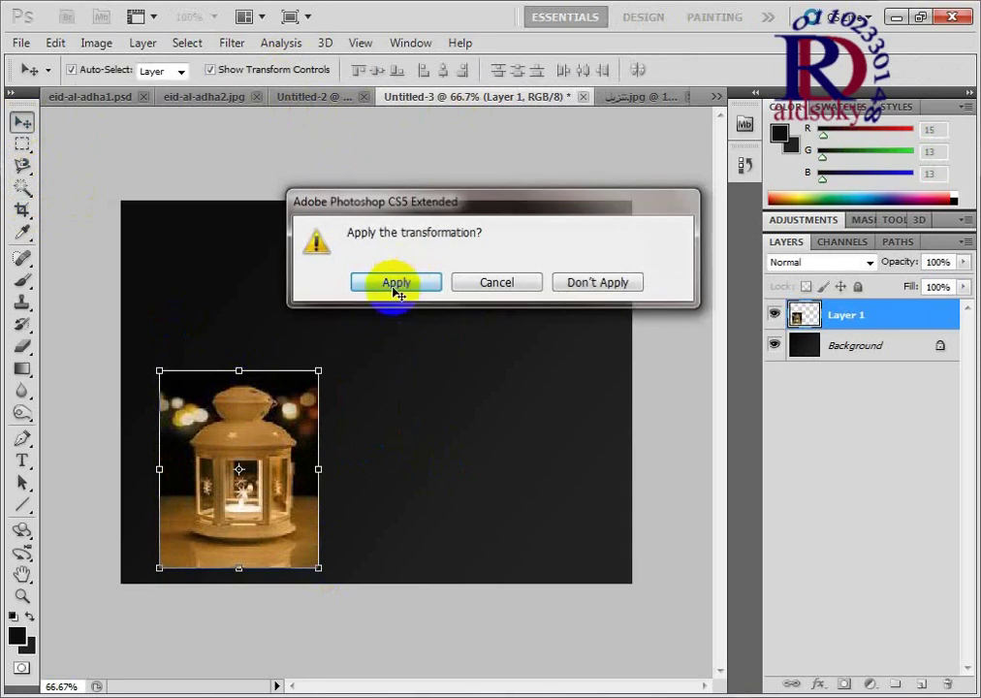
Step: Set up a 125 px soft round eraser working on Layer 1
click(21, 346)
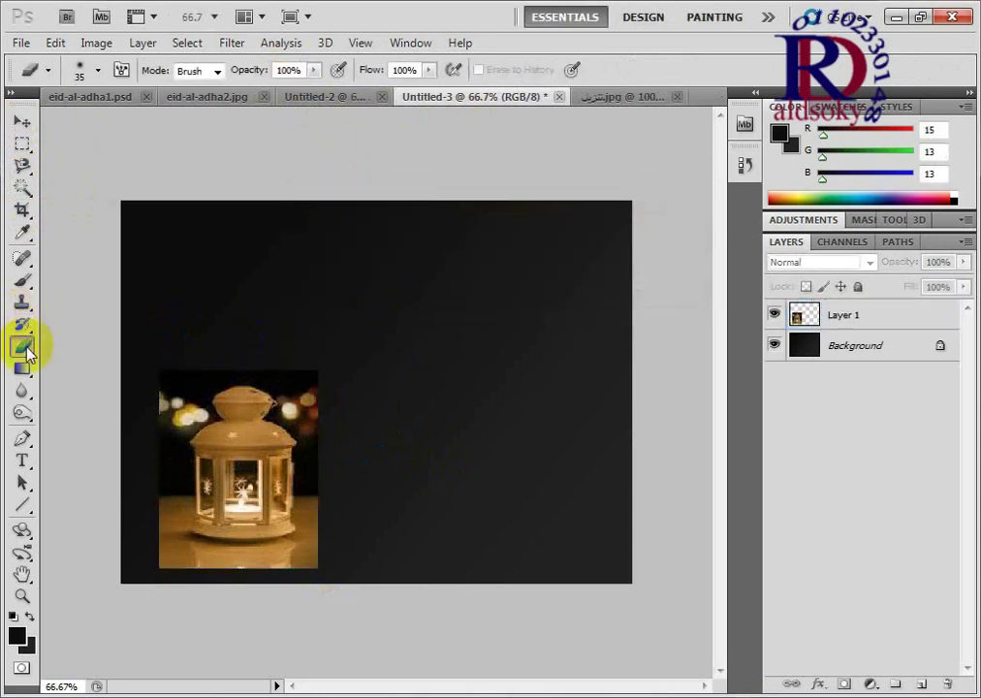
click(171, 381)
click(449, 281)
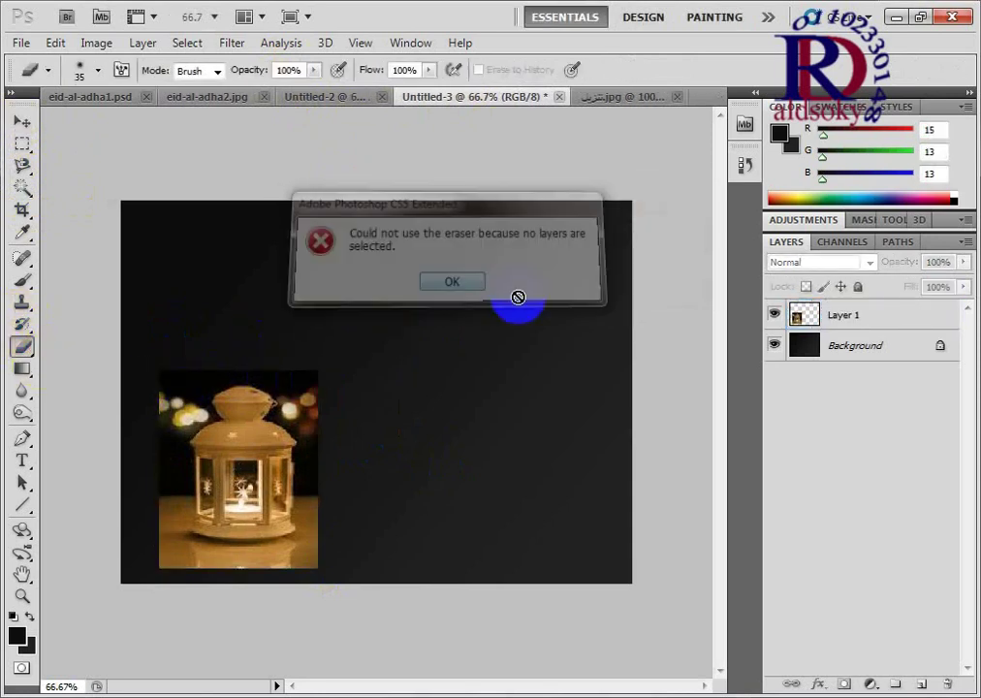
click(880, 319)
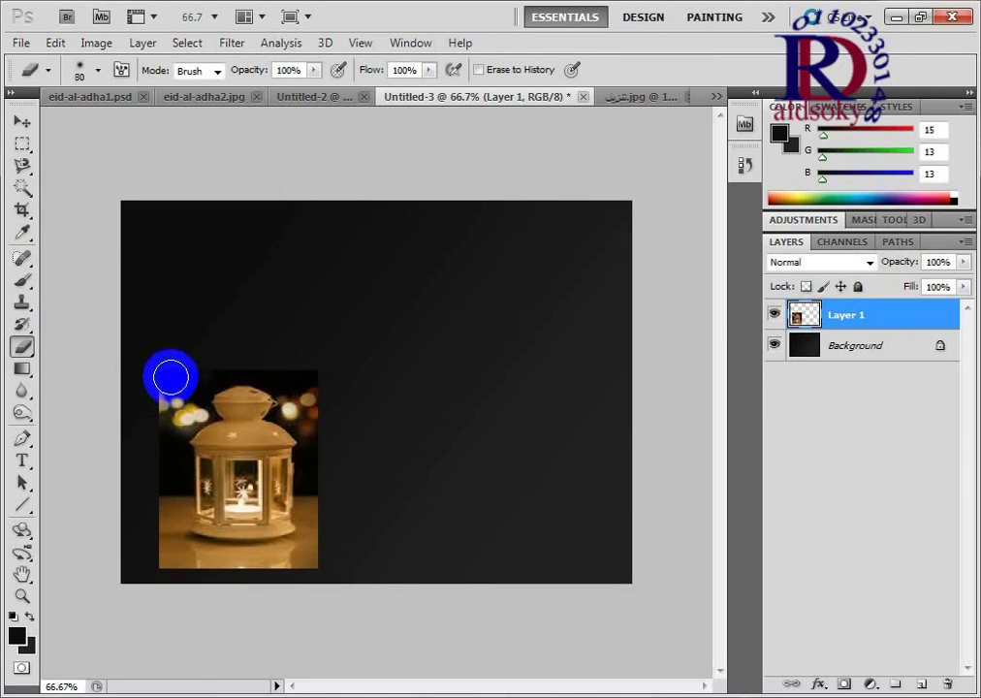
key(bracketright)
key(bracketright)
key(bracketright)
click(98, 70)
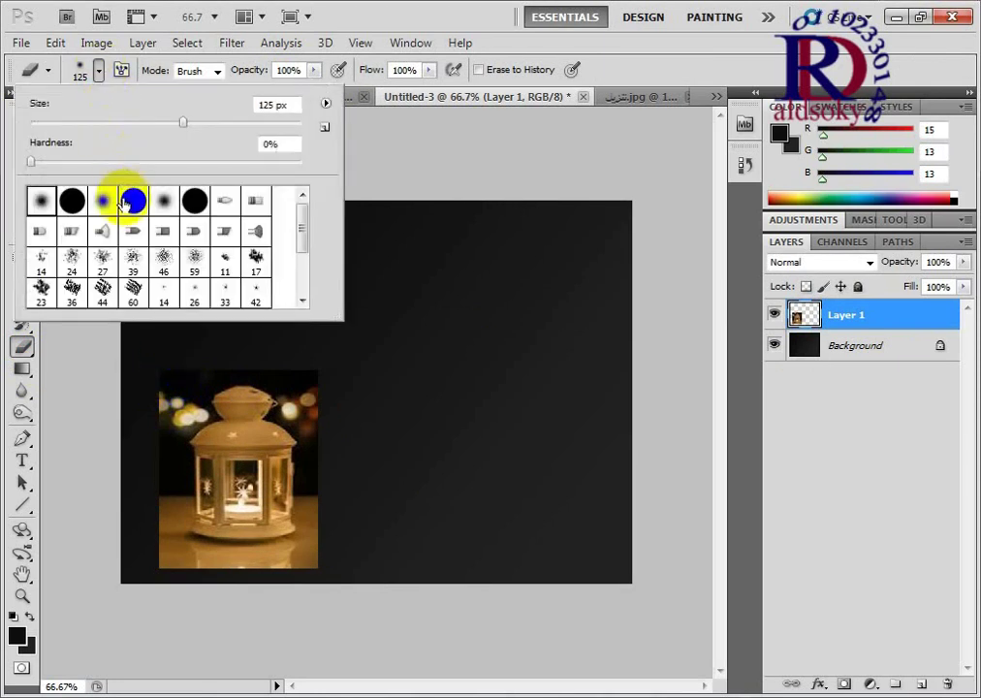
double_click(86, 237)
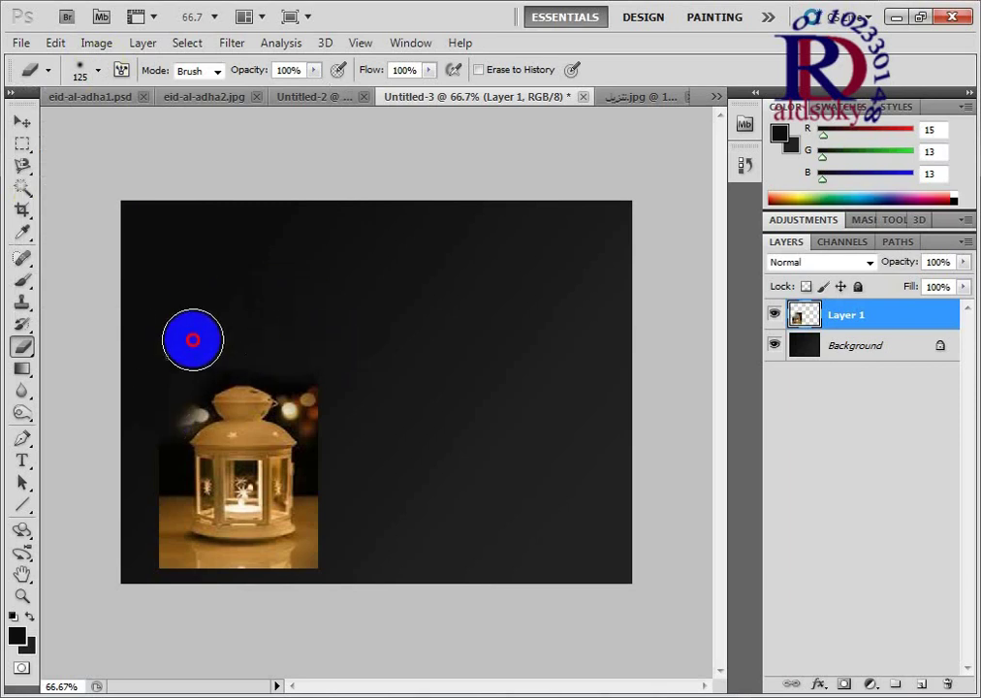
Step: Erase the lantern photo's top and right edges, the brown haze and stray light orb
drag(193, 339, 345, 451)
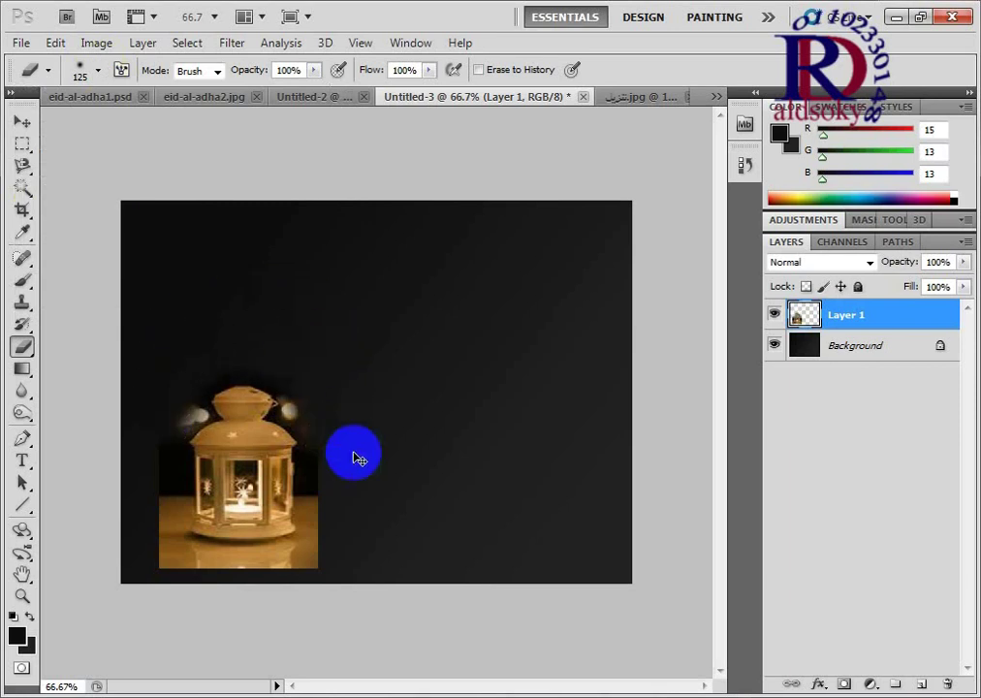
scroll(354, 458, up, 3)
drag(354, 458, 479, 199)
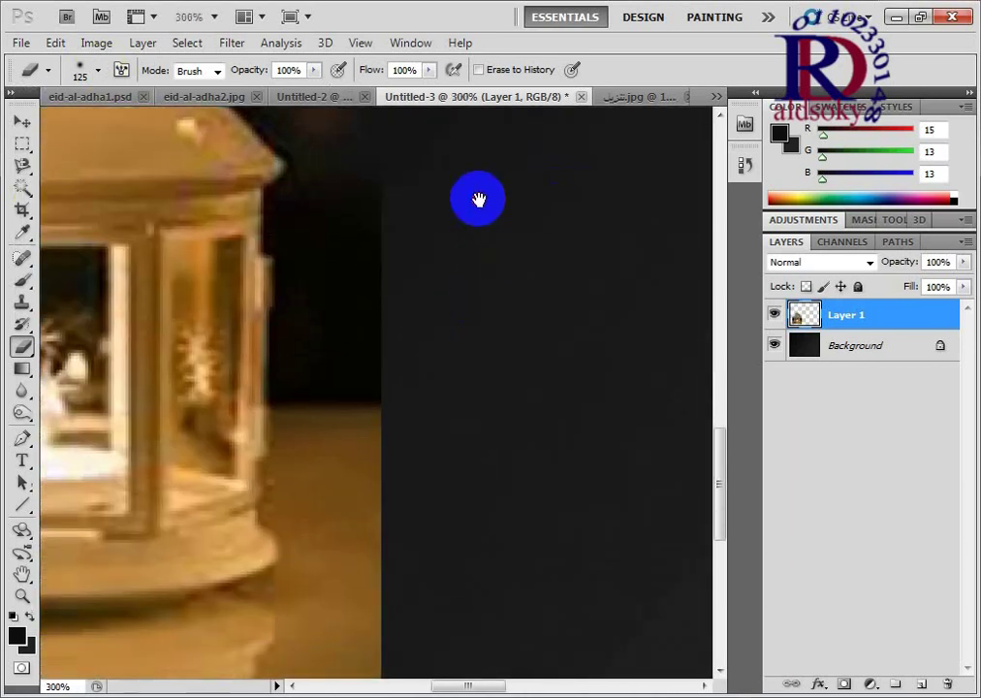
key(bracketleft)
key(bracketleft)
key(bracketleft)
key(bracketleft)
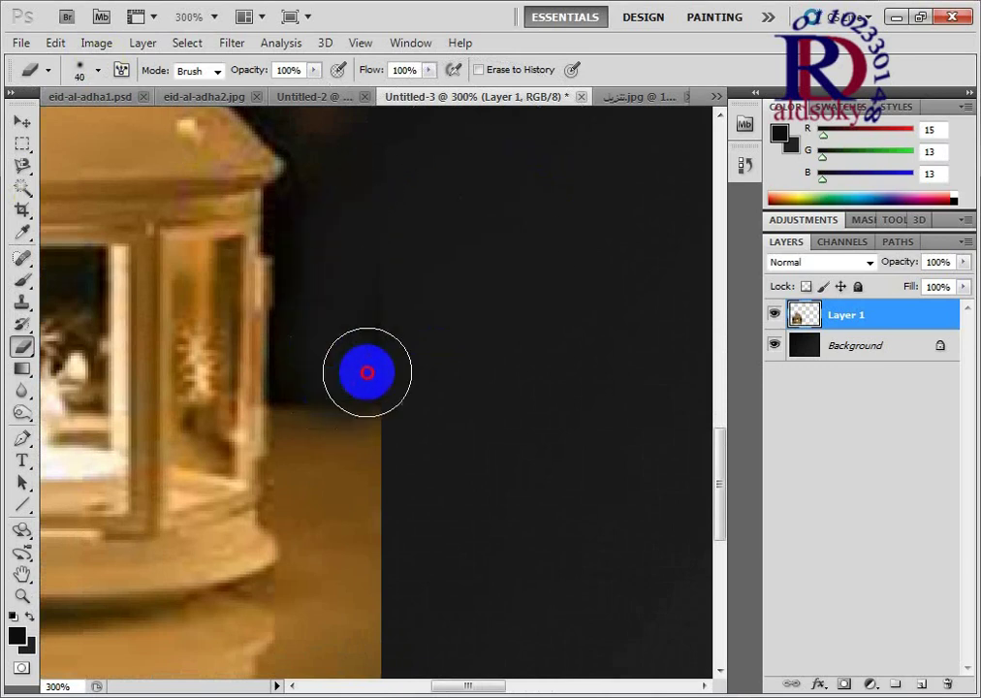
mouse_move(389, 397)
mouse_down()
mouse_move(467, 194)
mouse_move(396, 237)
mouse_move(433, 330)
mouse_move(412, 487)
mouse_move(451, 543)
mouse_move(416, 510)
mouse_move(424, 416)
mouse_move(391, 532)
mouse_up()
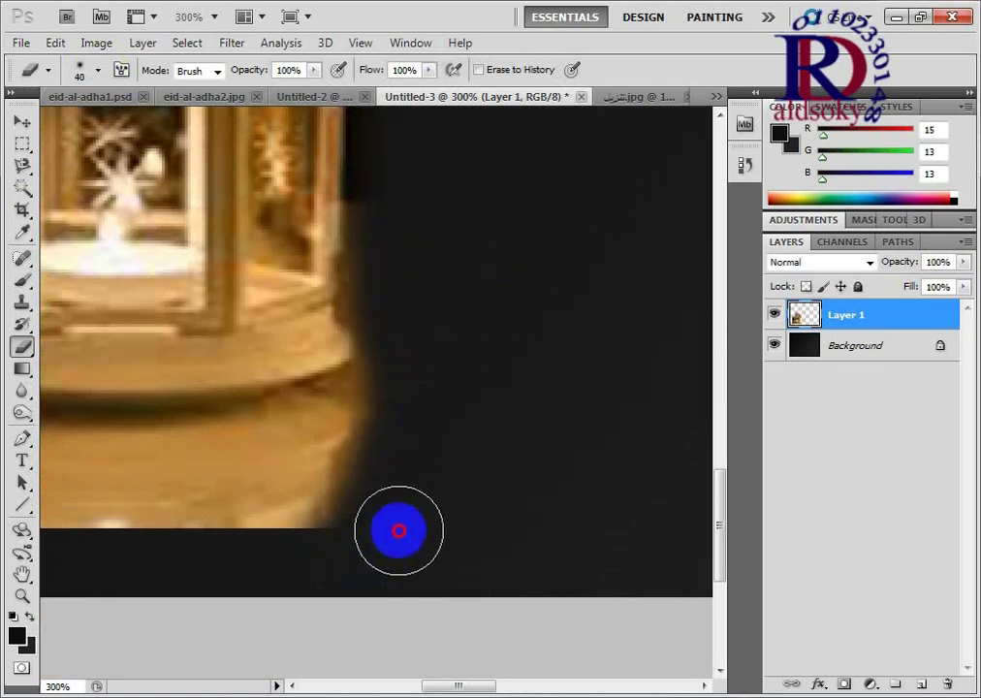
drag(423, 395, 439, 581)
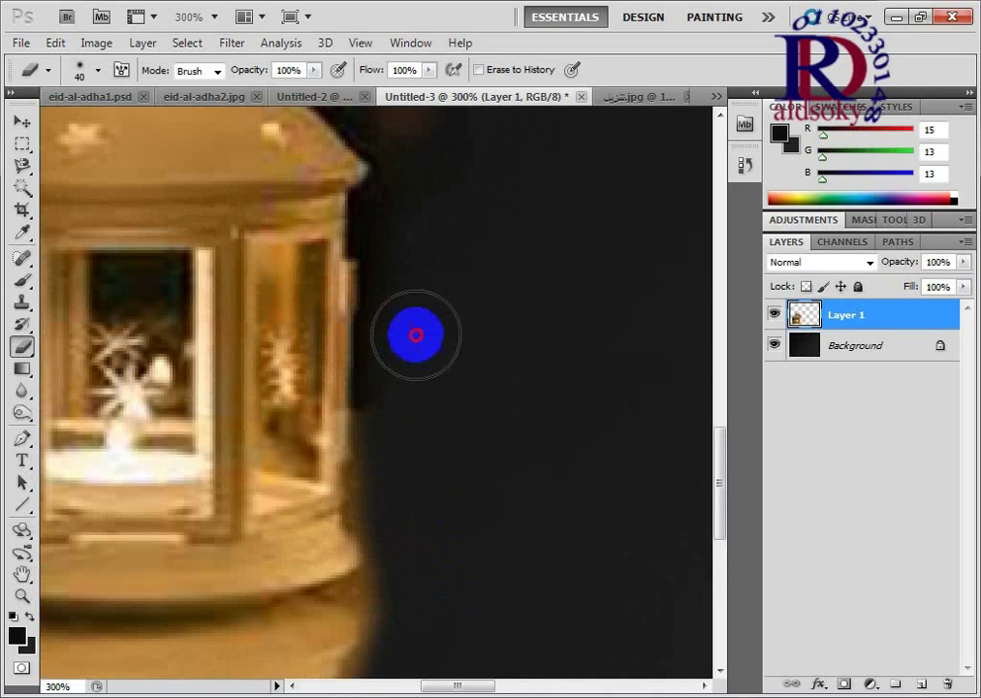
drag(409, 335, 423, 490)
mouse_move(471, 357)
mouse_down()
mouse_move(422, 273)
mouse_move(355, 259)
mouse_move(401, 323)
mouse_up()
mouse_move(397, 272)
mouse_down()
mouse_move(439, 411)
mouse_move(438, 355)
mouse_move(416, 308)
mouse_move(391, 390)
mouse_move(367, 390)
mouse_move(473, 493)
mouse_move(385, 262)
mouse_move(543, 346)
mouse_move(430, 285)
mouse_move(539, 346)
mouse_move(477, 322)
mouse_move(414, 279)
mouse_up()
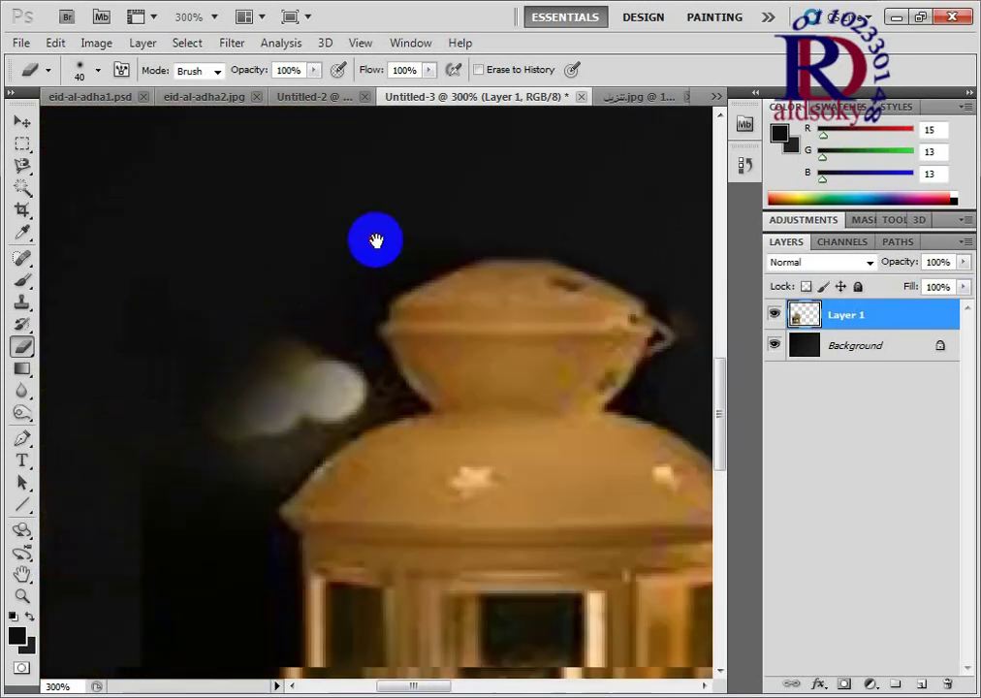
Step: Erase the smoke and glow left of the lantern and the lit strip below it
drag(194, 286, 393, 165)
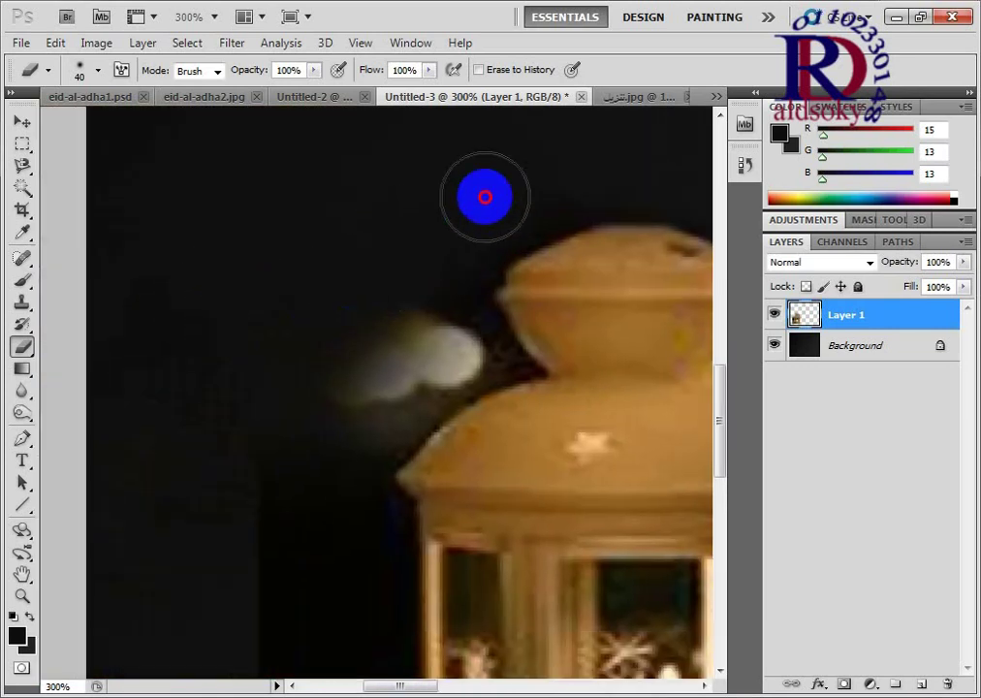
mouse_move(485, 197)
mouse_down()
mouse_move(432, 287)
mouse_move(465, 344)
mouse_move(355, 370)
mouse_move(453, 350)
mouse_move(306, 455)
mouse_move(270, 401)
mouse_up()
mouse_move(339, 344)
mouse_down()
mouse_move(435, 186)
mouse_move(371, 290)
mouse_move(335, 221)
mouse_move(410, 359)
mouse_move(303, 414)
mouse_move(353, 475)
mouse_up()
mouse_move(406, 376)
mouse_down()
mouse_move(404, 421)
mouse_move(432, 385)
mouse_move(390, 267)
mouse_move(440, 484)
mouse_move(391, 581)
mouse_move(288, 444)
mouse_up()
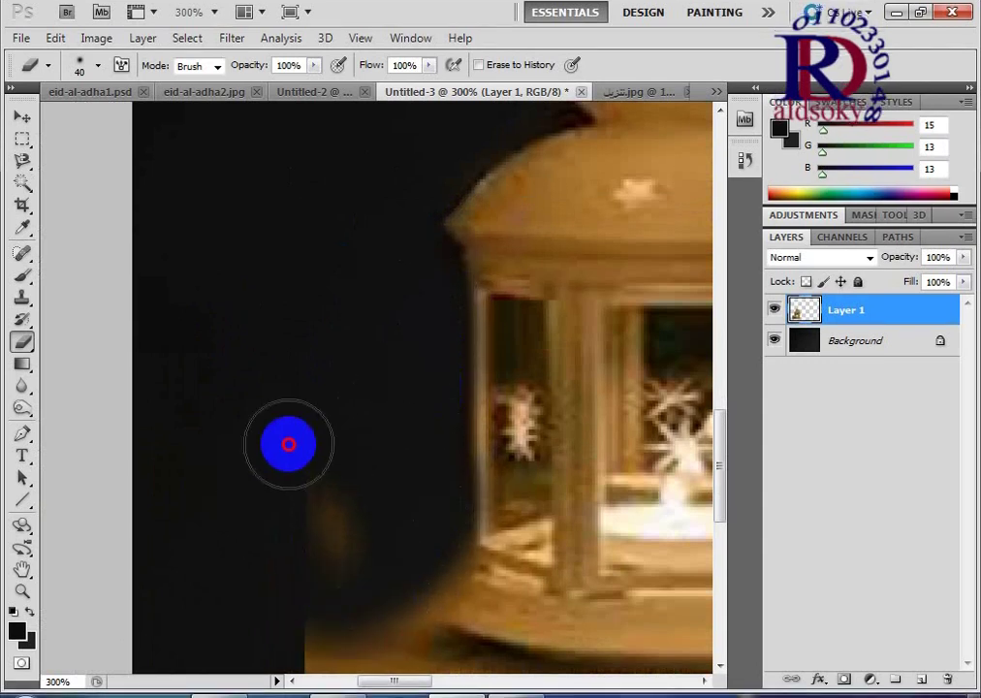
mouse_move(329, 541)
mouse_down()
mouse_move(372, 405)
mouse_move(333, 245)
mouse_up()
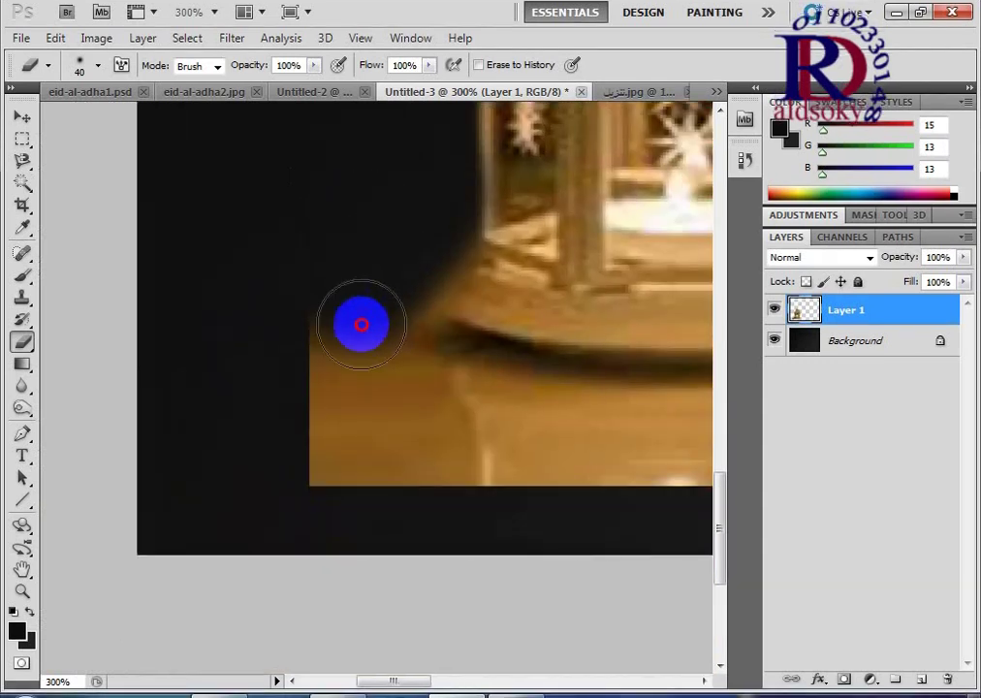
mouse_move(360, 325)
mouse_down()
mouse_move(407, 423)
mouse_move(329, 347)
mouse_move(320, 372)
mouse_move(385, 275)
mouse_move(414, 467)
mouse_move(298, 462)
mouse_up()
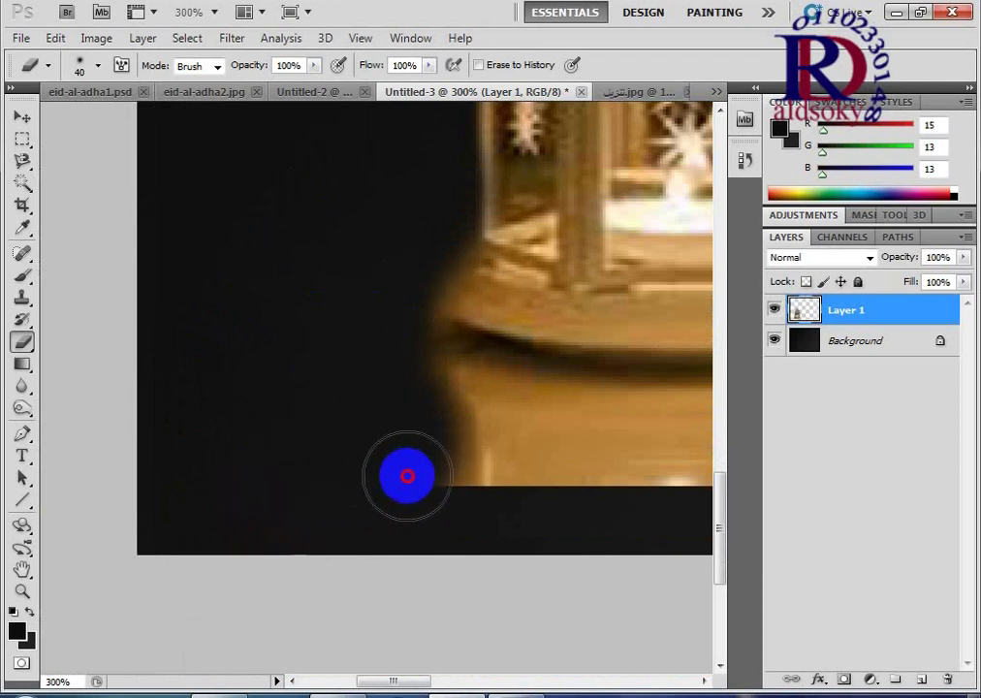
mouse_move(464, 494)
mouse_down()
mouse_move(226, 438)
mouse_move(329, 416)
mouse_move(561, 431)
mouse_move(675, 414)
mouse_move(666, 379)
mouse_move(303, 468)
mouse_up()
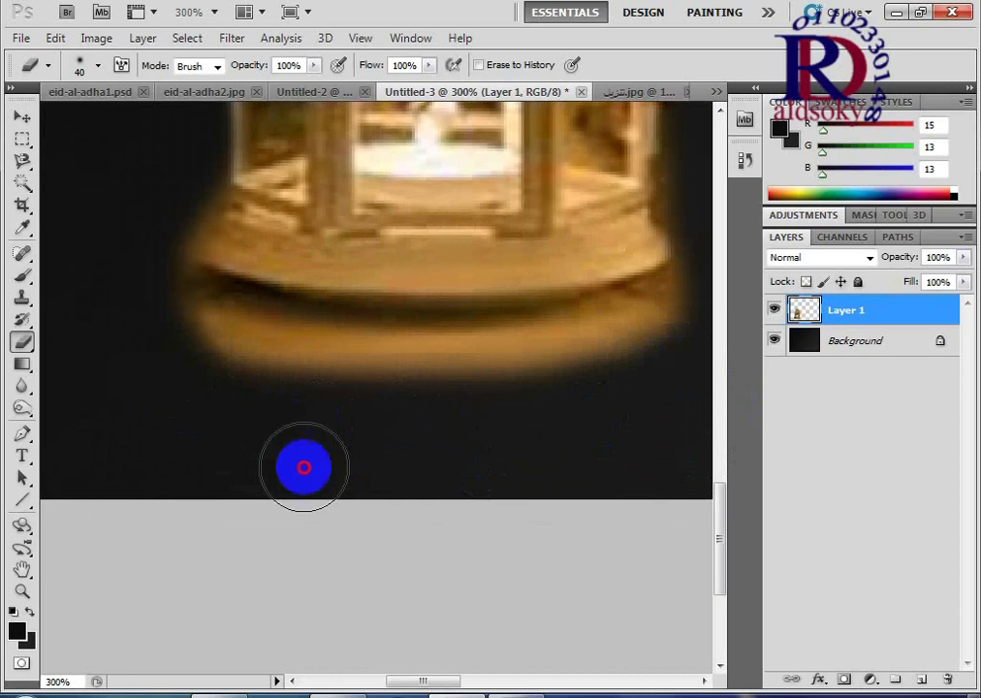
key(ctrl+minus)
key(ctrl+minus)
key(ctrl+minus)
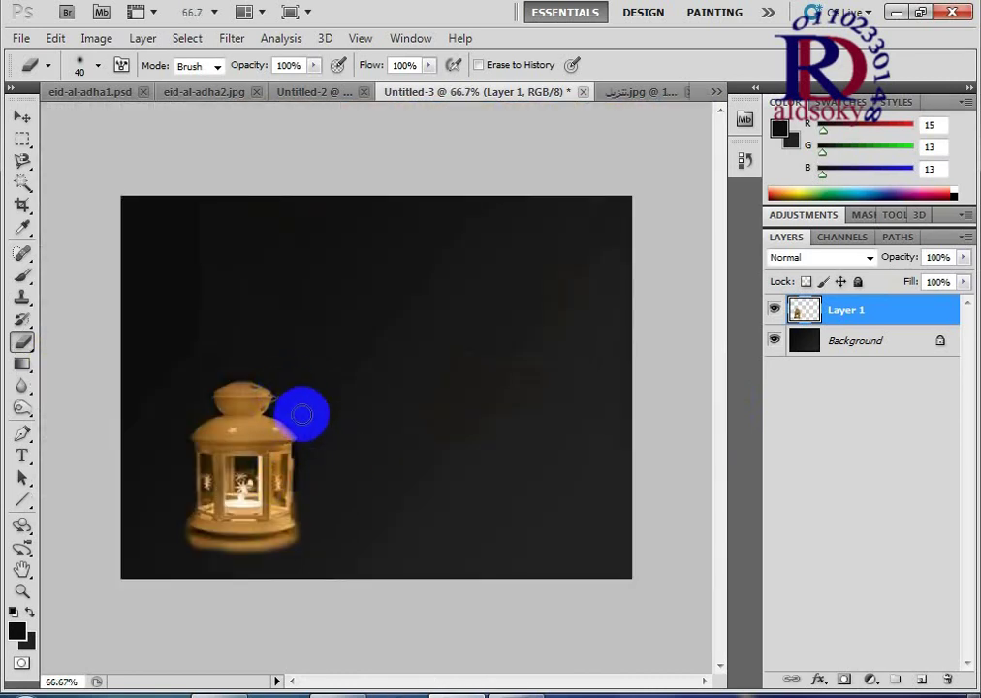
Step: Zoom in on the lantern and erase the leftover glow along its right edge with a 10 px eraser
key(ctrl+plus)
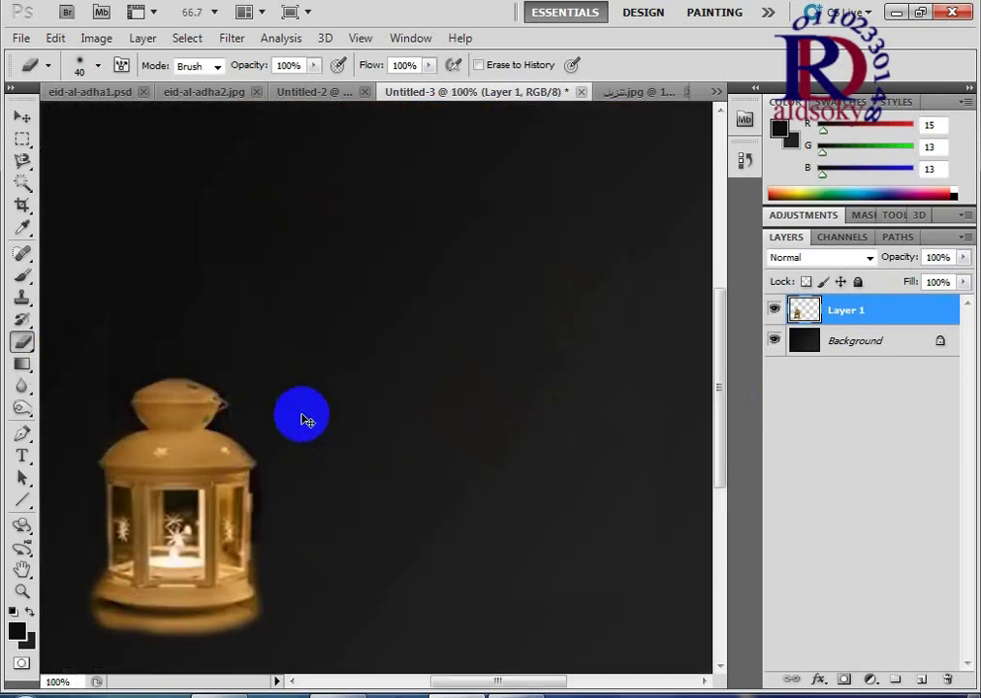
key(ctrl+plus)
key(ctrl+plus)
mouse_move(303, 414)
mouse_down()
mouse_move(550, 313)
mouse_move(422, 229)
mouse_up()
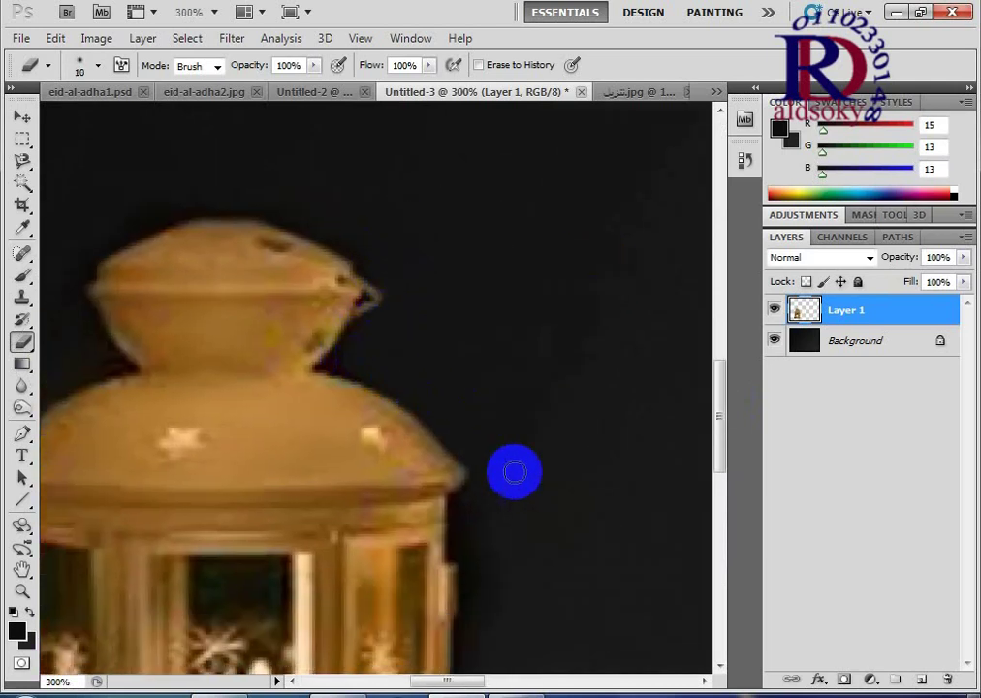
drag(512, 468, 472, 380)
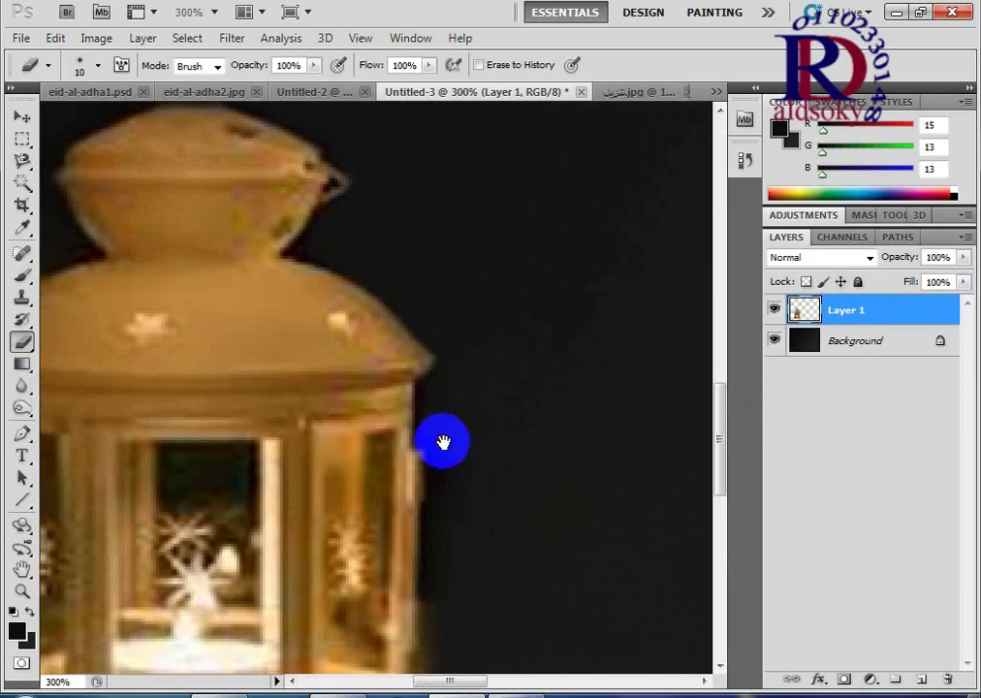
drag(442, 446, 459, 291)
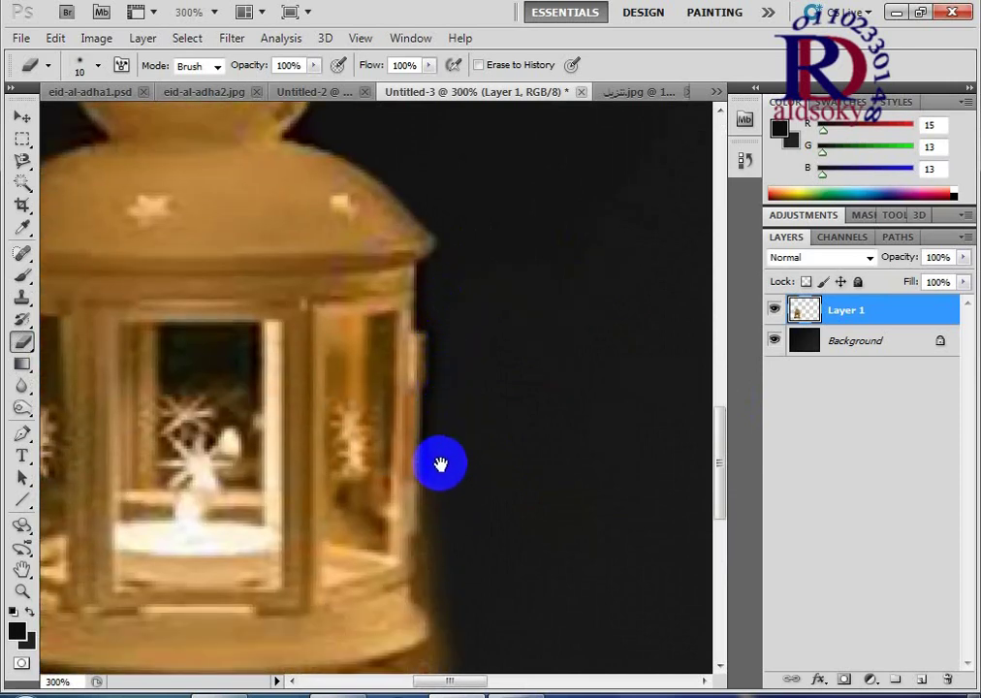
drag(439, 465, 545, 357)
drag(364, 215, 518, 410)
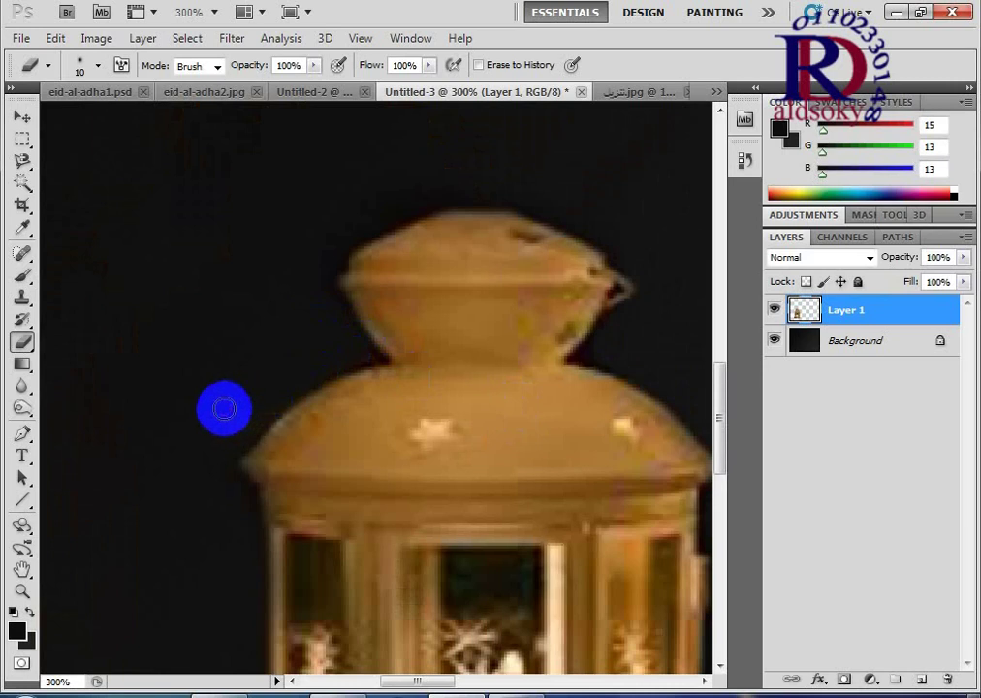
drag(233, 402, 324, 287)
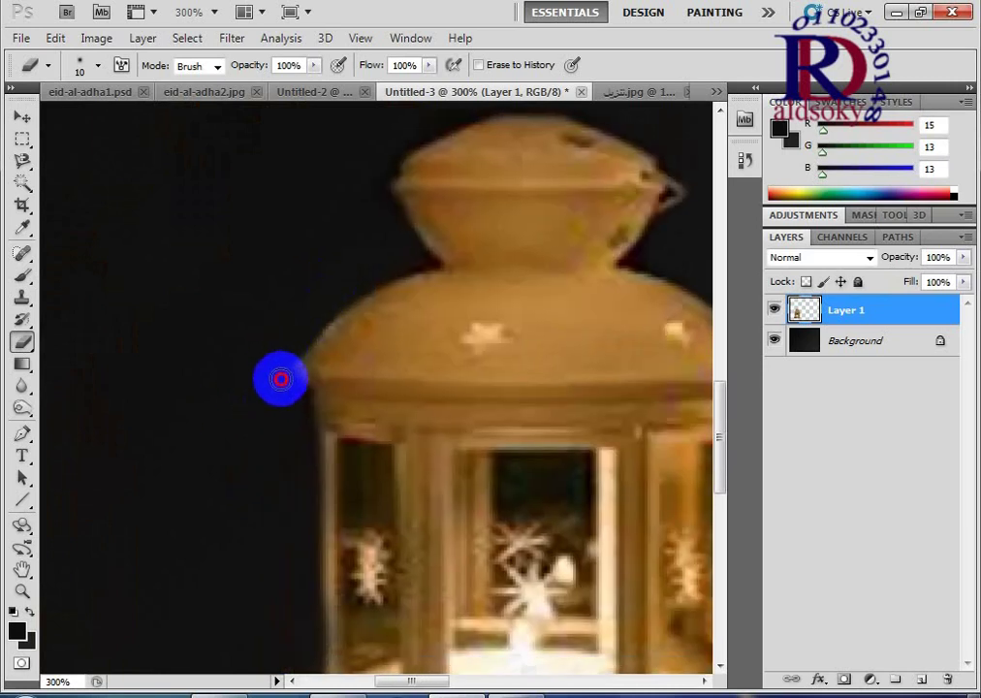
drag(324, 427, 357, 202)
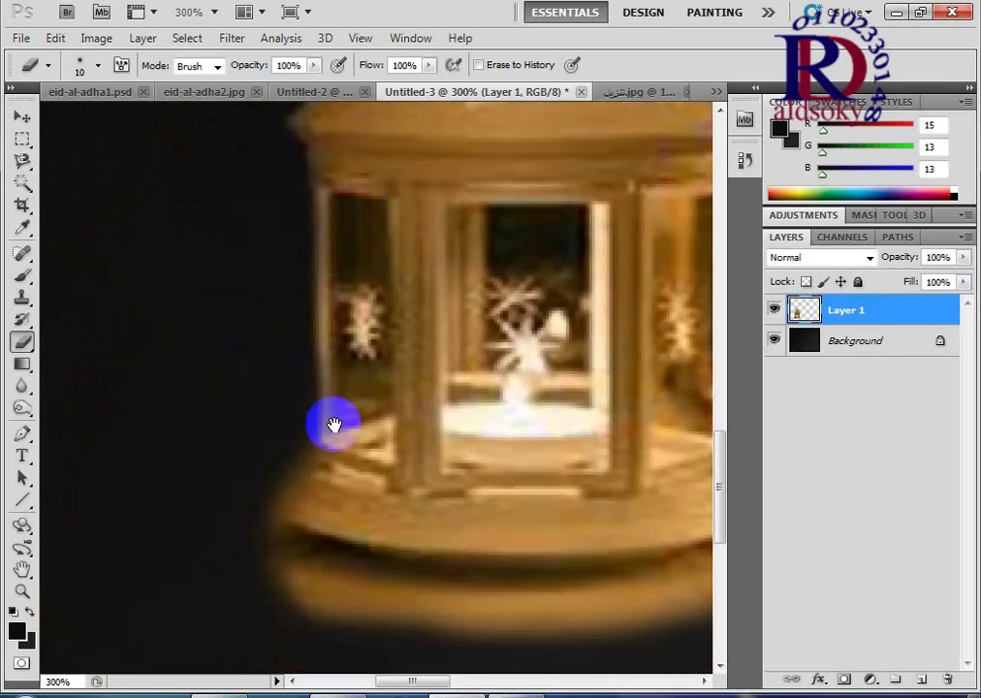
drag(334, 425, 145, 346)
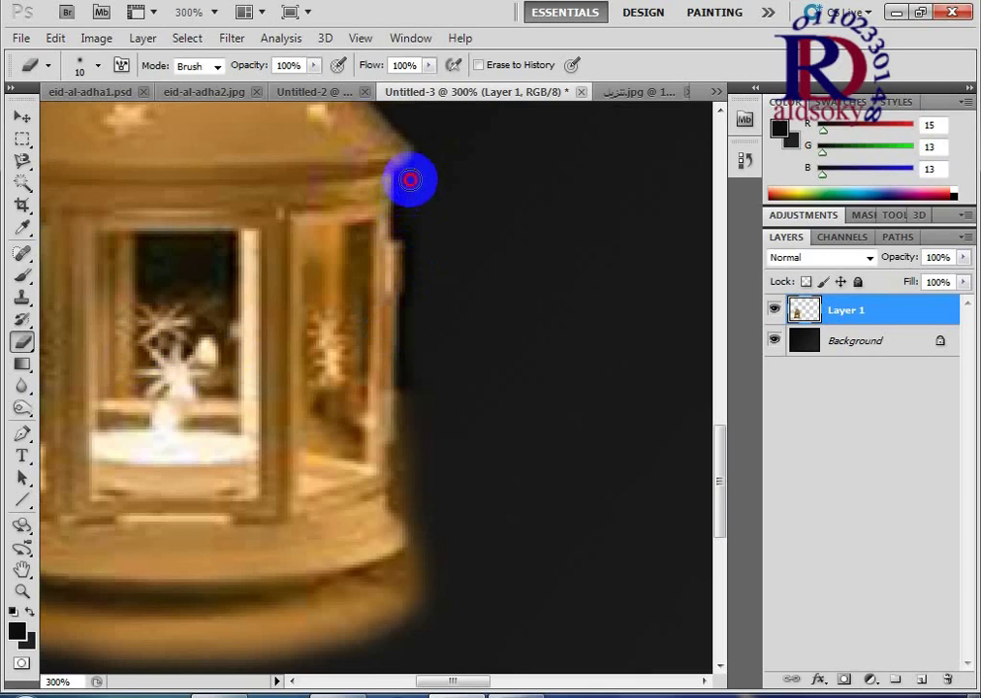
drag(403, 225, 408, 490)
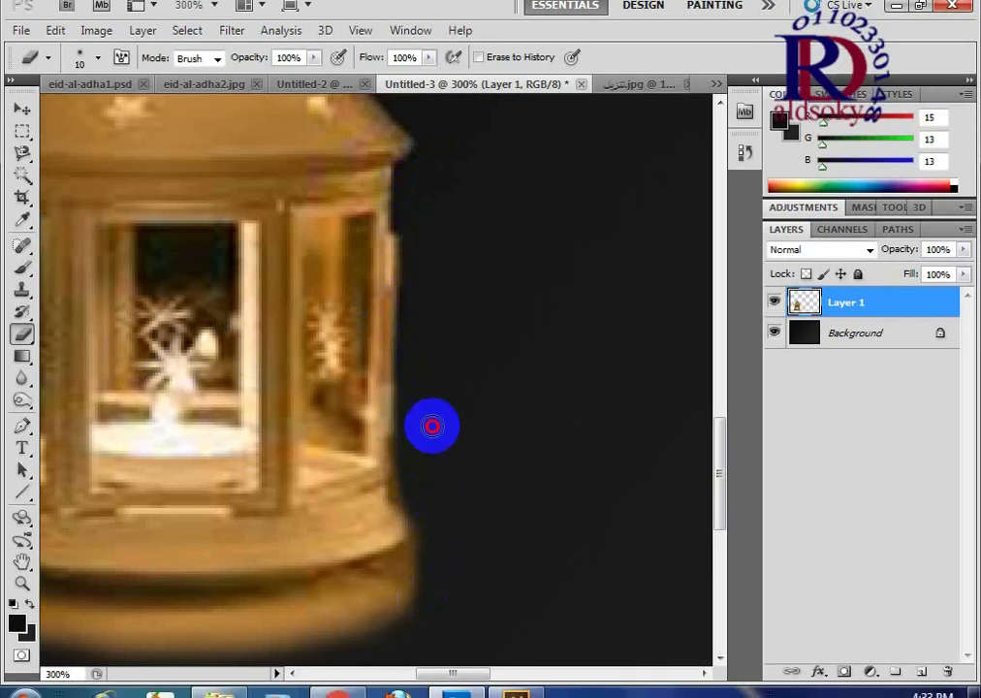
key(ctrl+minus)
key(ctrl+minus)
key(ctrl+minus)
key(ctrl+minus)
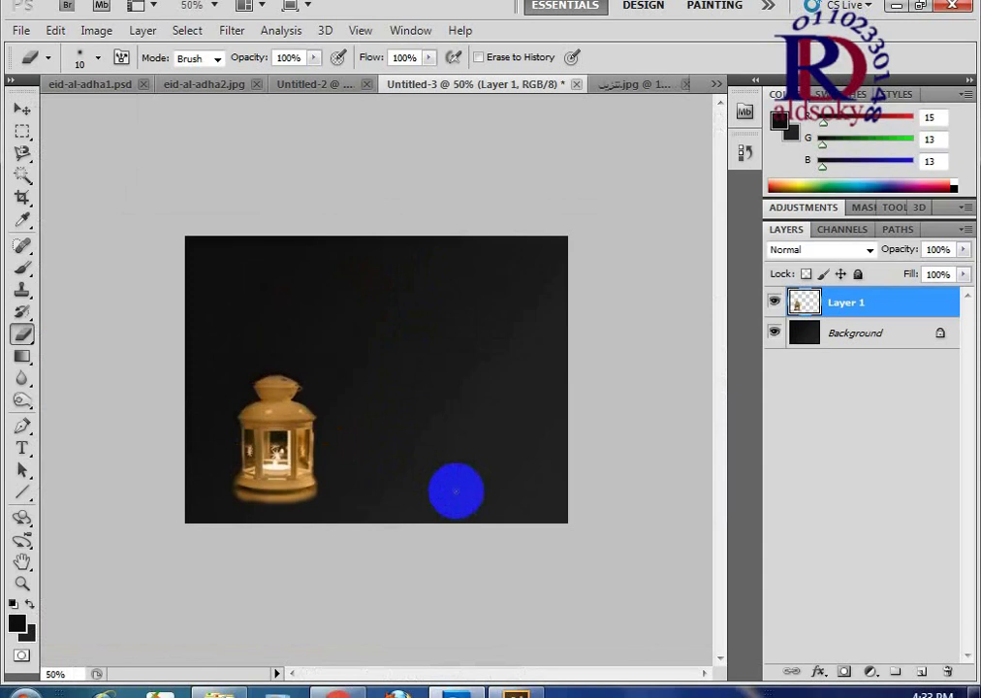
Step: Shrink the lantern slightly, shift it left on the card, and commit the transform
click(22, 120)
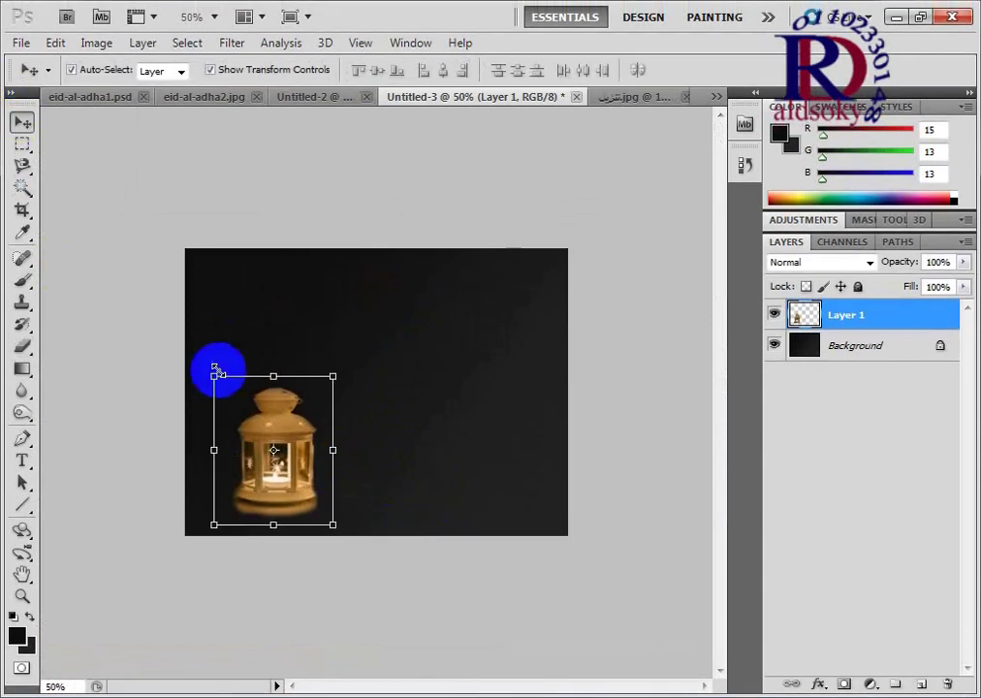
drag(214, 374, 185, 339)
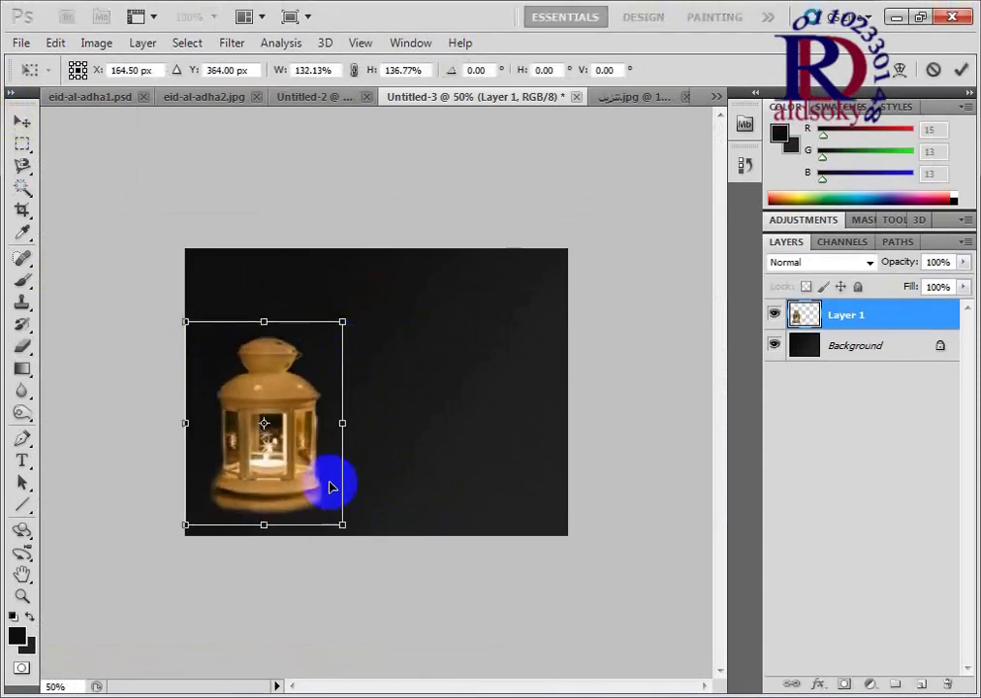
mouse_move(315, 347)
mouse_down()
mouse_move(340, 356)
mouse_move(285, 449)
mouse_move(276, 409)
mouse_up()
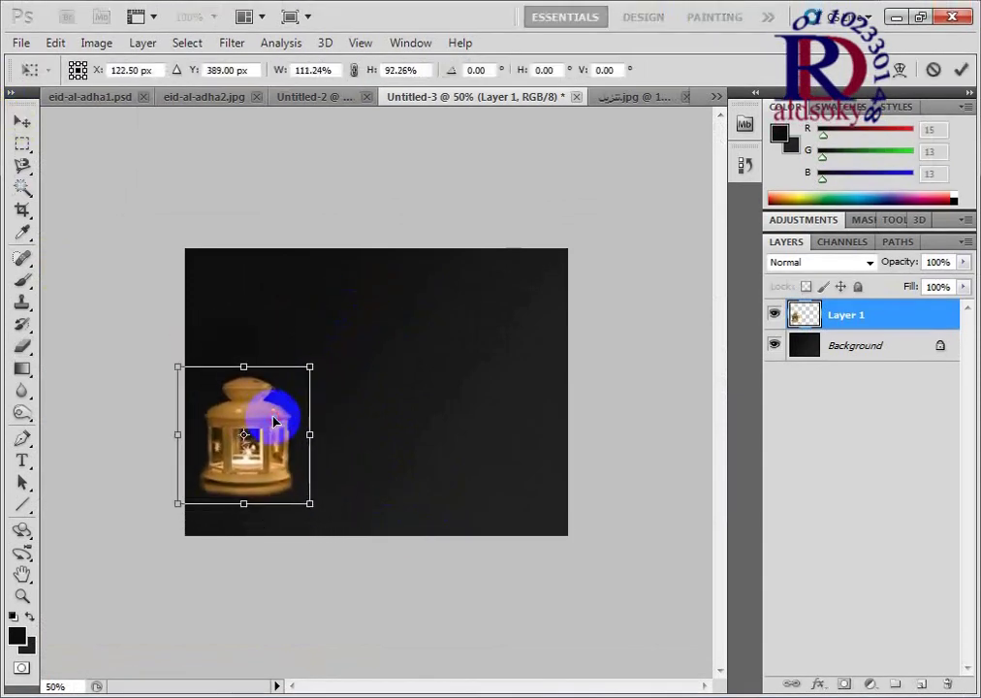
click(22, 121)
click(414, 283)
click(438, 390)
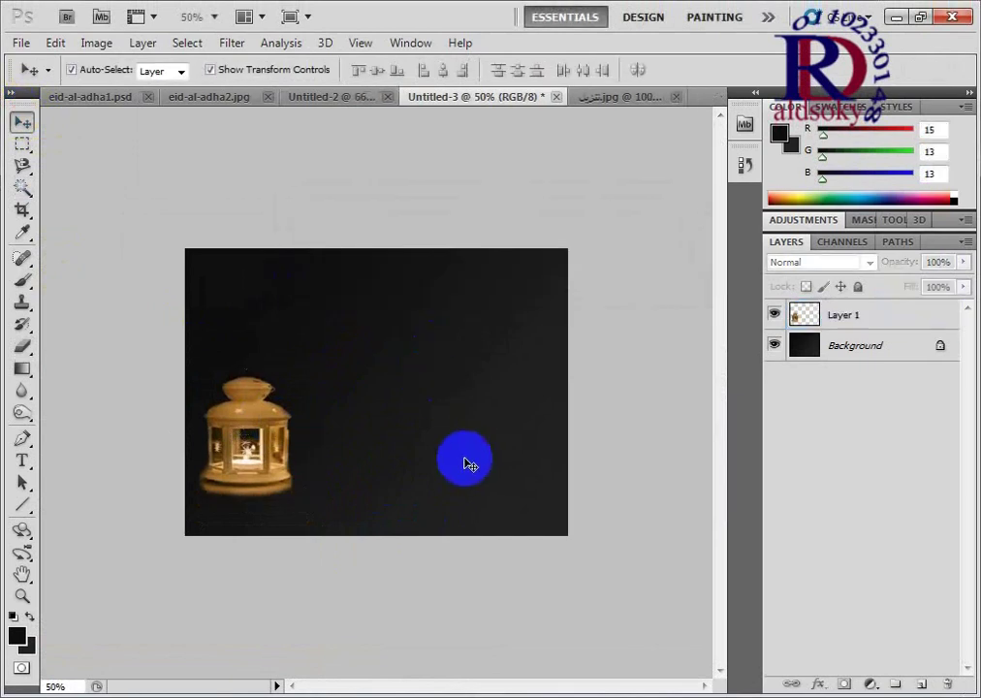
click(269, 485)
Step: Light the lantern with a Lighting Effects spotlight: Focus 61, Gloss -48, Material 46
click(232, 43)
mouse_move(250, 308)
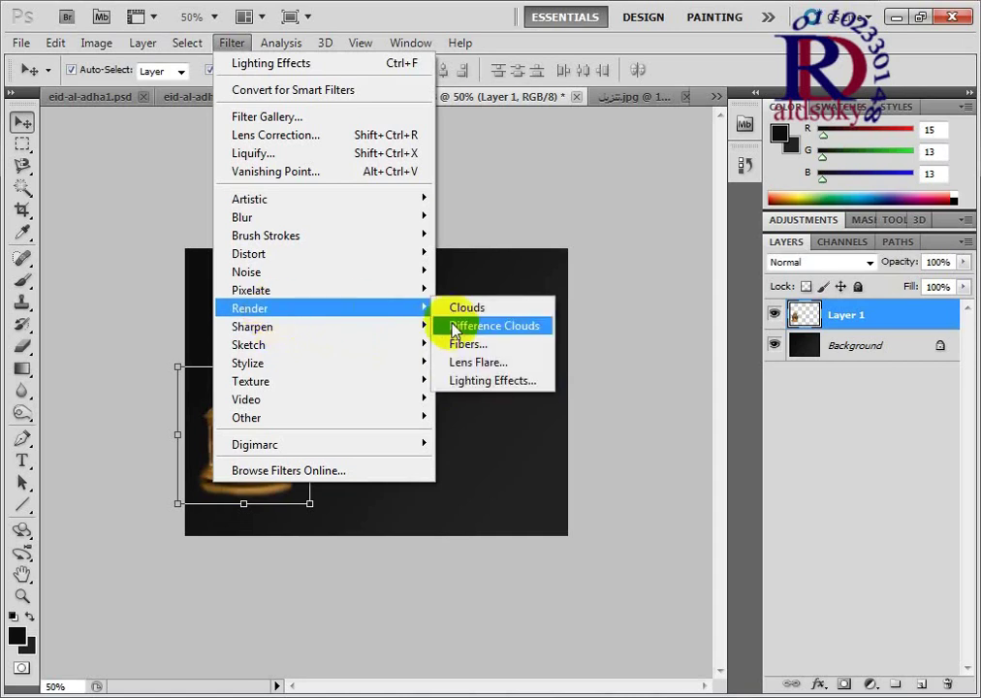
click(476, 382)
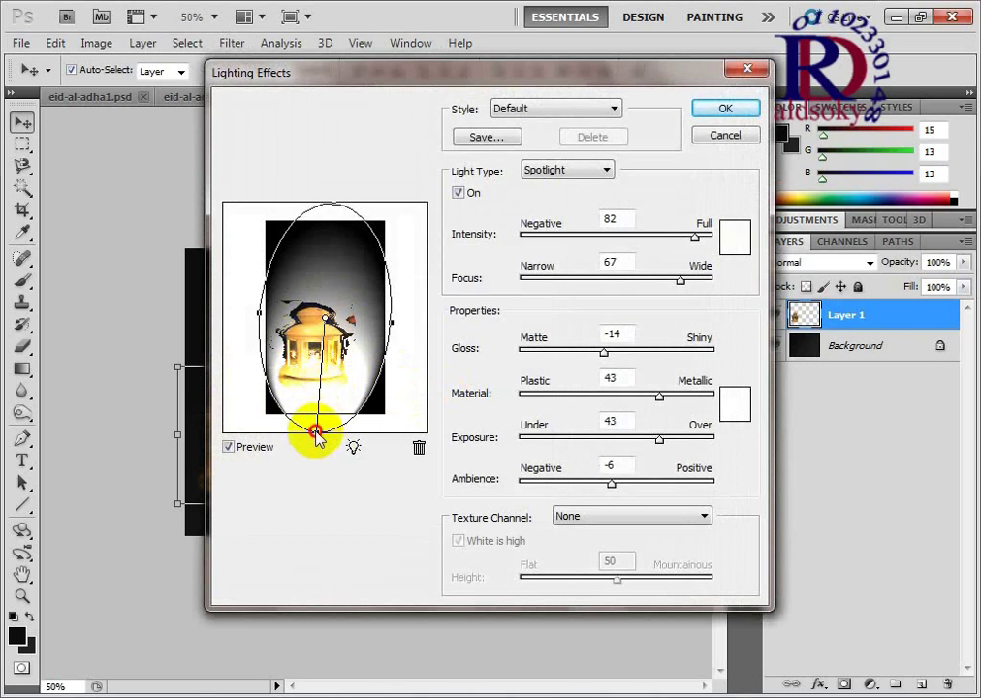
drag(336, 446, 340, 448)
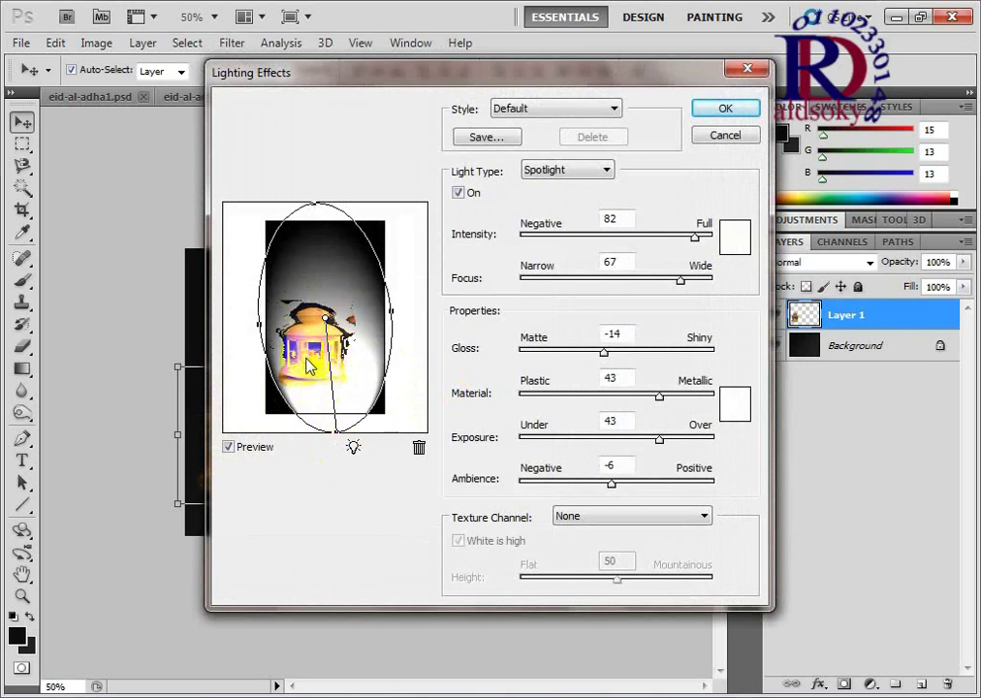
click(585, 518)
drag(674, 280, 677, 281)
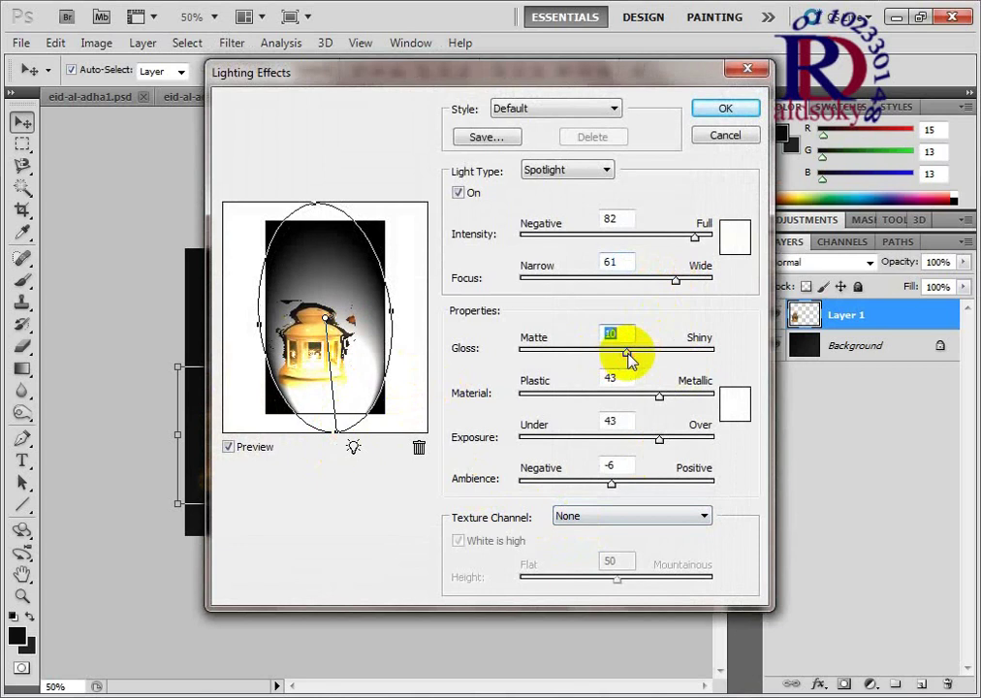
drag(629, 353, 572, 355)
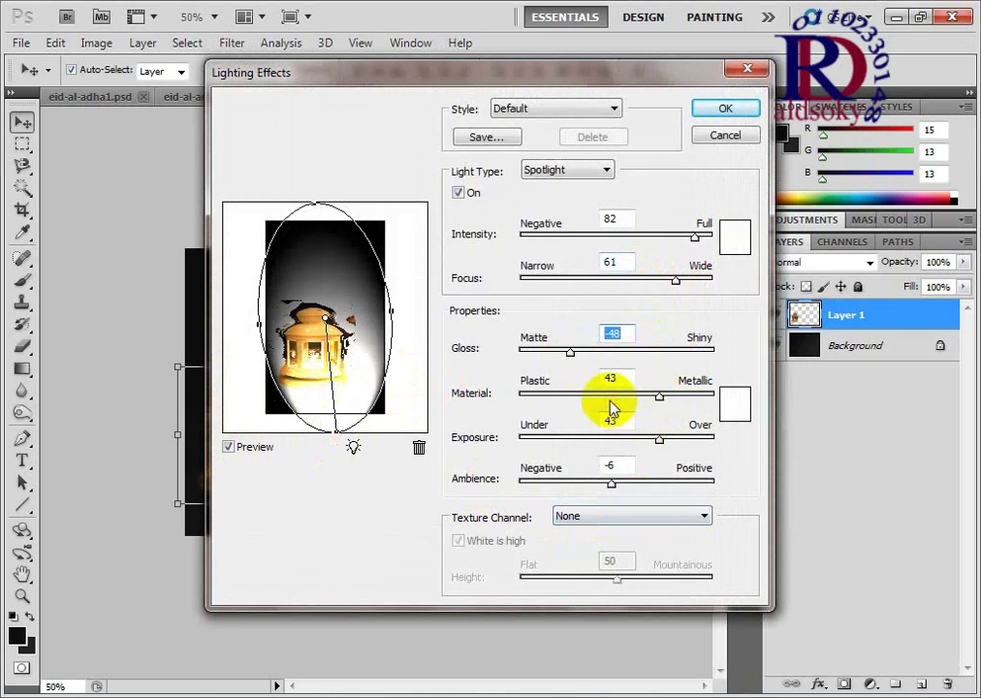
drag(612, 400, 664, 398)
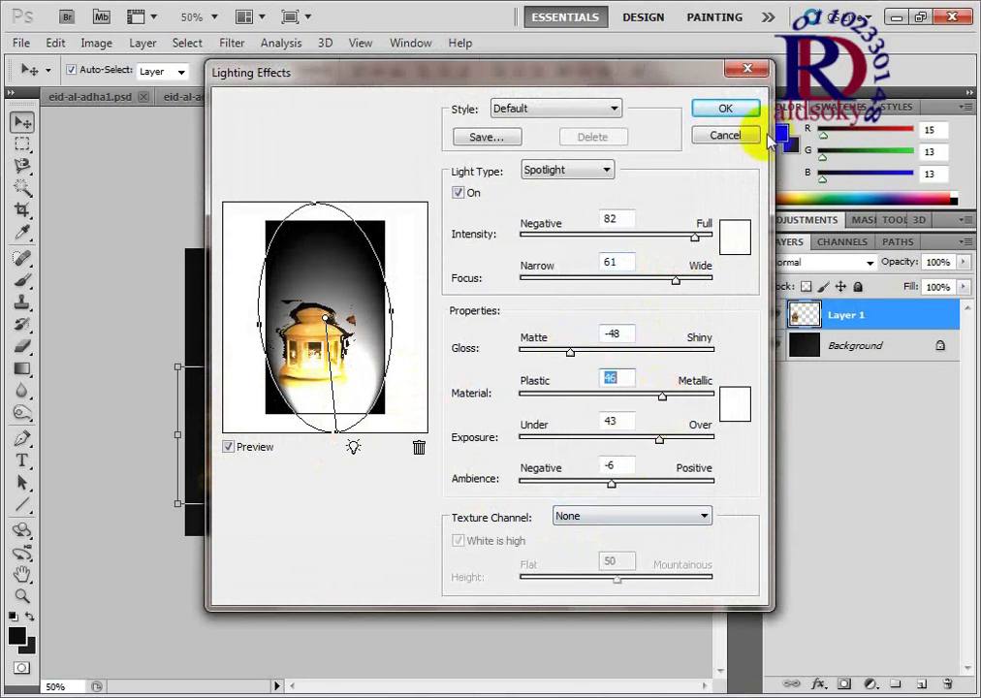
click(725, 110)
text(41)
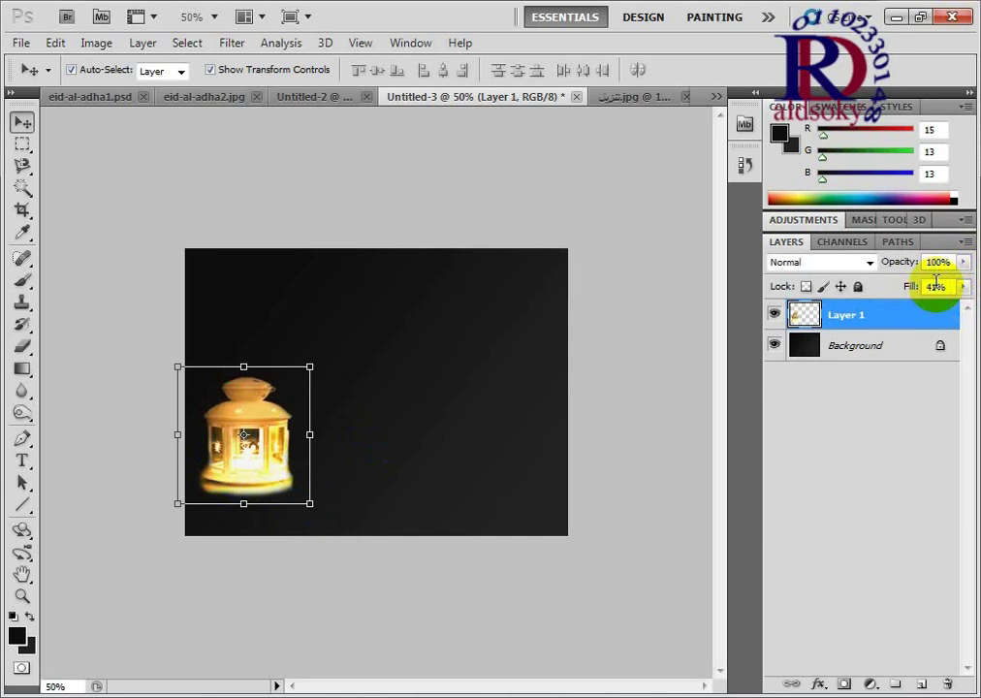
Step: Lower the lantern layer's fill and enlarge the lantern from its corner
key(Down)
key(Down)
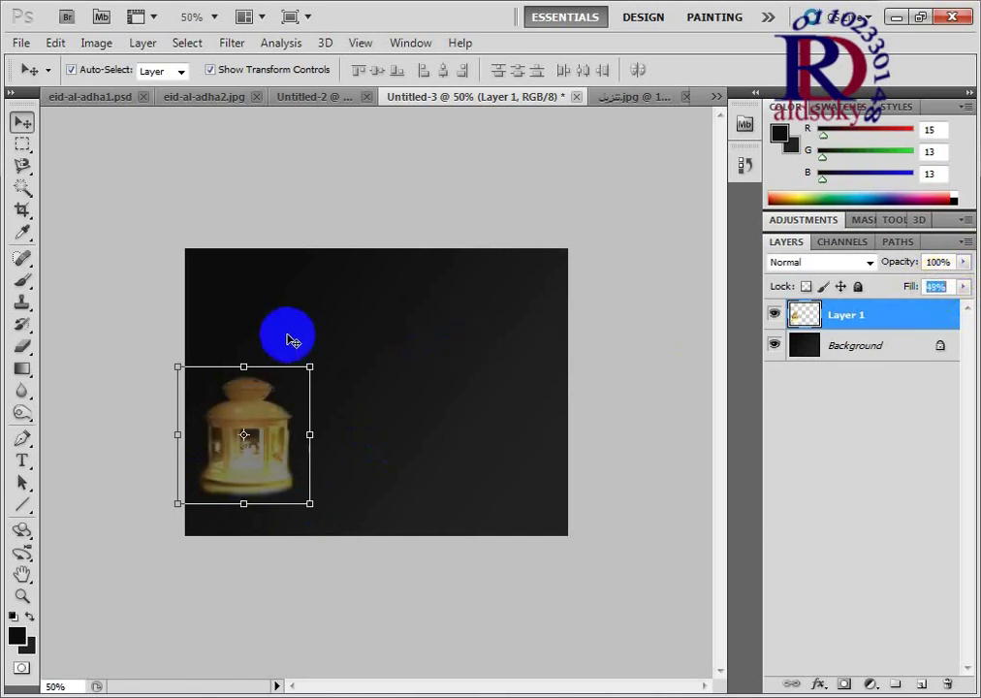
click(291, 341)
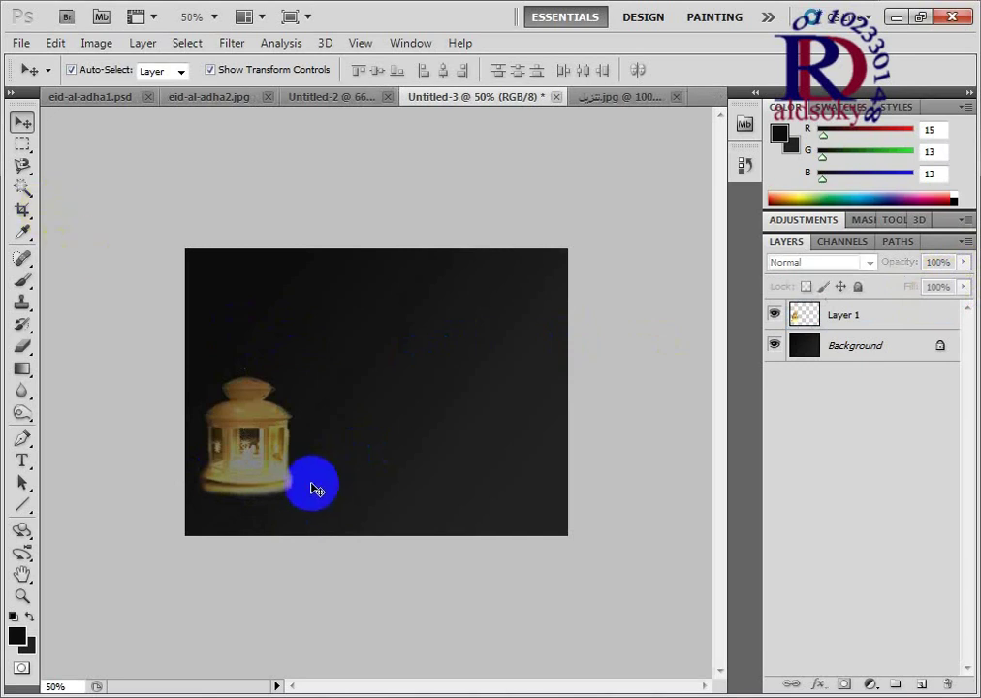
click(313, 489)
drag(310, 501, 352, 516)
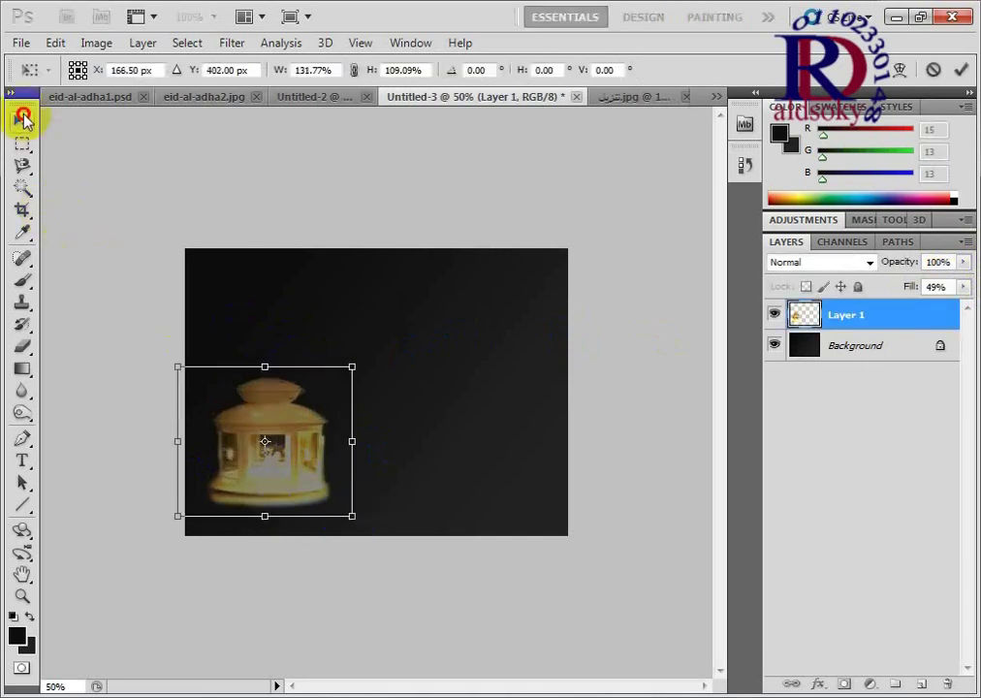
click(23, 116)
click(397, 283)
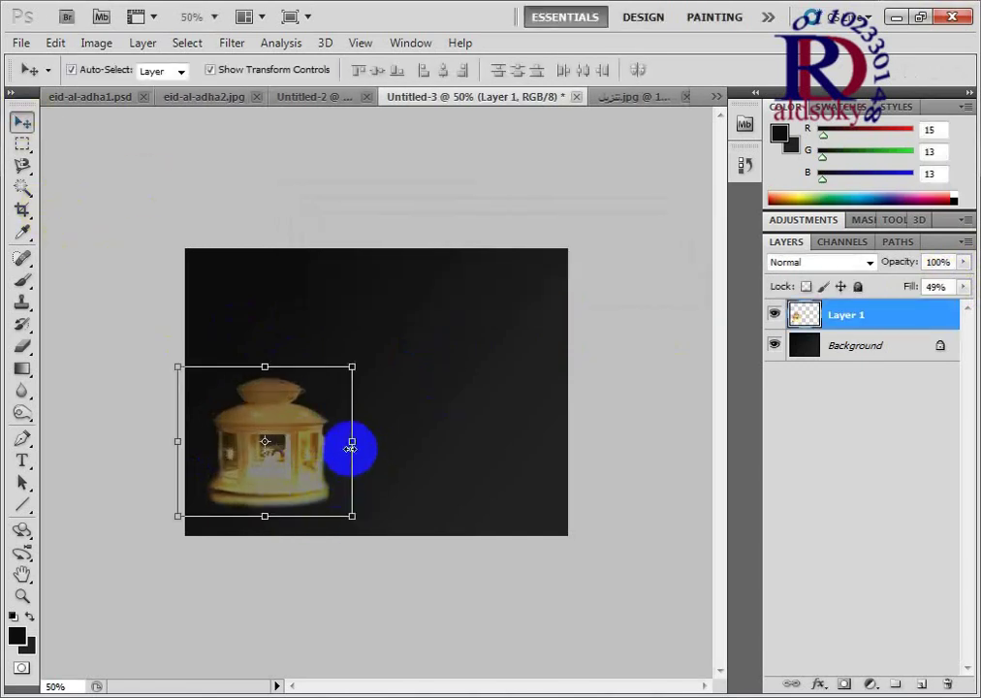
Step: Narrow the lantern to 60.55% width and commit the change
drag(350, 448, 283, 442)
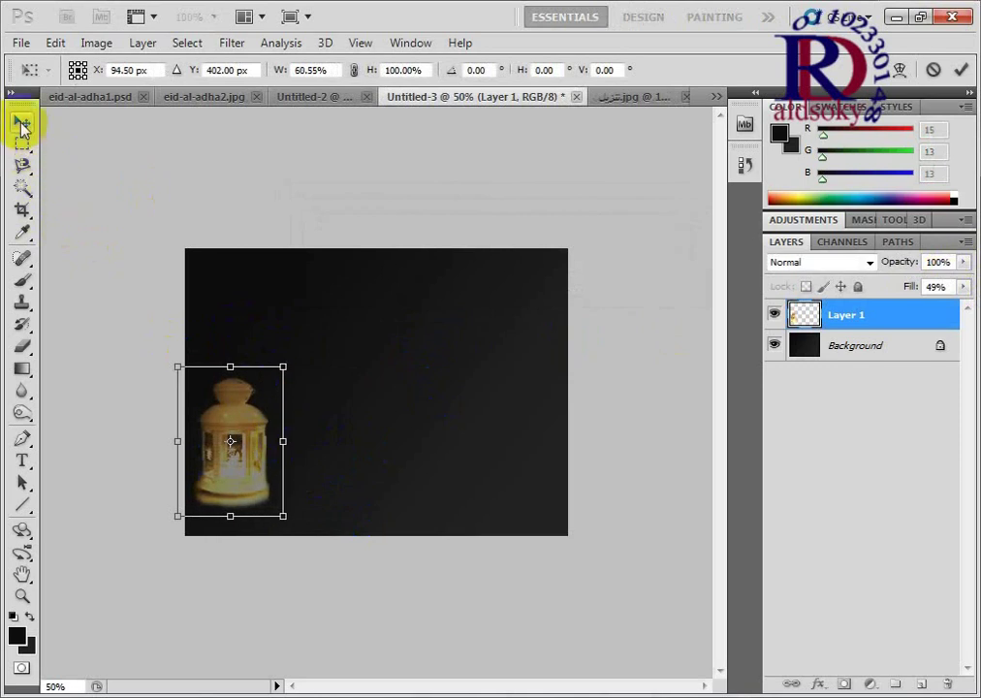
click(23, 124)
key(Return)
click(383, 390)
Step: Duplicate Layer 1 and move the copied lantern beside the original
click(836, 315)
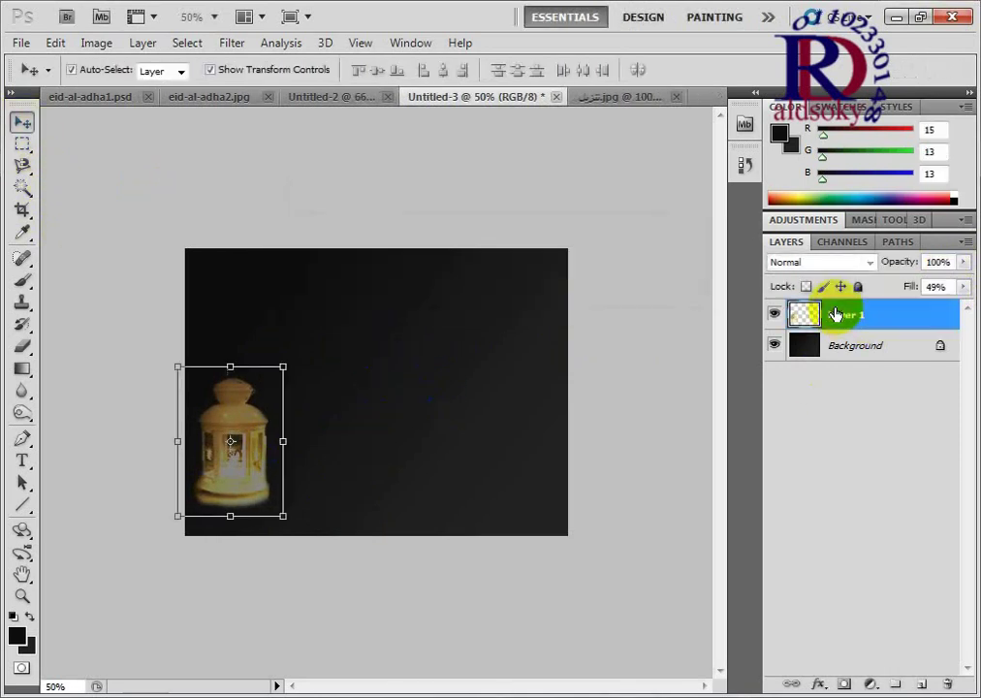
right_click(836, 314)
click(635, 315)
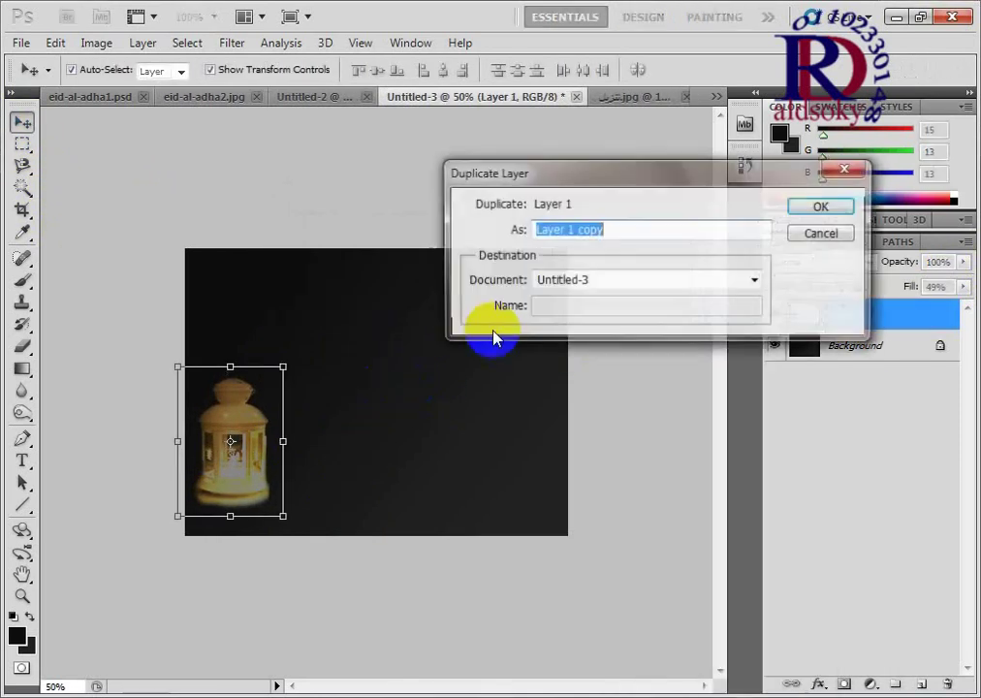
click(822, 205)
drag(218, 427, 314, 414)
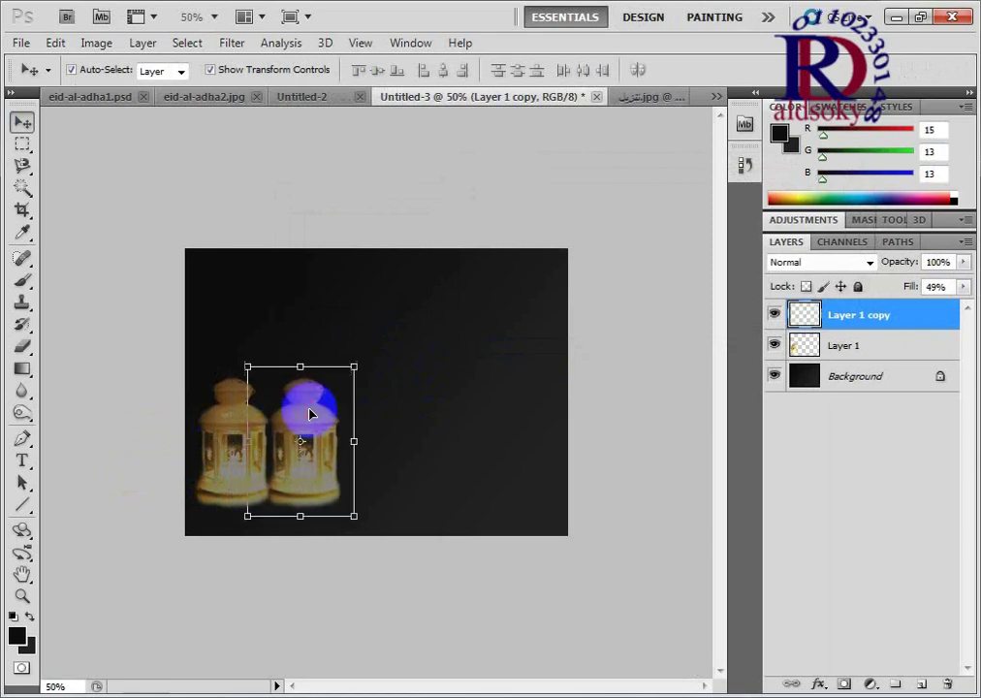
Step: Rotate the copied lantern about -8.6° and apply the transform
click(378, 365)
click(297, 354)
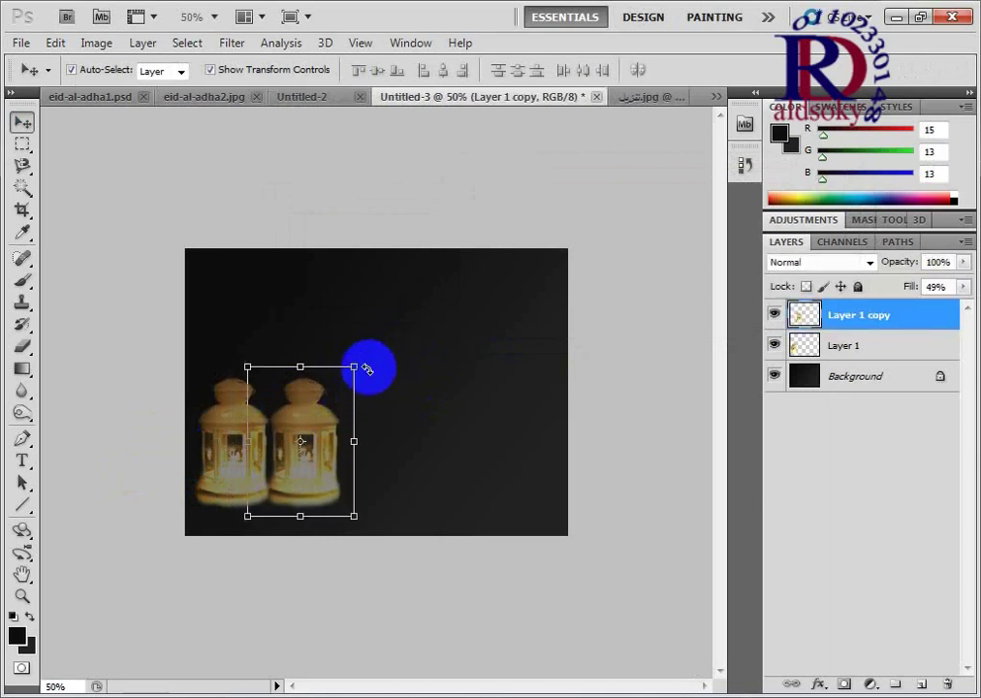
drag(366, 368, 357, 351)
drag(325, 413, 317, 405)
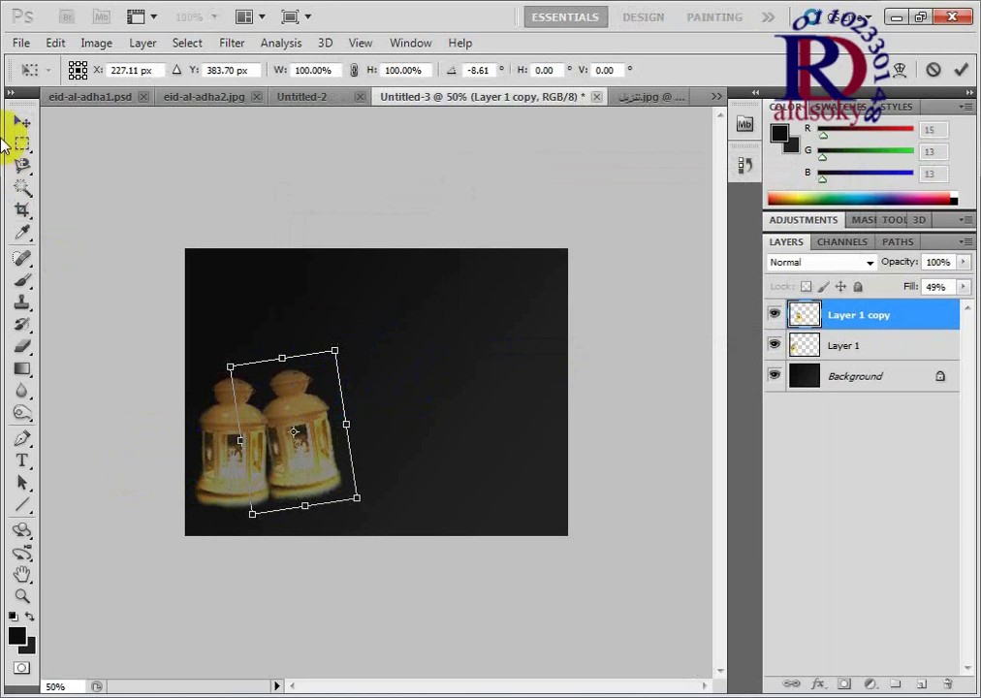
click(22, 122)
click(381, 290)
click(377, 335)
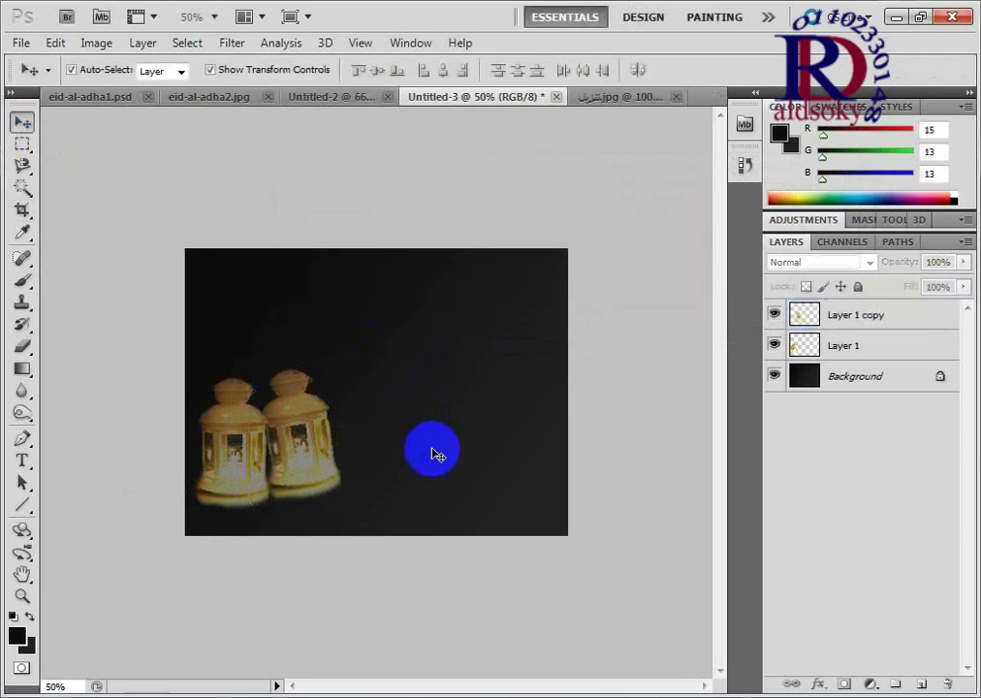
click(313, 442)
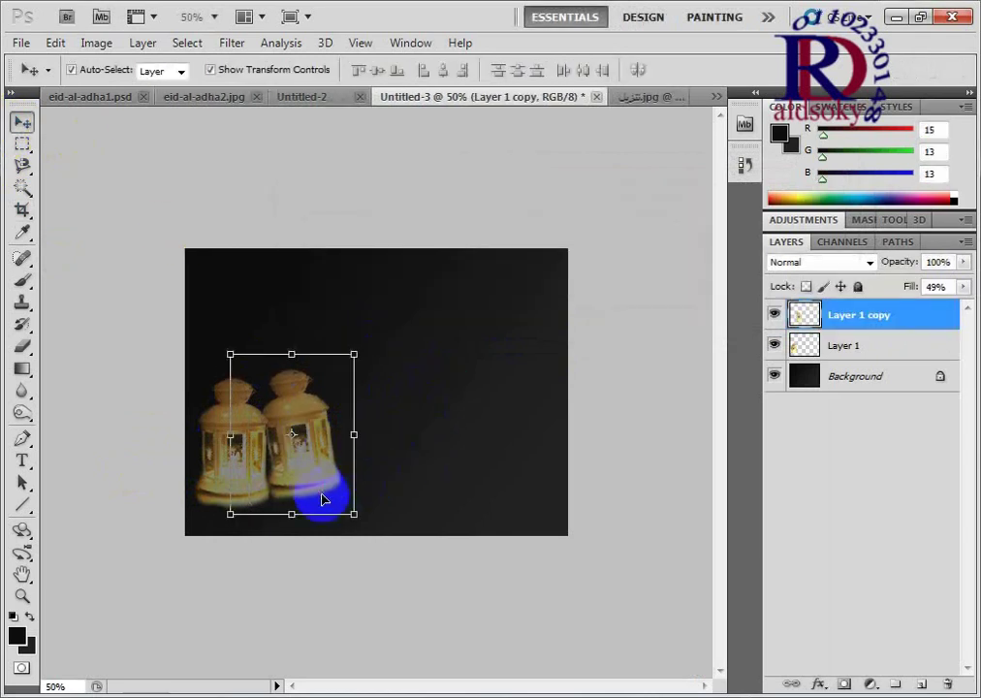
click(457, 505)
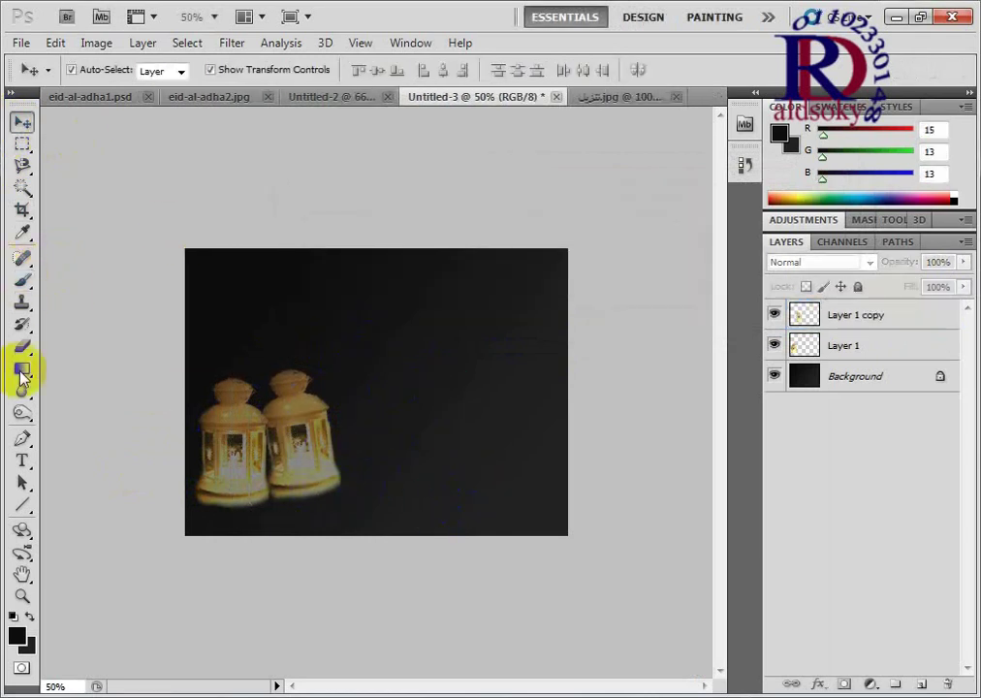
Step: Draw a text box above the lanterns and set the text colour to bright blue
key(t)
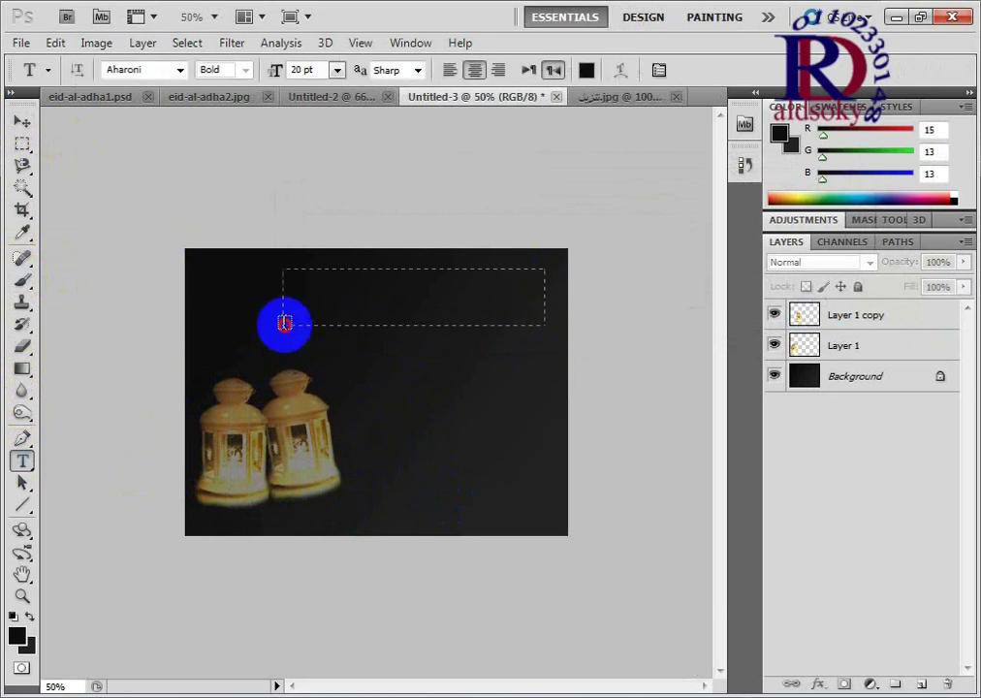
drag(546, 268, 268, 330)
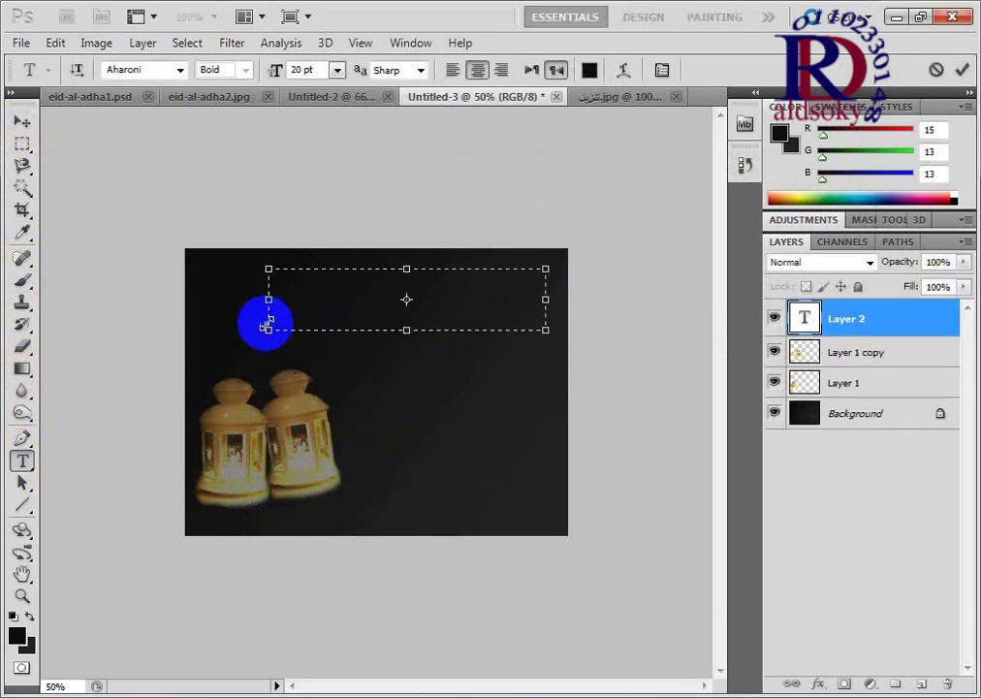
click(588, 70)
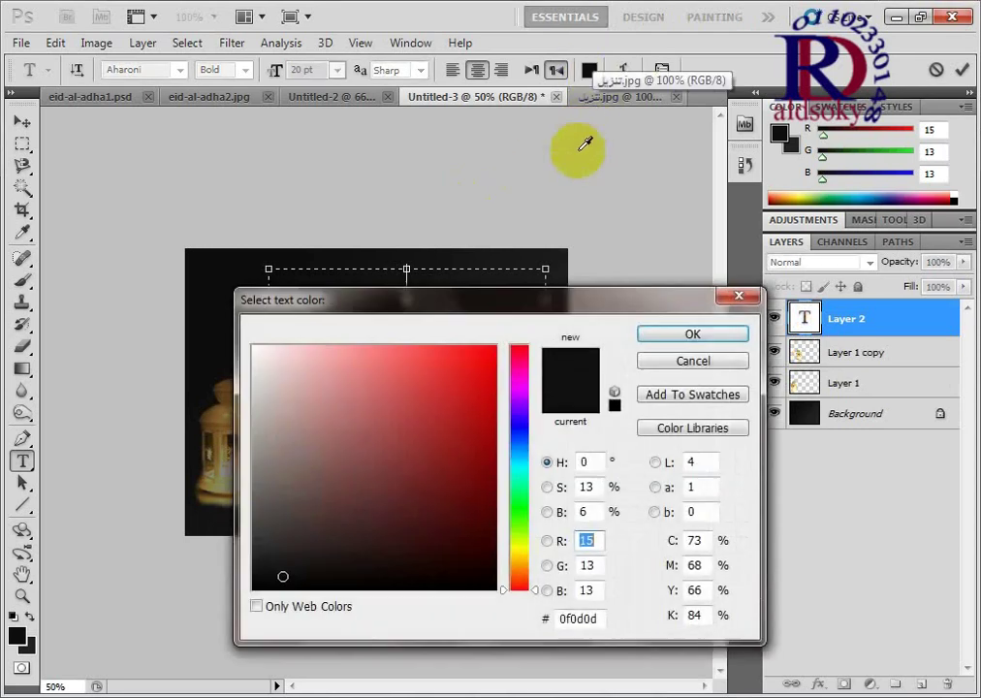
click(522, 436)
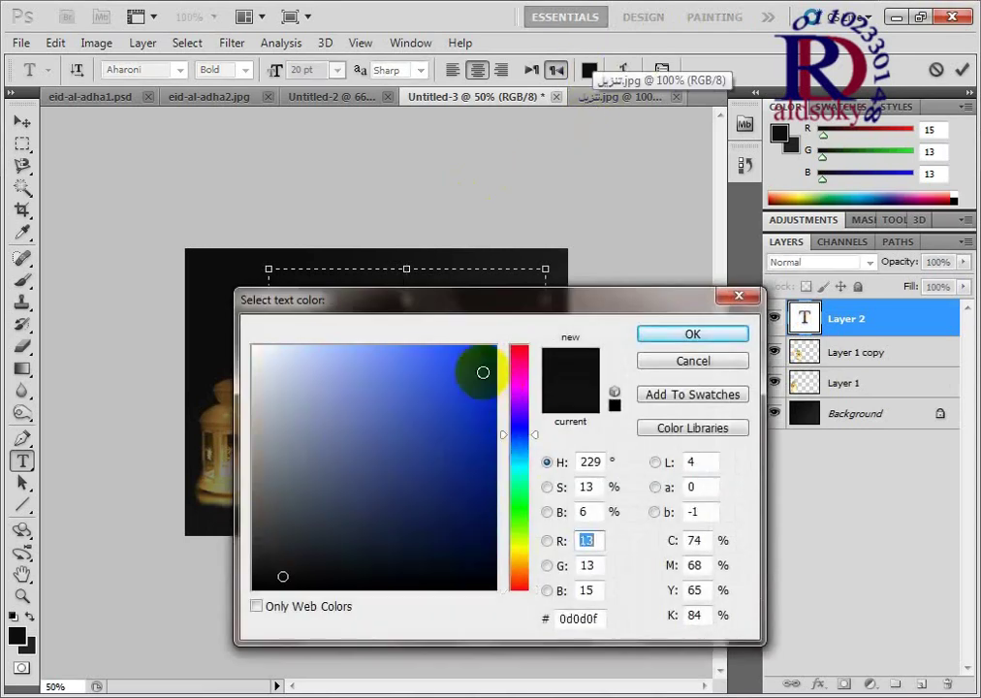
click(483, 372)
click(660, 335)
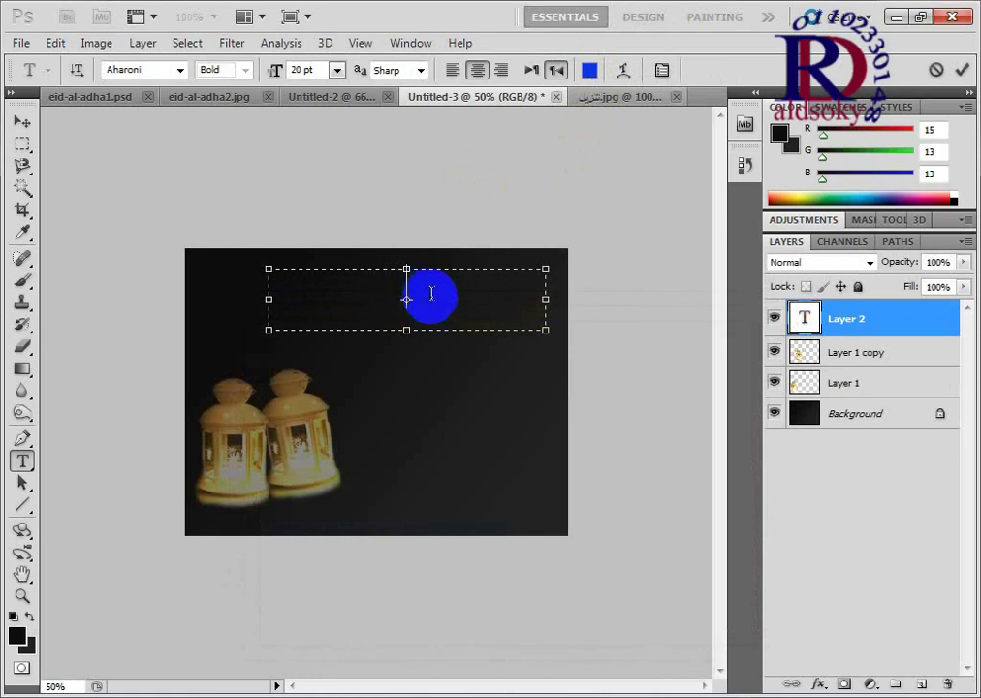
Step: Choose PT Simple Bold Ruled and type the greeting كل عام وانتم بخير
click(179, 70)
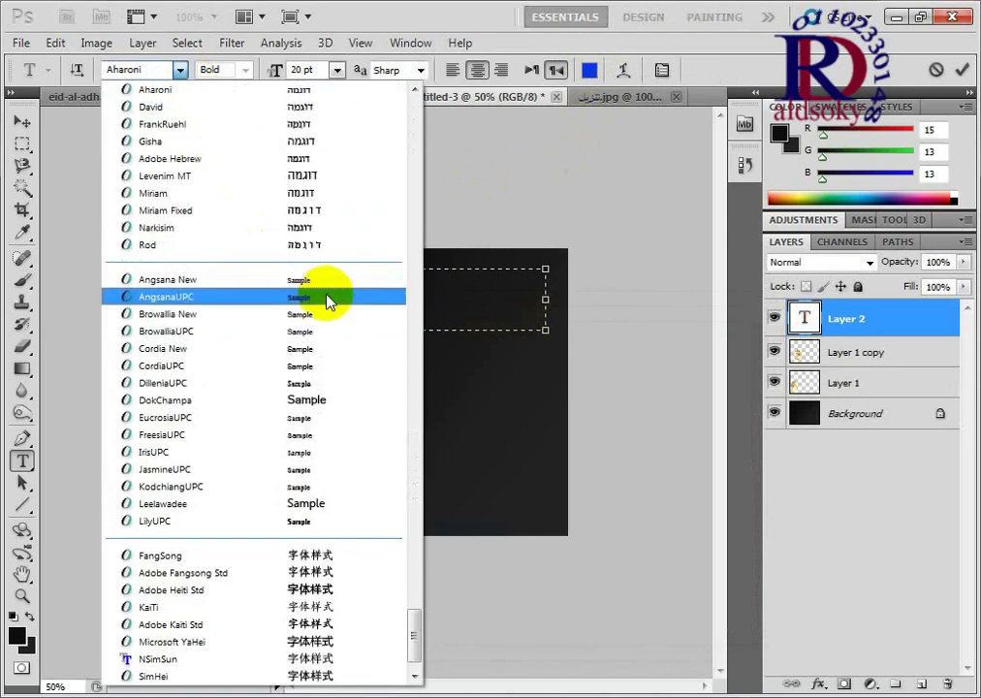
scroll(334, 294, up, 4)
scroll(330, 291, up, 4)
scroll(310, 330, up, 4)
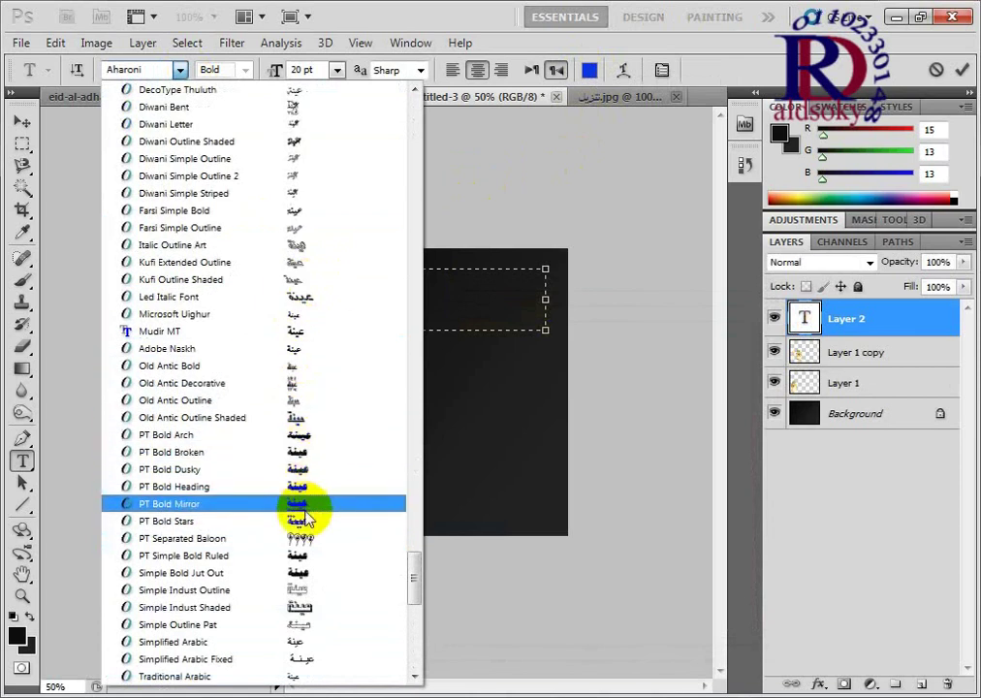
click(308, 560)
click(404, 293)
text(كل عام وانتم)
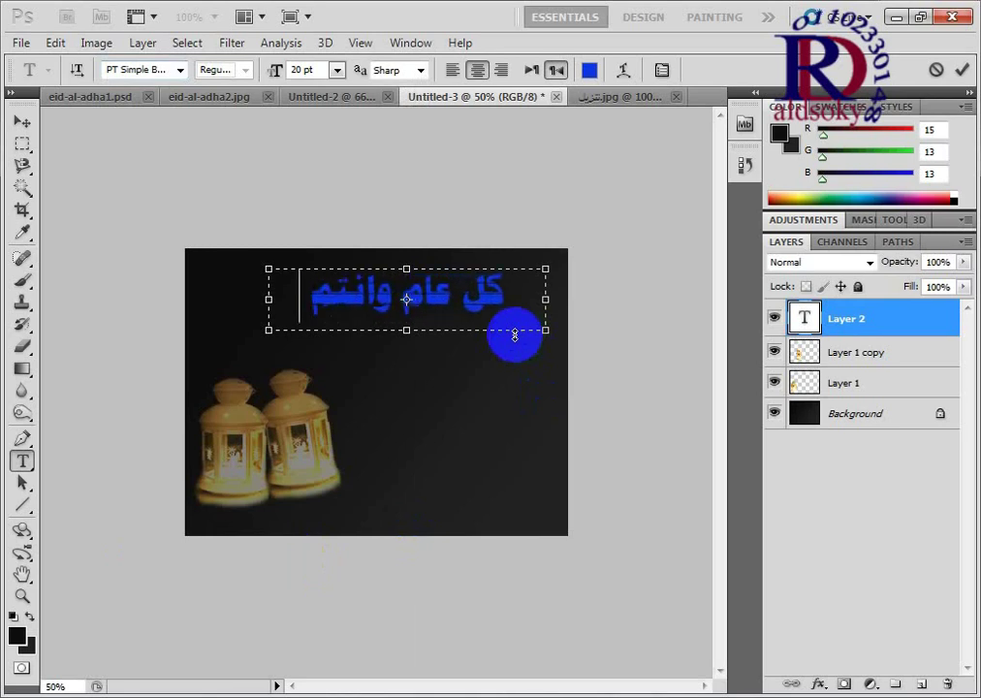
text(ب)
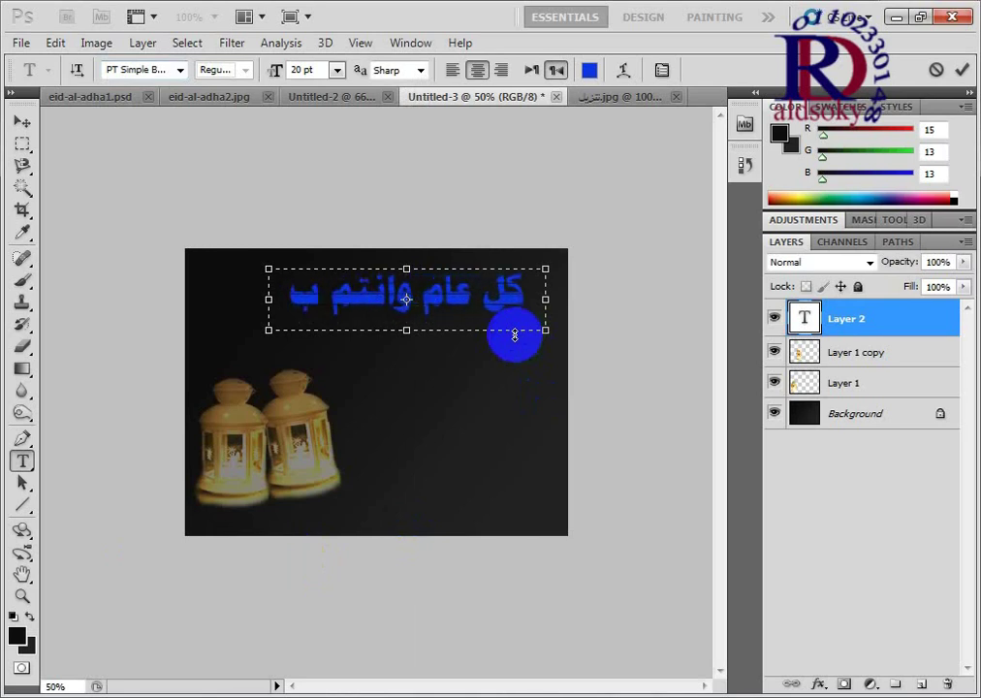
text(خير)
click(21, 121)
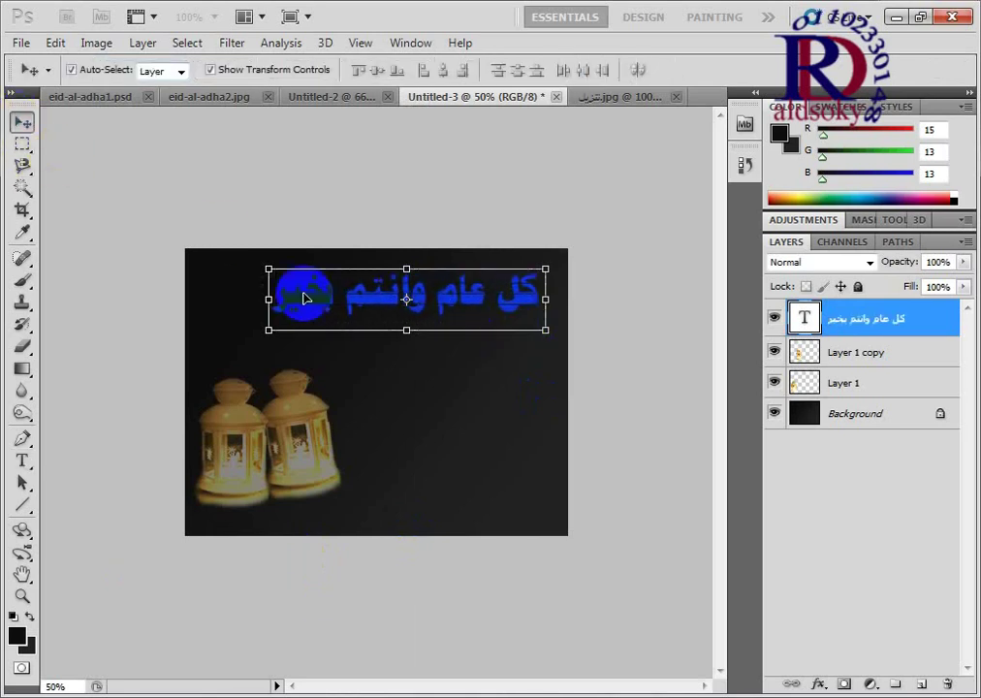
Step: Lower, narrow slightly, and shift the greeting a little left above the lanterns
mouse_move(445, 303)
mouse_down()
mouse_move(436, 324)
mouse_move(451, 340)
mouse_up()
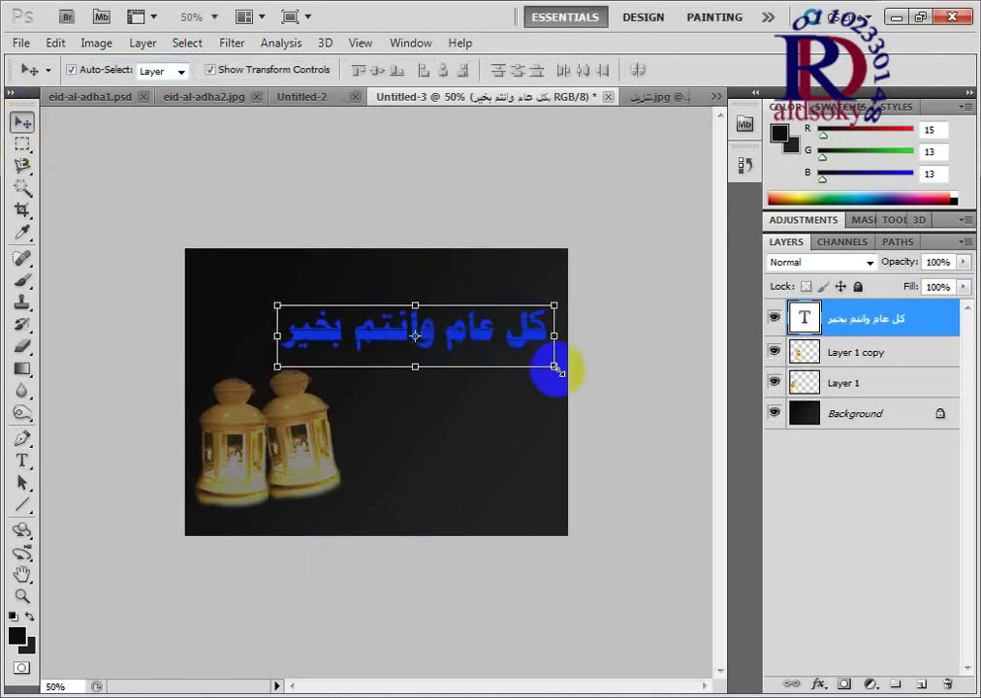
drag(555, 371, 550, 366)
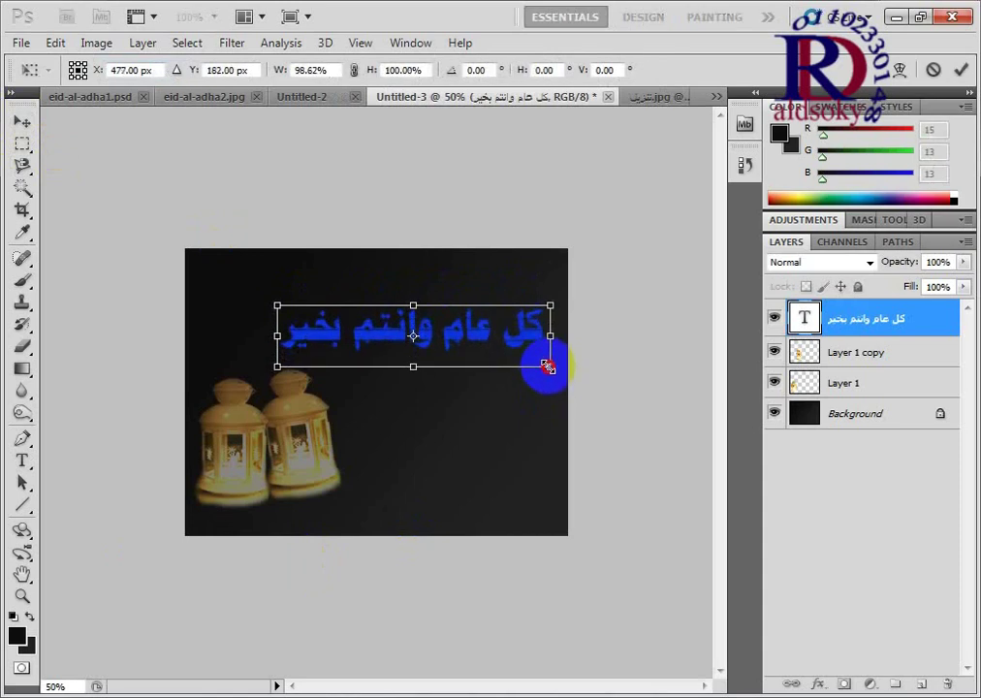
click(23, 130)
click(407, 279)
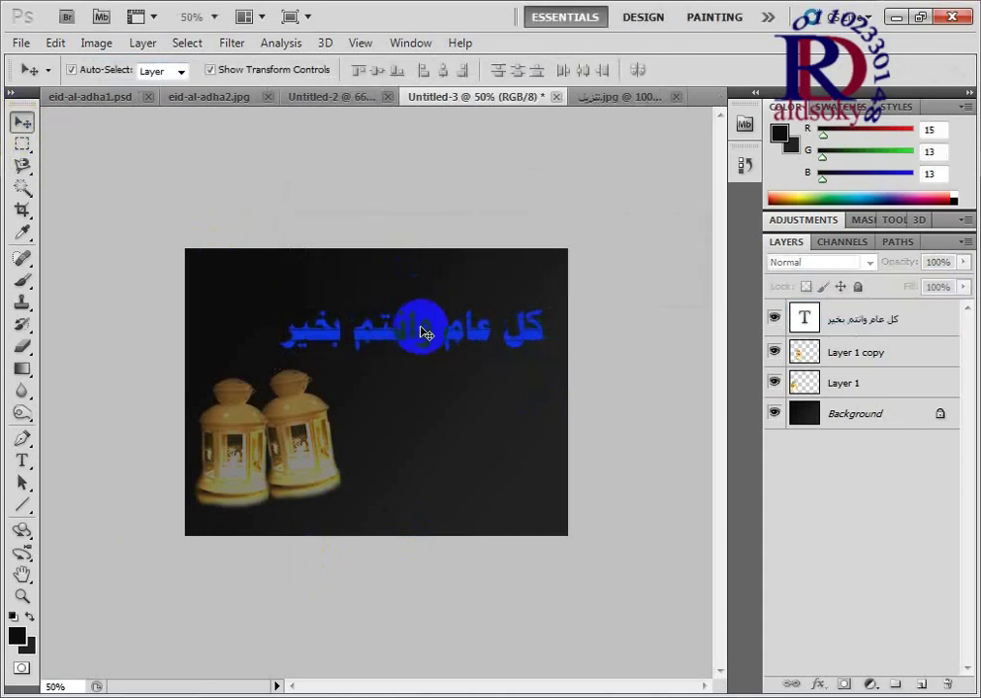
drag(417, 322, 400, 322)
click(369, 291)
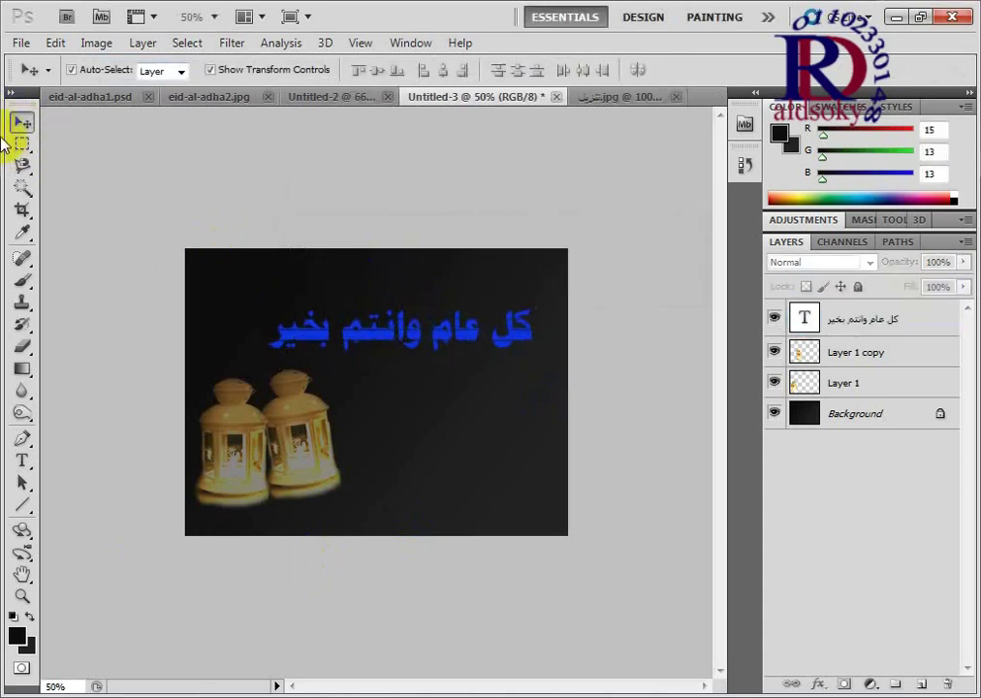
Step: Add the name text in a box below the greeting, right of the lanterns
click(23, 461)
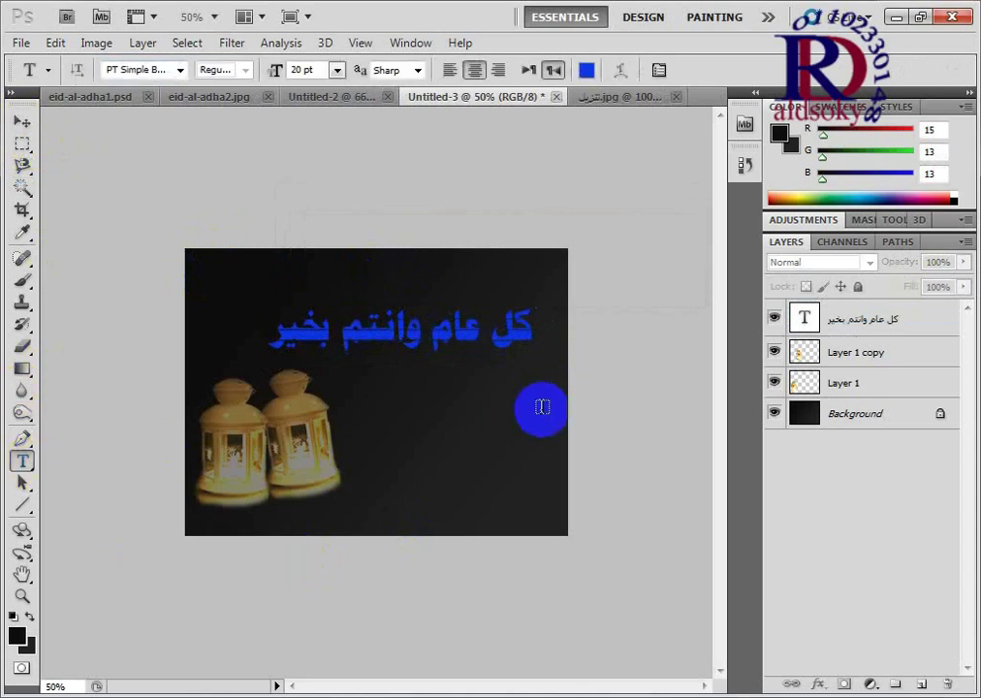
mouse_move(539, 388)
mouse_down()
mouse_move(389, 403)
mouse_move(351, 431)
mouse_up()
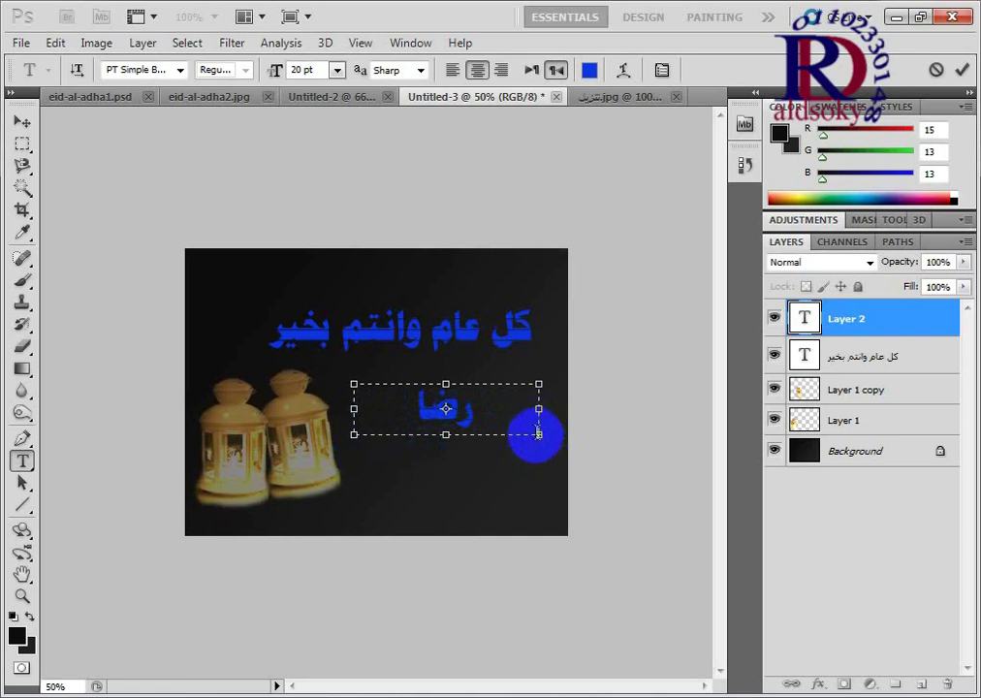
drag(561, 434, 554, 434)
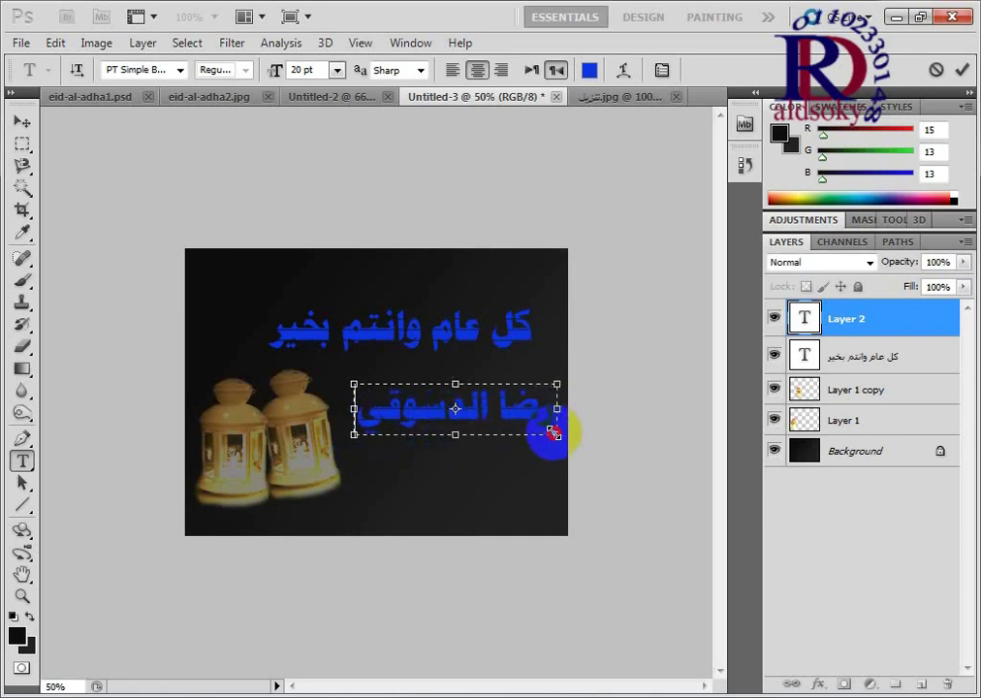
click(22, 121)
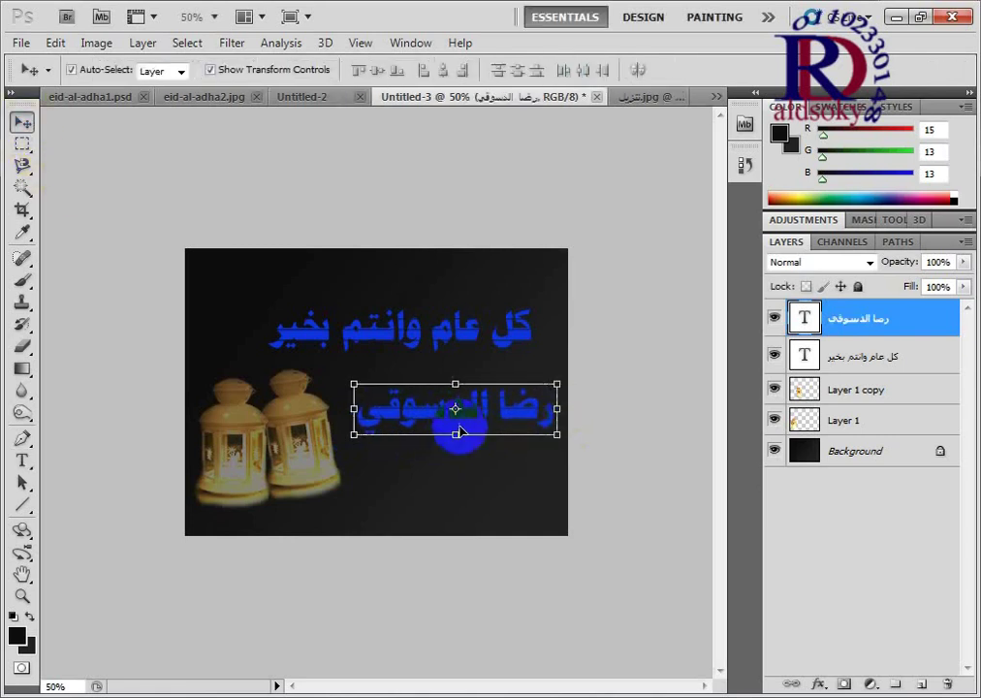
Step: Shrink the name text to about 87% by 65% and place it under the greeting
drag(472, 424, 467, 409)
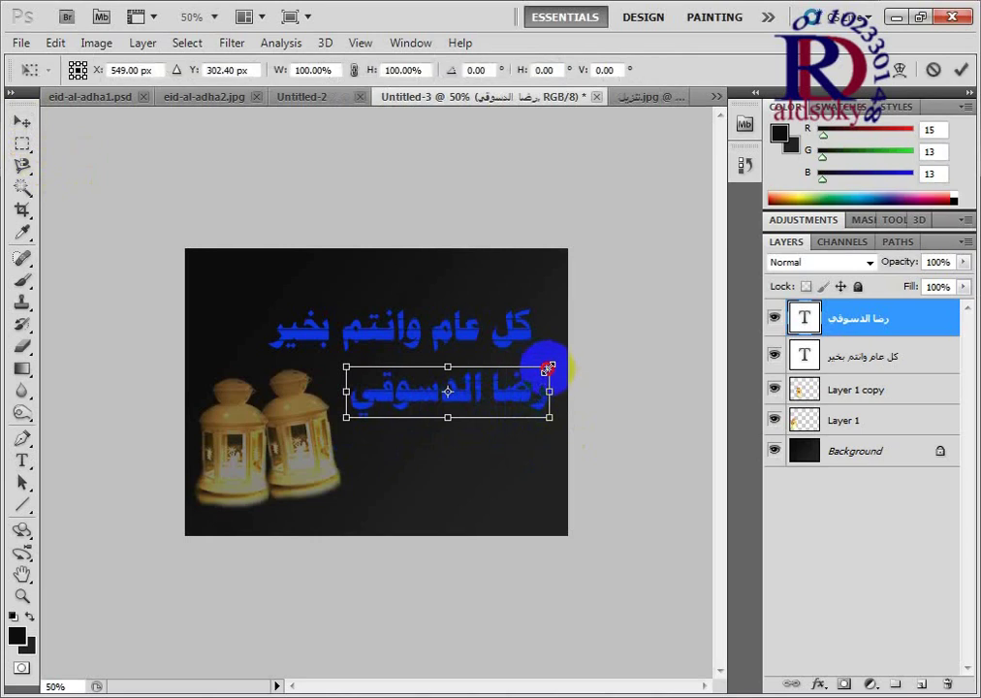
drag(550, 417, 524, 401)
drag(461, 387, 471, 418)
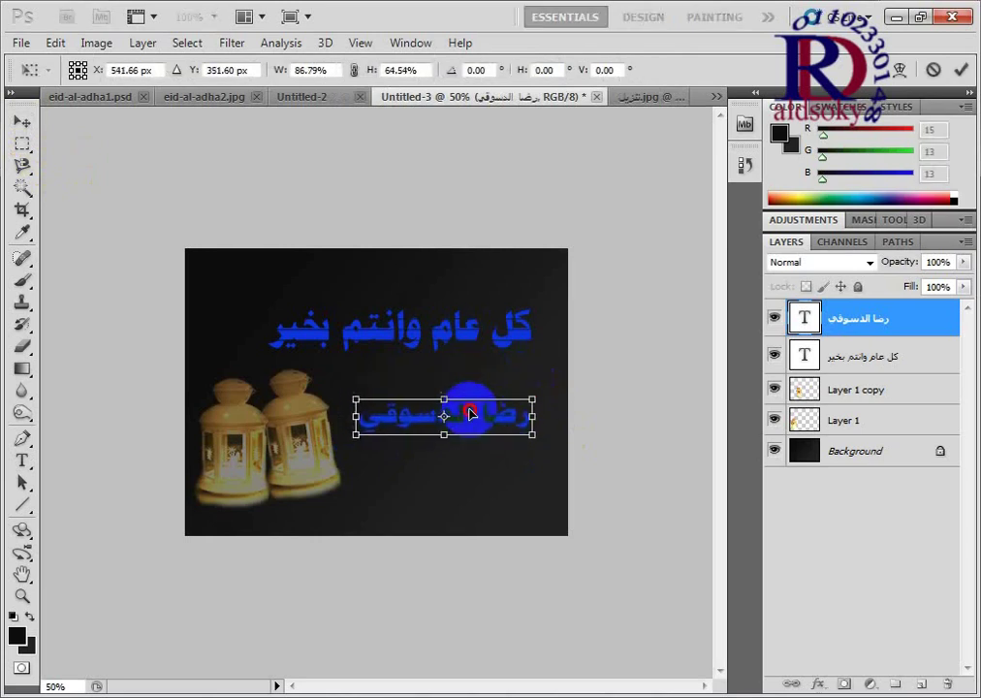
click(9, 112)
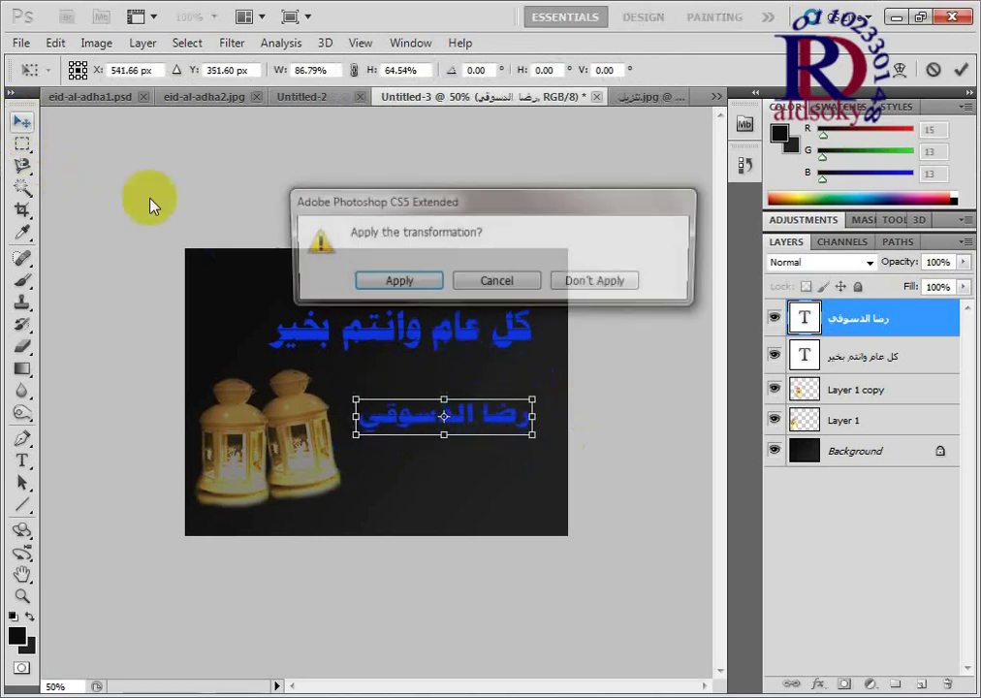
click(407, 279)
click(392, 322)
drag(414, 341, 415, 343)
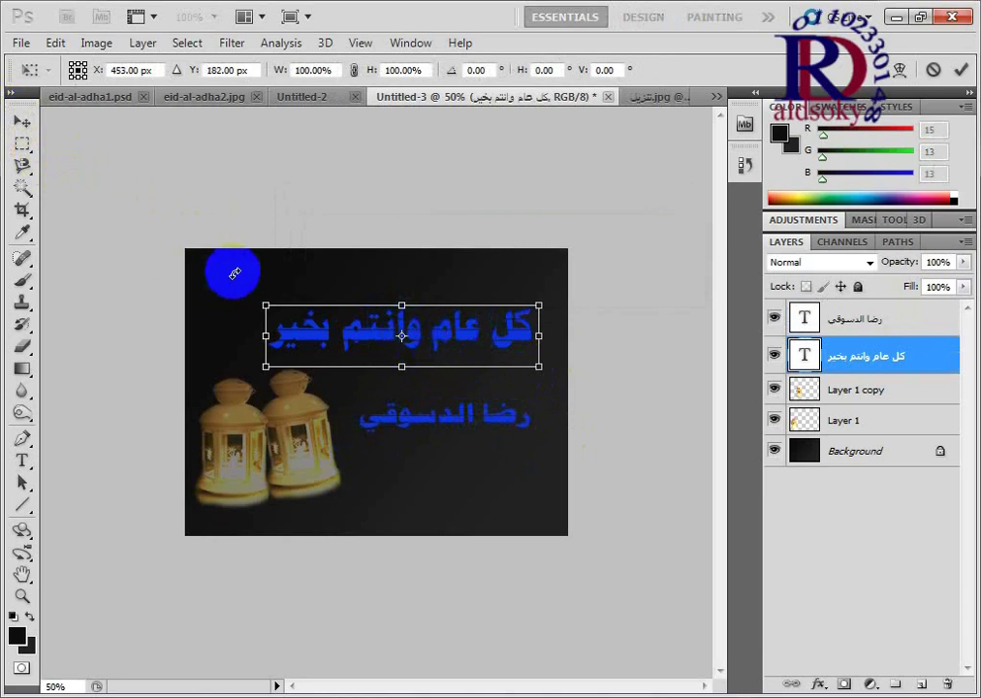
click(21, 120)
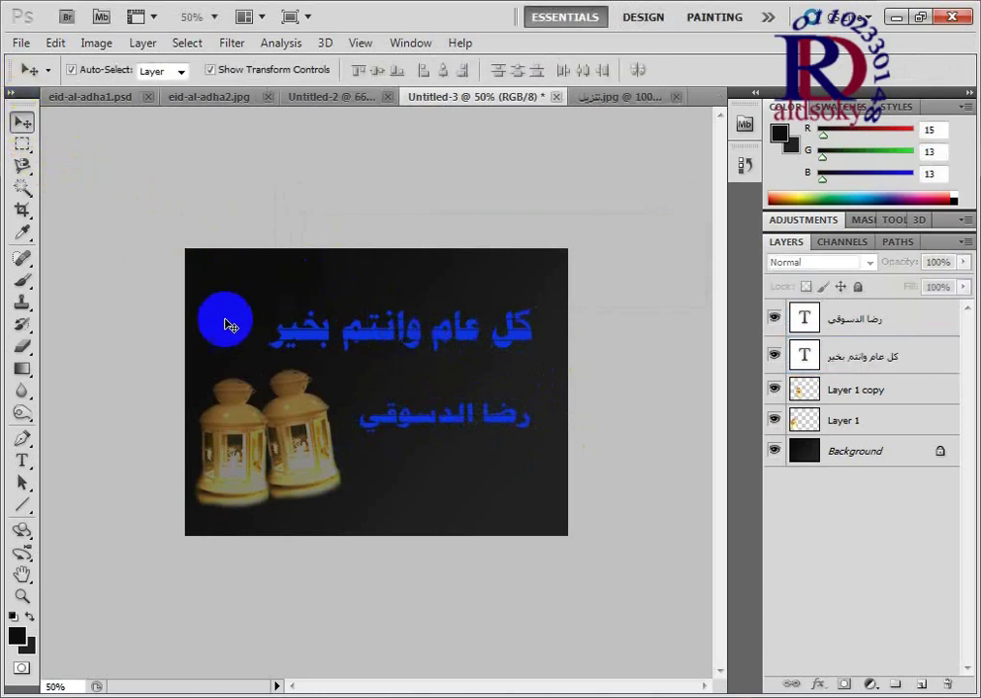
click(99, 354)
Step: Open logo r100.png from the desin R folder as its own document
click(20, 43)
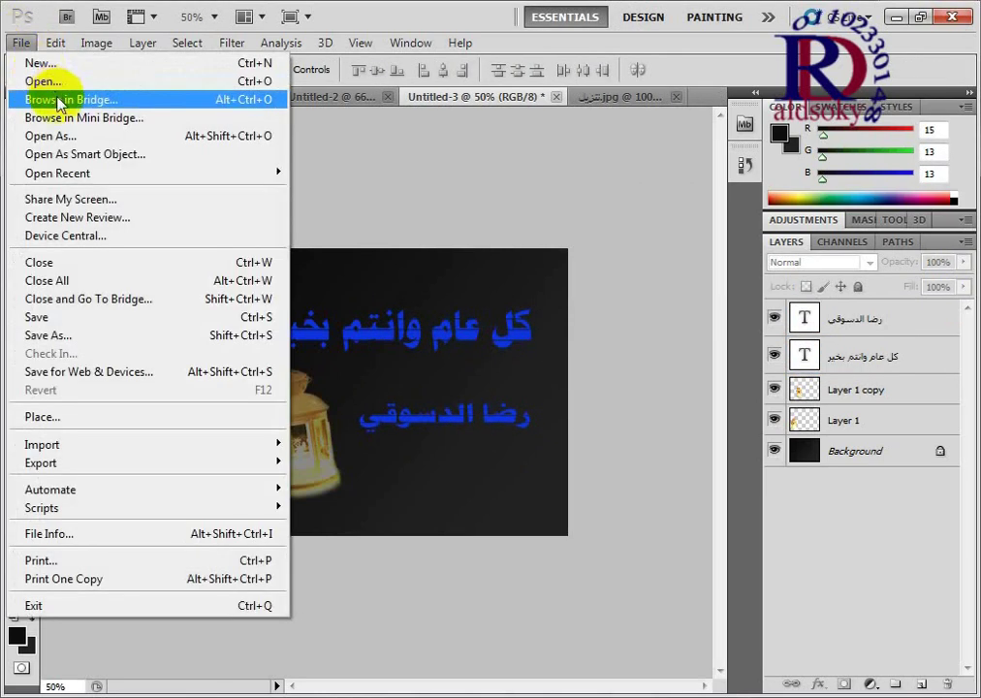
click(44, 79)
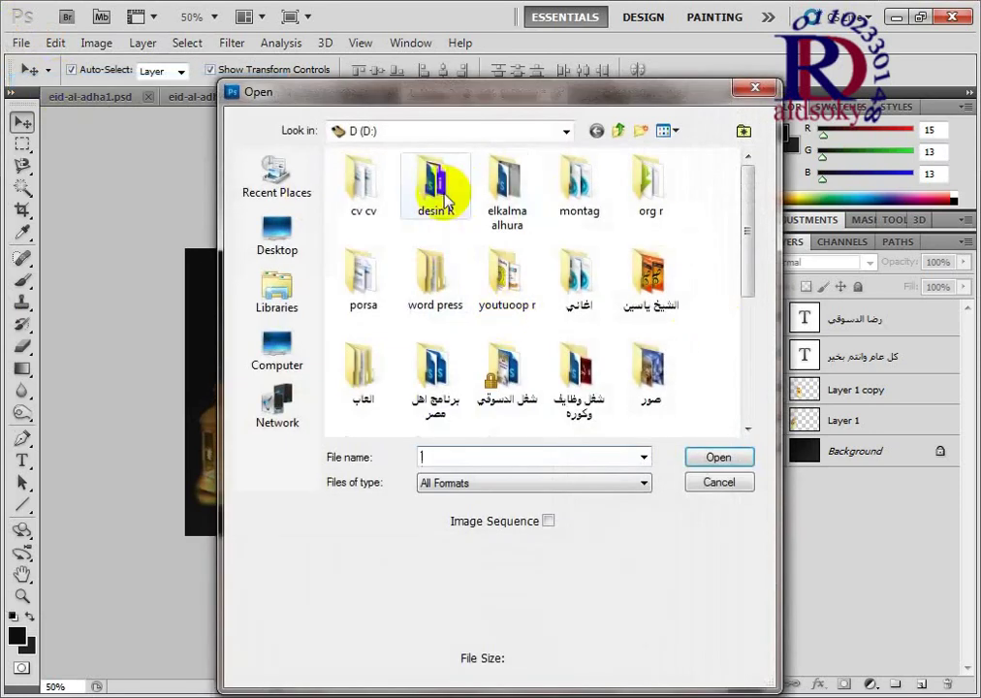
double_click(439, 189)
scroll(660, 330, down, 5)
click(581, 242)
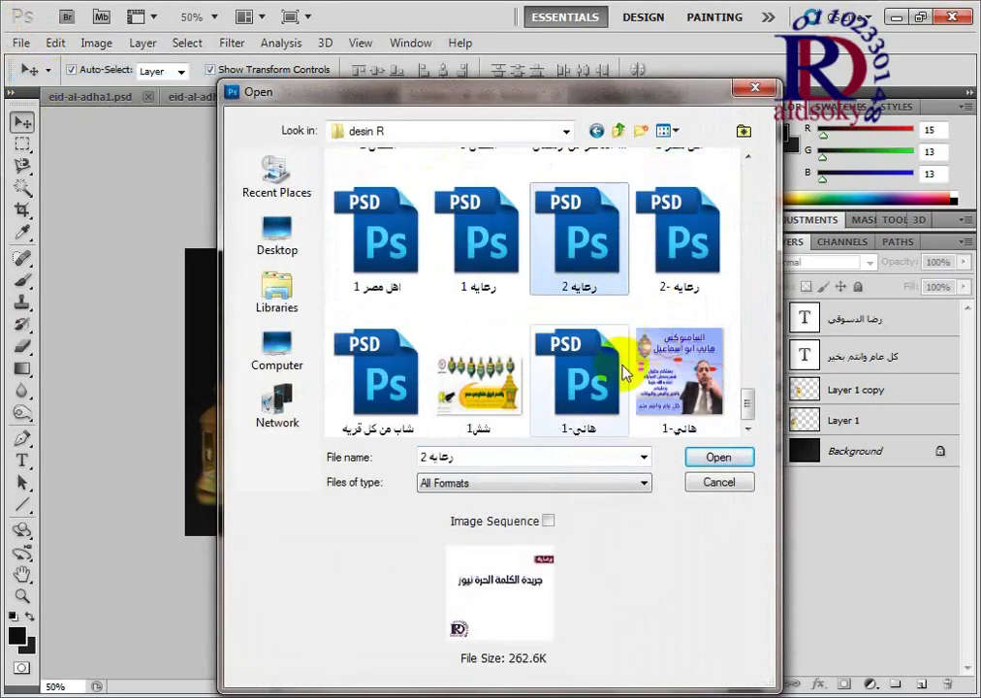
key(1)
scroll(536, 291, down, 3)
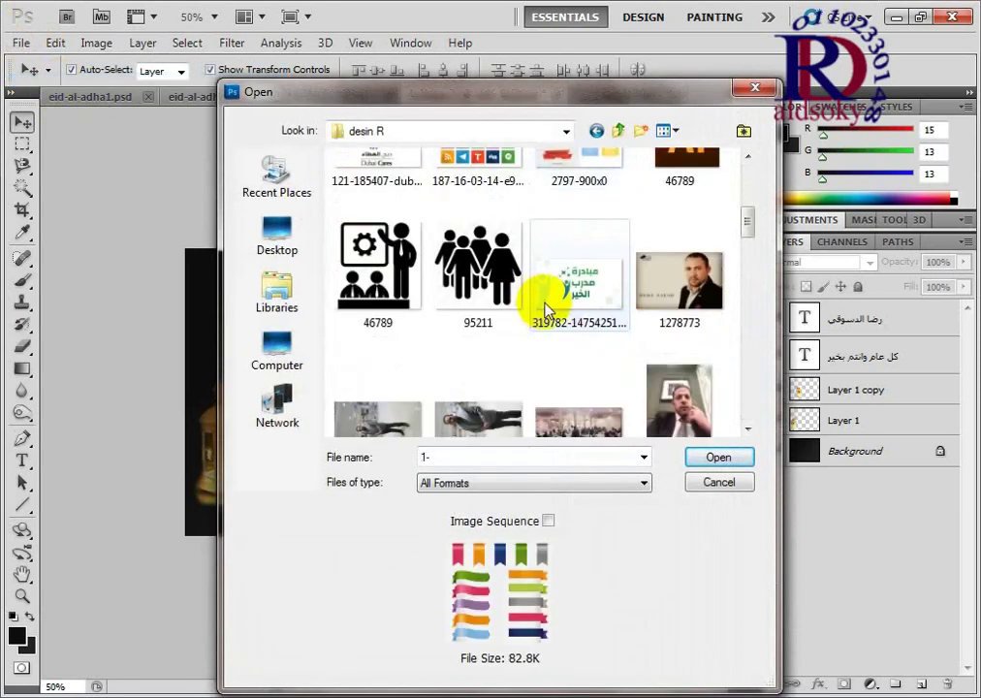
scroll(543, 301, down, 3)
scroll(658, 353, down, 5)
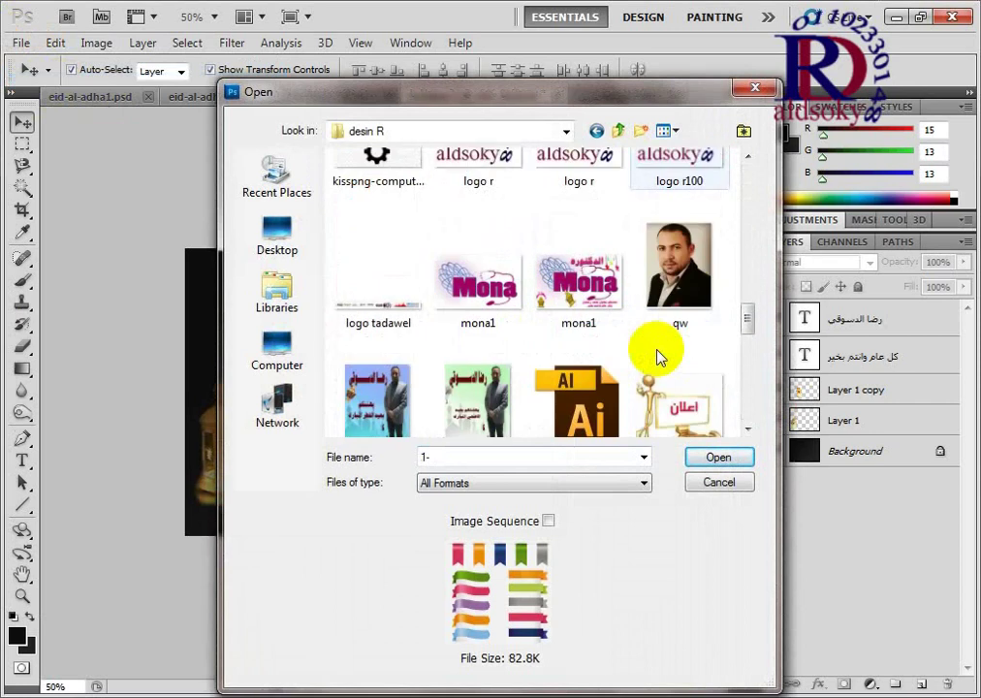
double_click(680, 167)
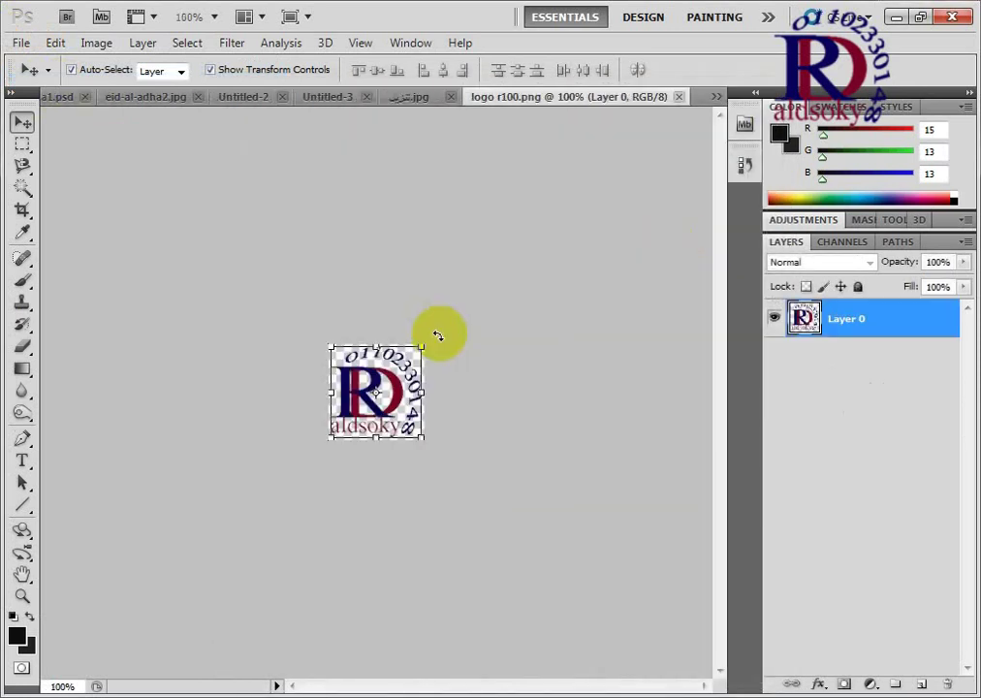
drag(379, 393, 325, 357)
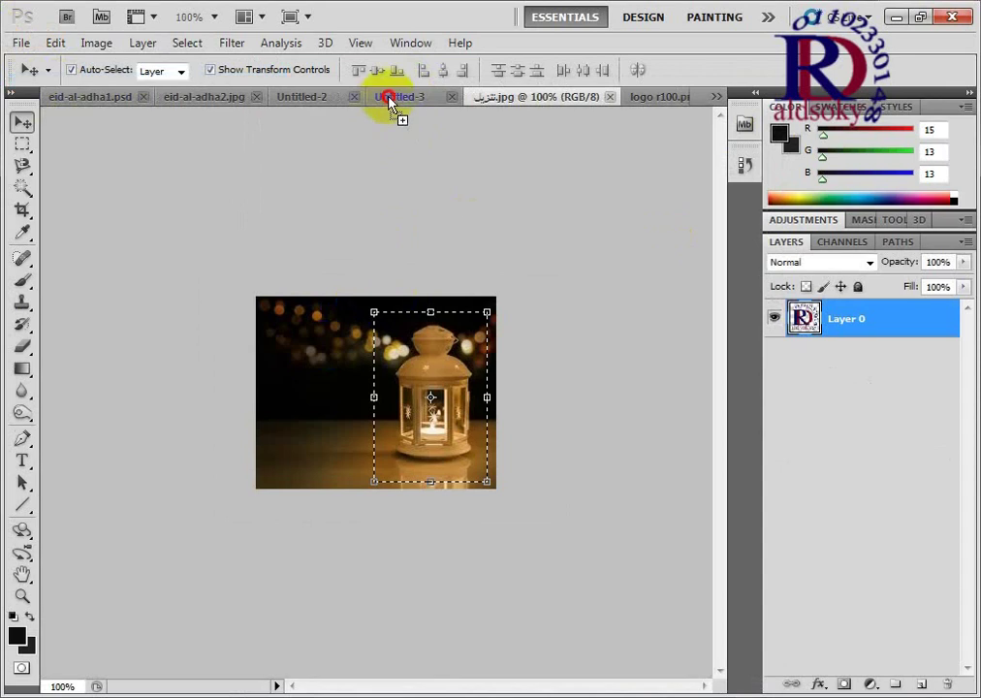
Step: Drop the RD logo onto Untitled-3, widen it, and move it to the bottom-right corner
mouse_move(397, 126)
mouse_down()
mouse_move(268, 294)
mouse_move(239, 307)
mouse_up()
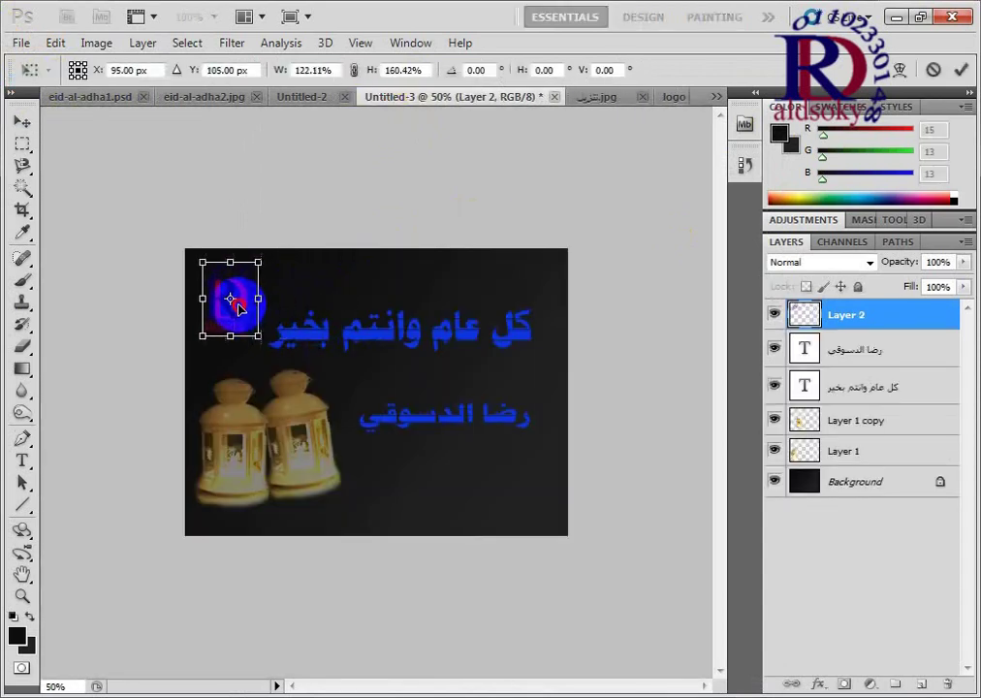
drag(256, 300, 271, 335)
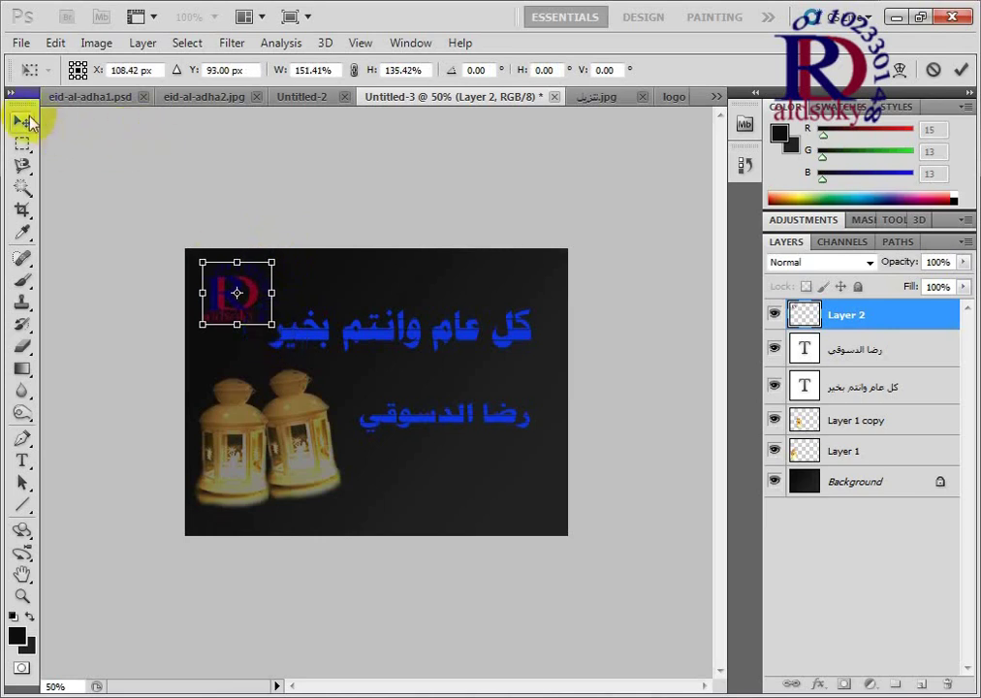
click(21, 121)
click(395, 283)
click(431, 391)
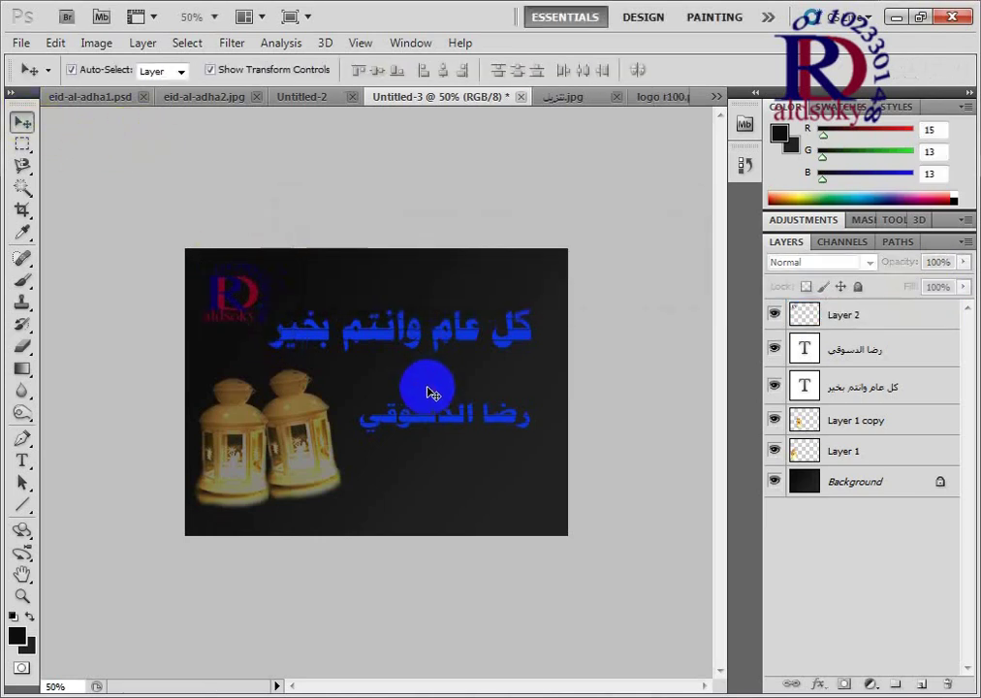
drag(247, 289, 532, 505)
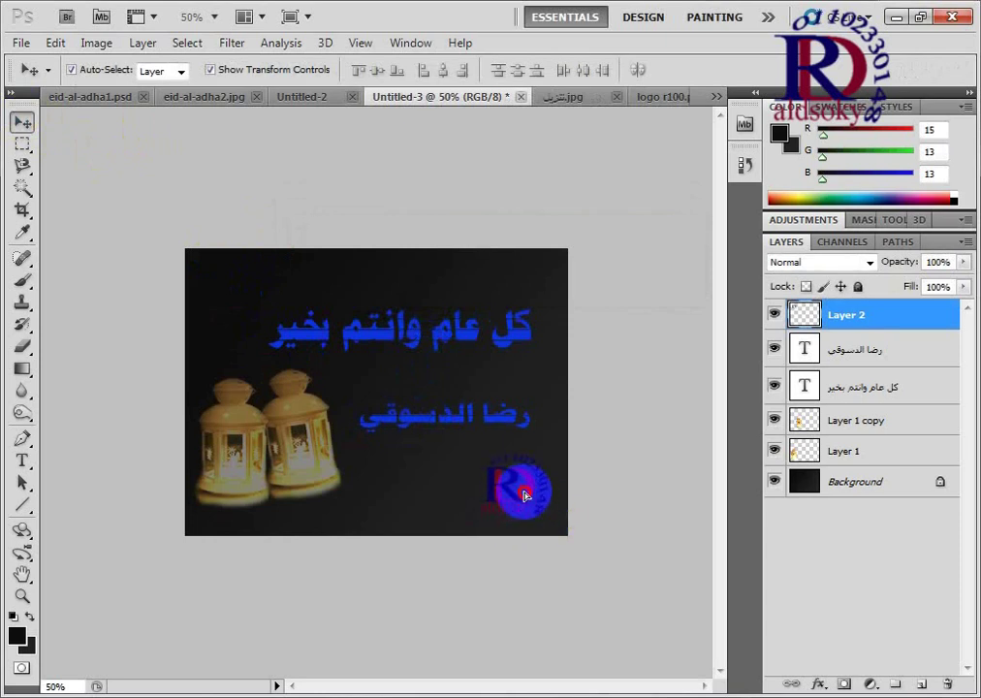
click(455, 508)
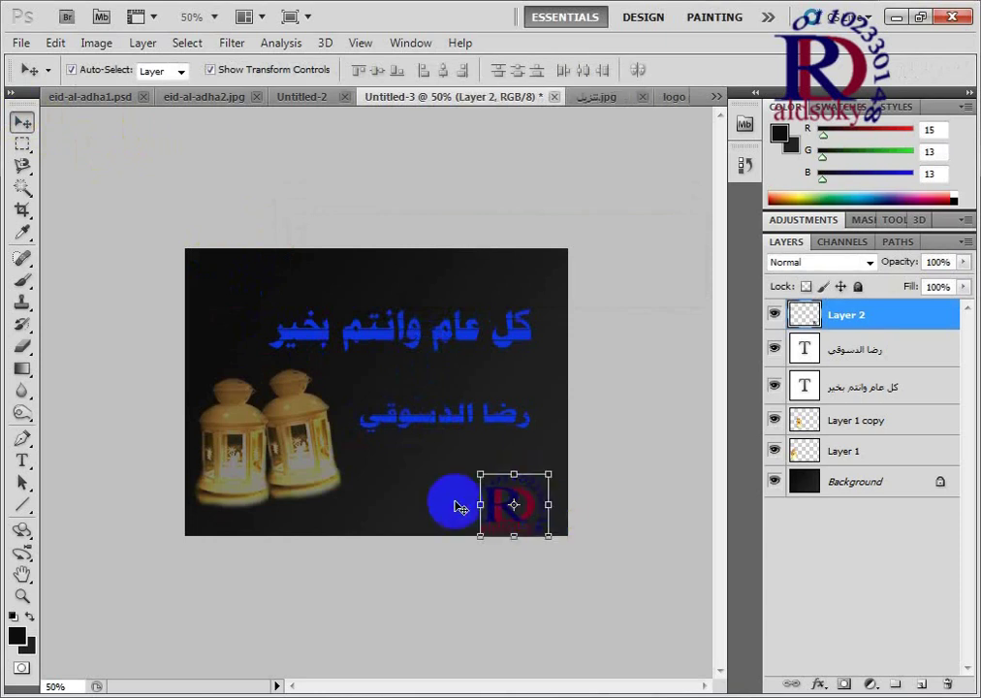
Step: Open Blending Options for the name text layer and enable Drop Shadow
click(499, 422)
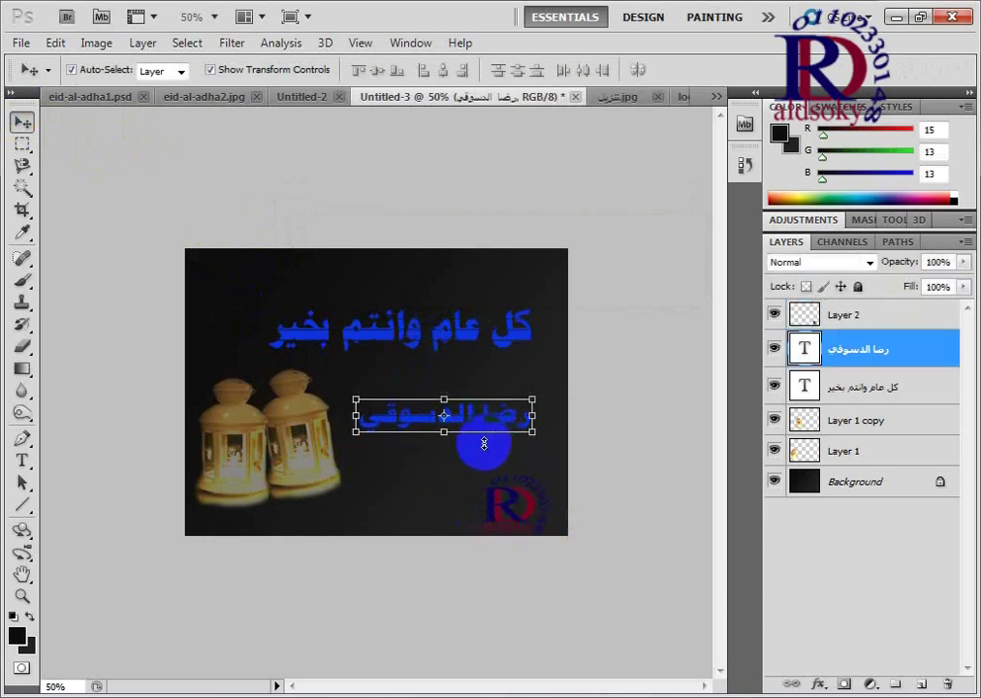
click(525, 377)
click(501, 413)
click(871, 349)
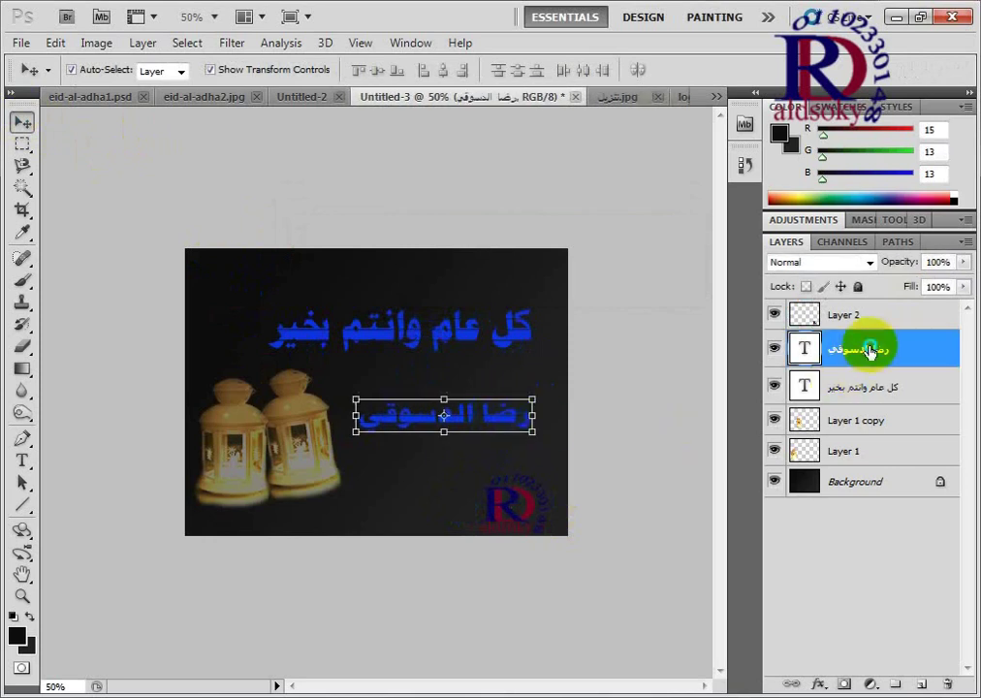
right_click(867, 351)
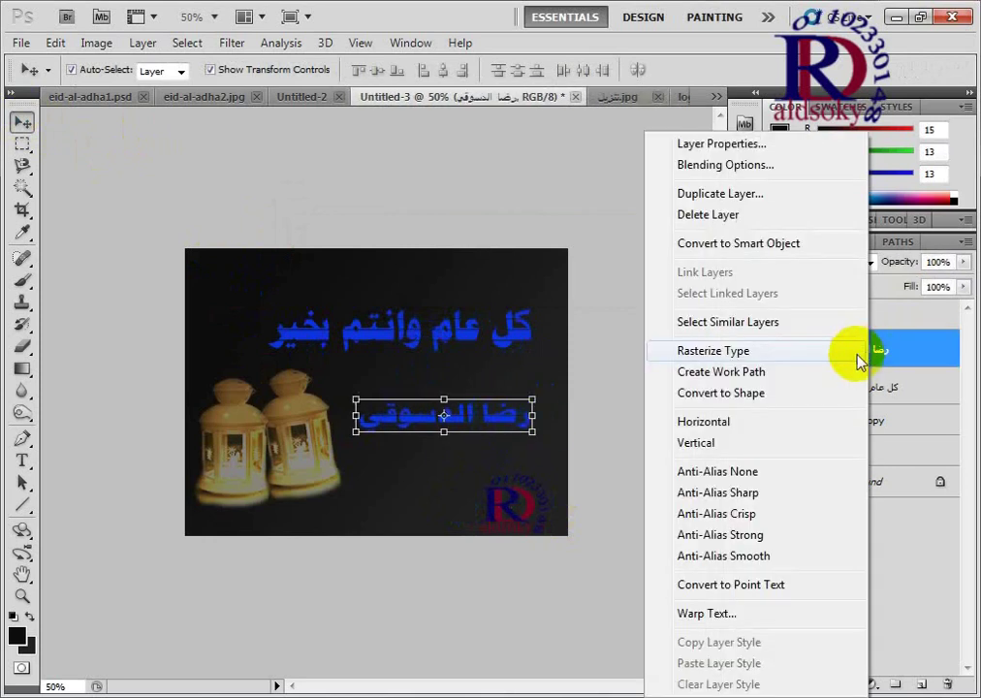
click(709, 167)
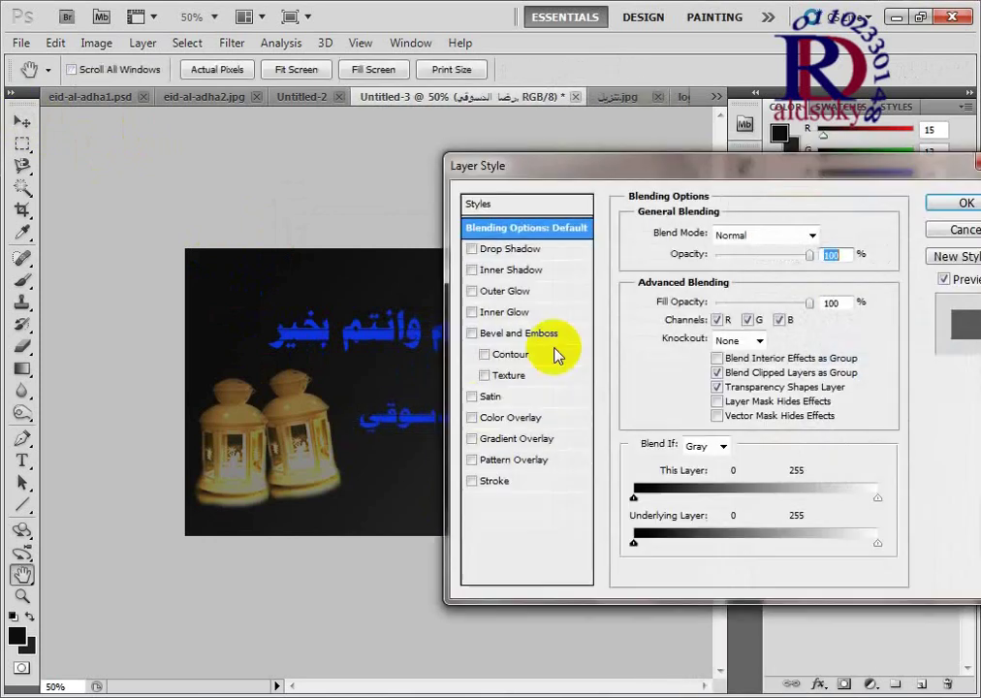
click(473, 249)
drag(545, 189, 663, 166)
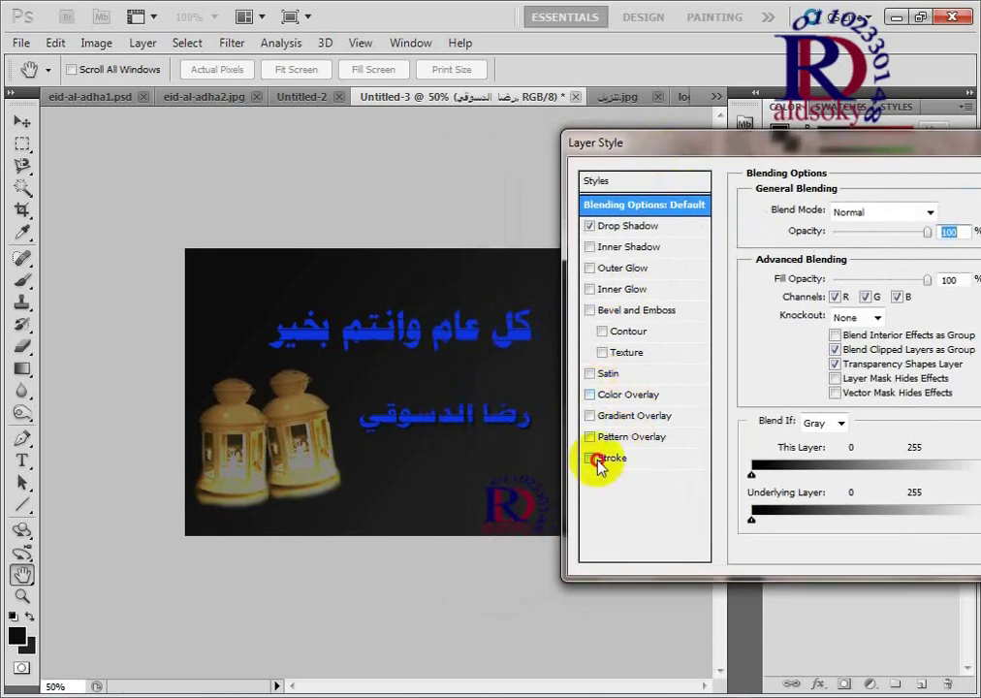
Step: Add a 3 px Stroke in near-white fef9f9 to the name text
click(591, 458)
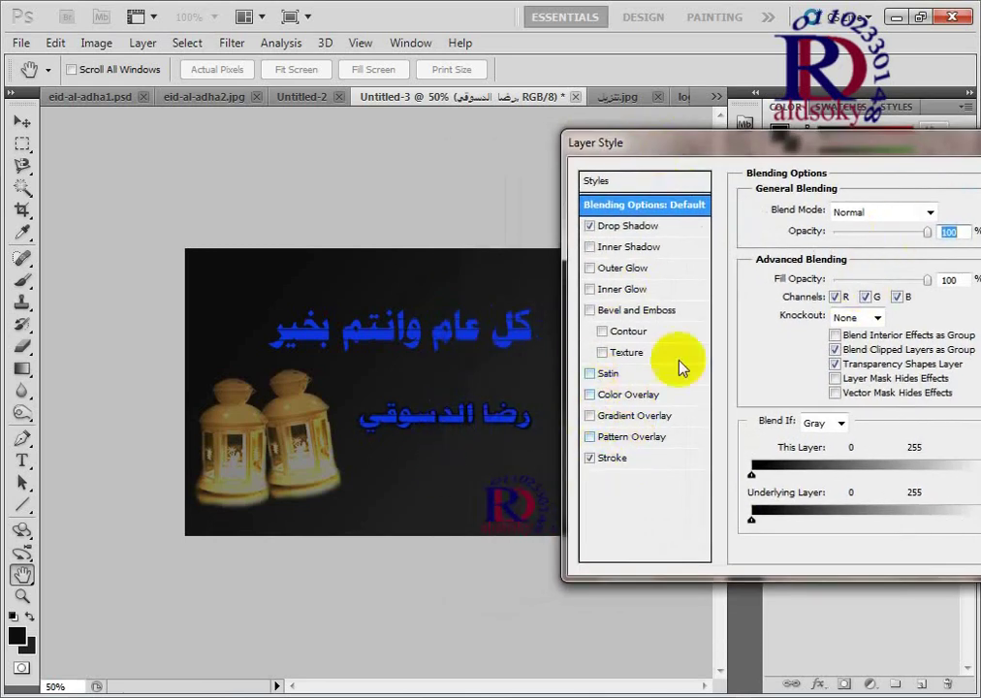
click(619, 458)
click(792, 335)
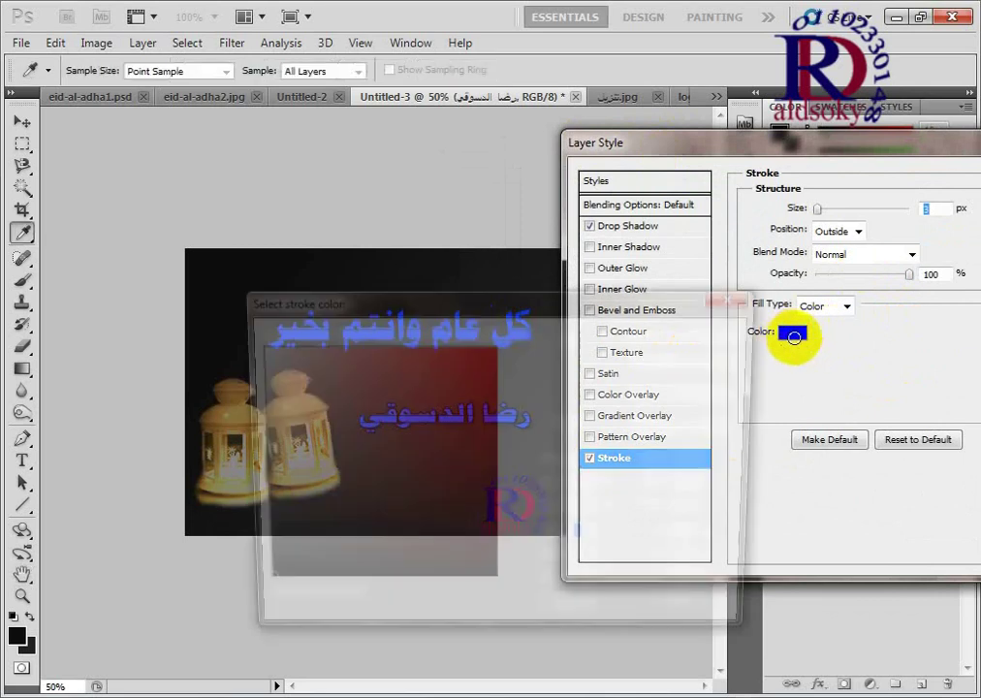
drag(436, 303, 814, 254)
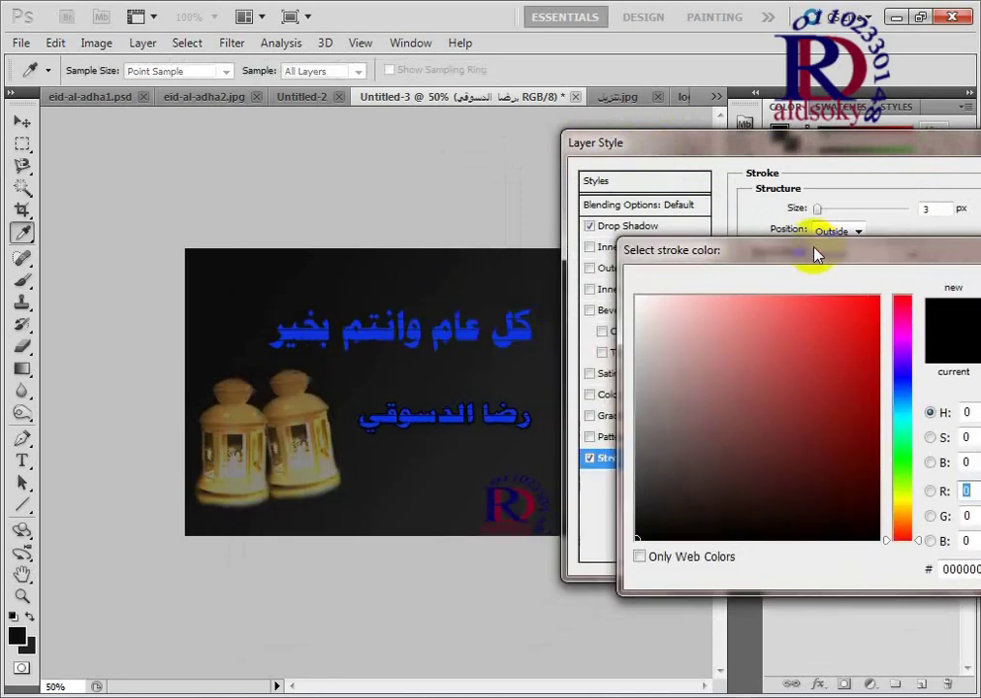
click(640, 297)
drag(652, 250, 510, 242)
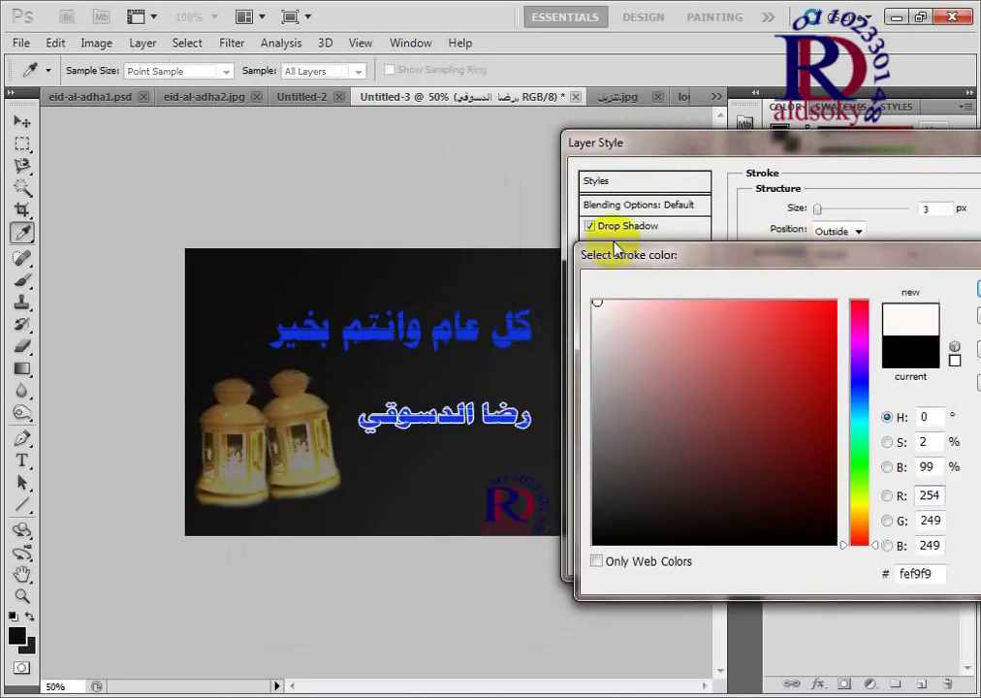
click(931, 279)
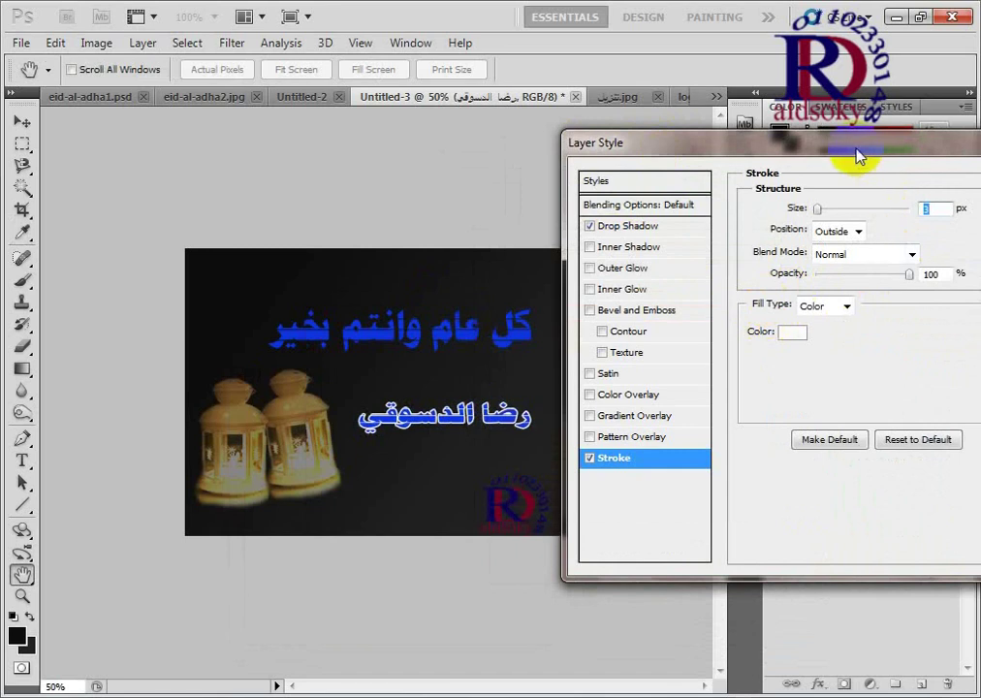
drag(858, 153, 735, 174)
click(939, 204)
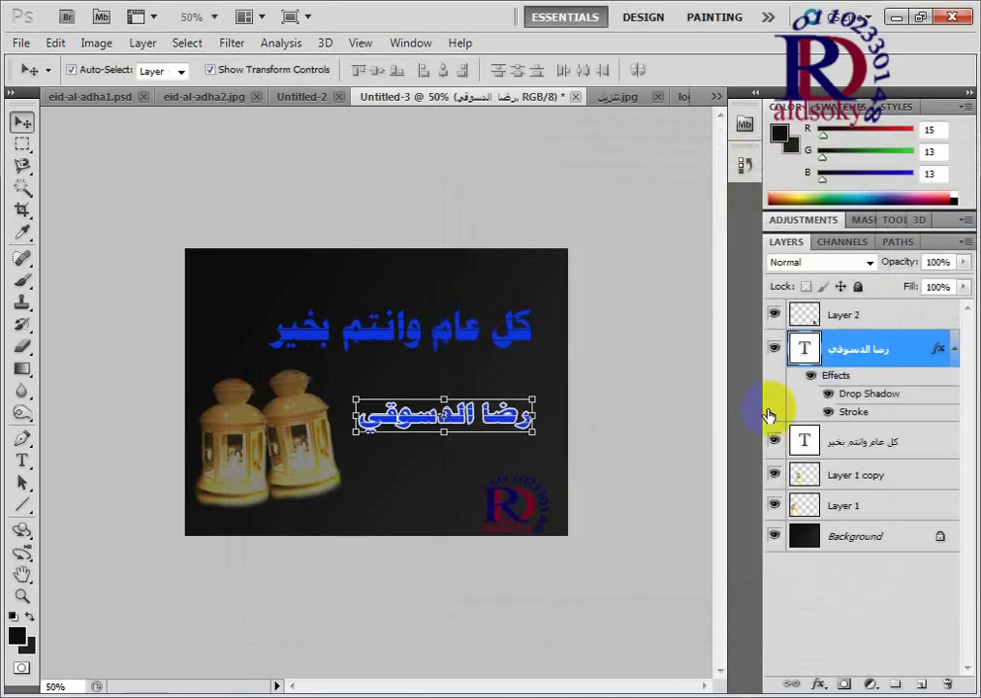
Step: Copy the name layer's style and paste it onto the greeting text layer
click(957, 356)
right_click(872, 347)
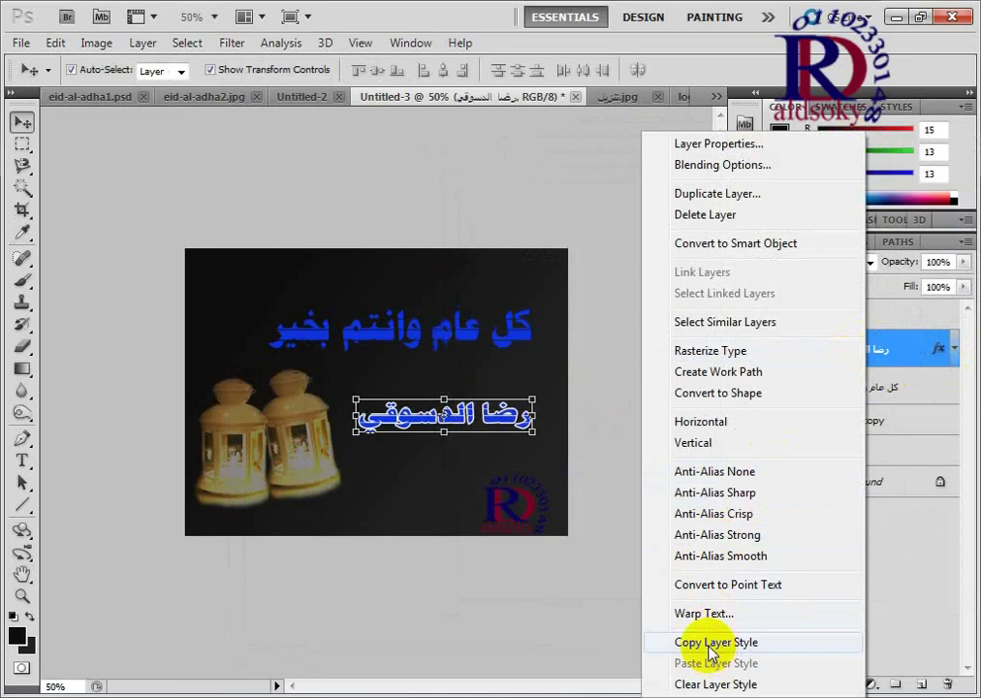
click(715, 643)
click(873, 390)
right_click(861, 384)
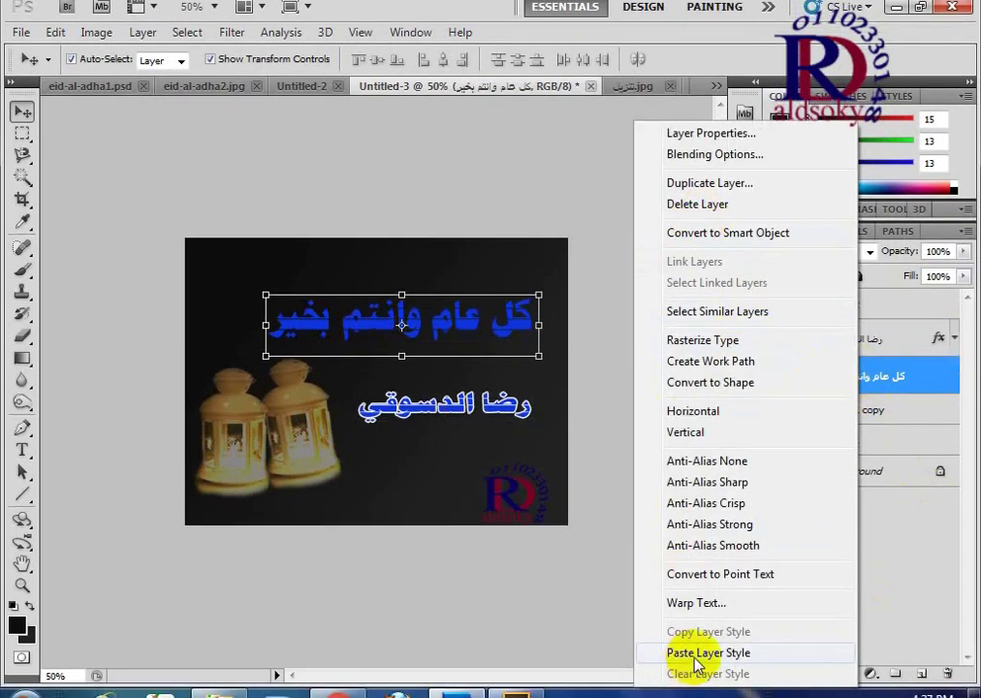
click(694, 654)
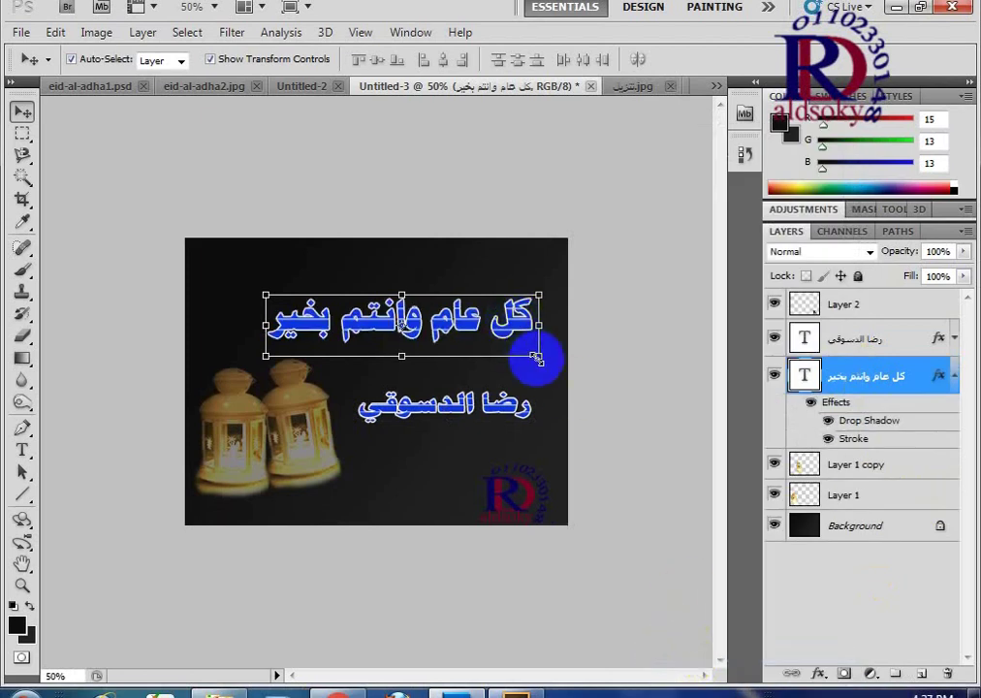
Step: Widen the greeting text slightly and raise the lanterns' fill to 85
drag(536, 359, 546, 358)
click(21, 112)
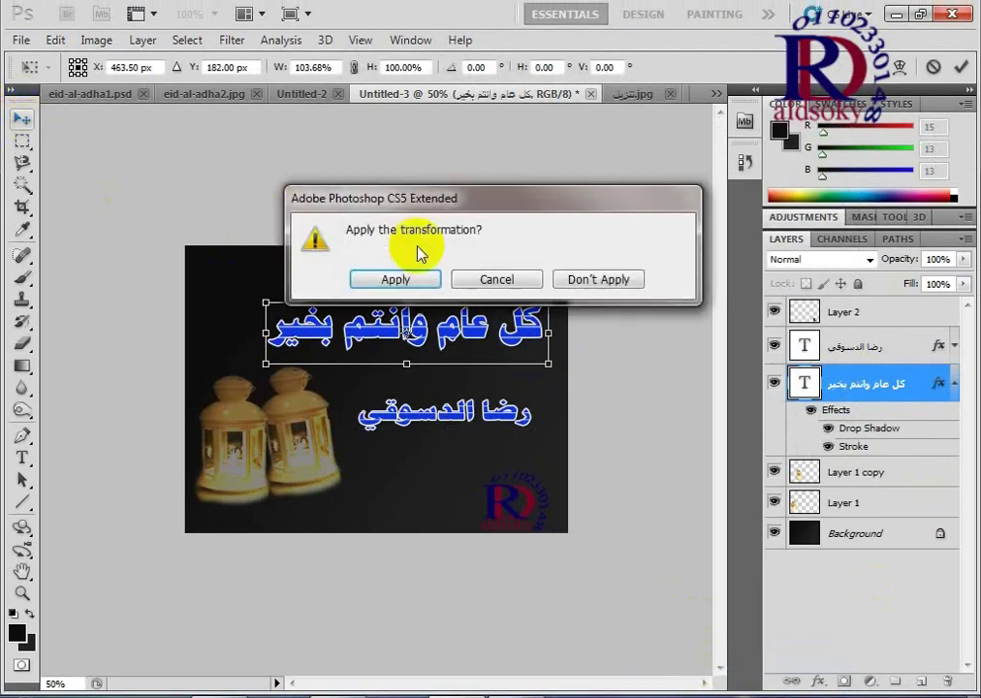
click(393, 279)
drag(350, 517, 206, 455)
text(85)
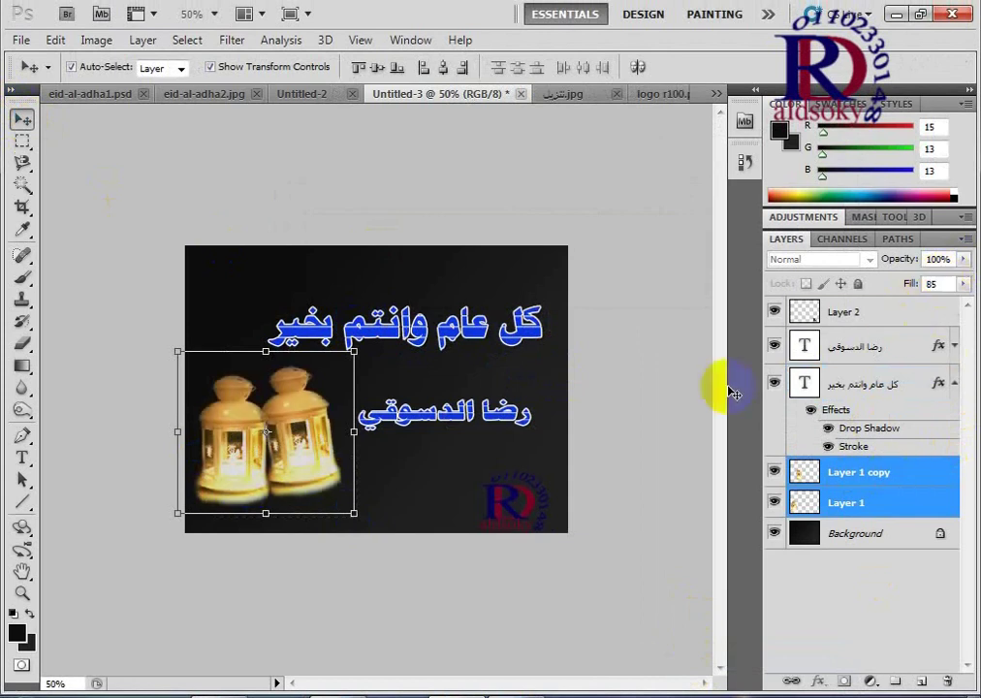
Step: Merge the two lantern layers into a single layer
click(423, 469)
click(268, 380)
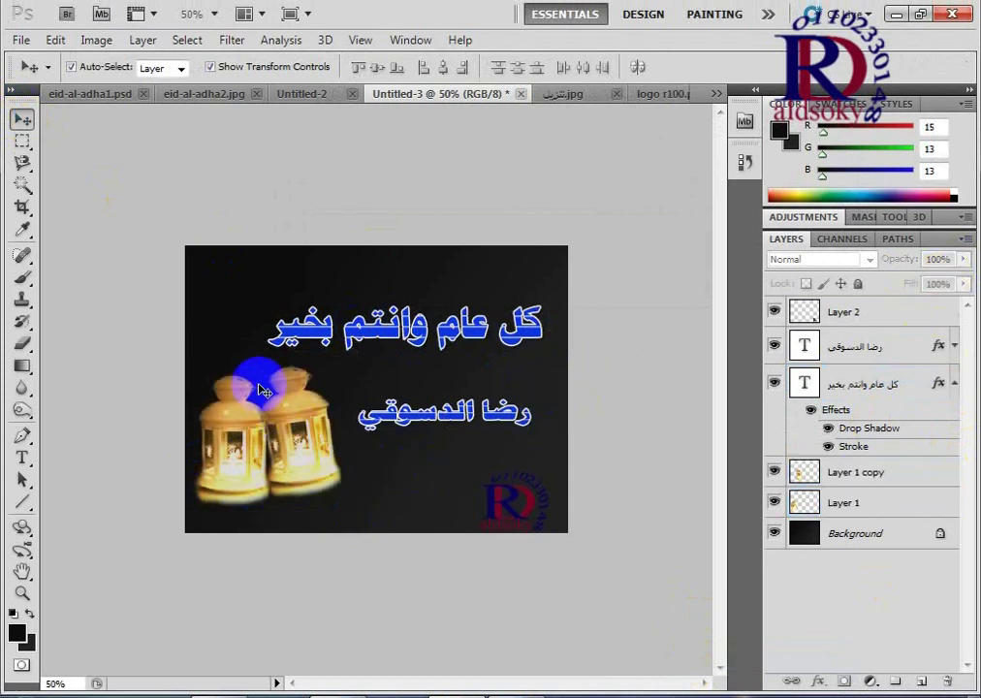
click(345, 407)
click(369, 423)
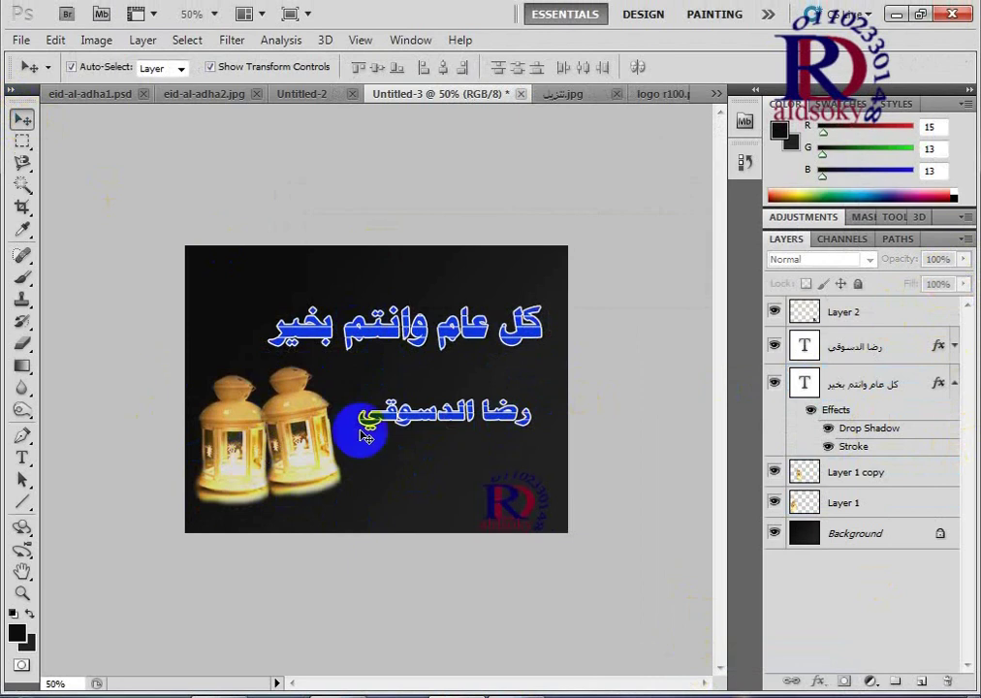
click(242, 415)
click(314, 447)
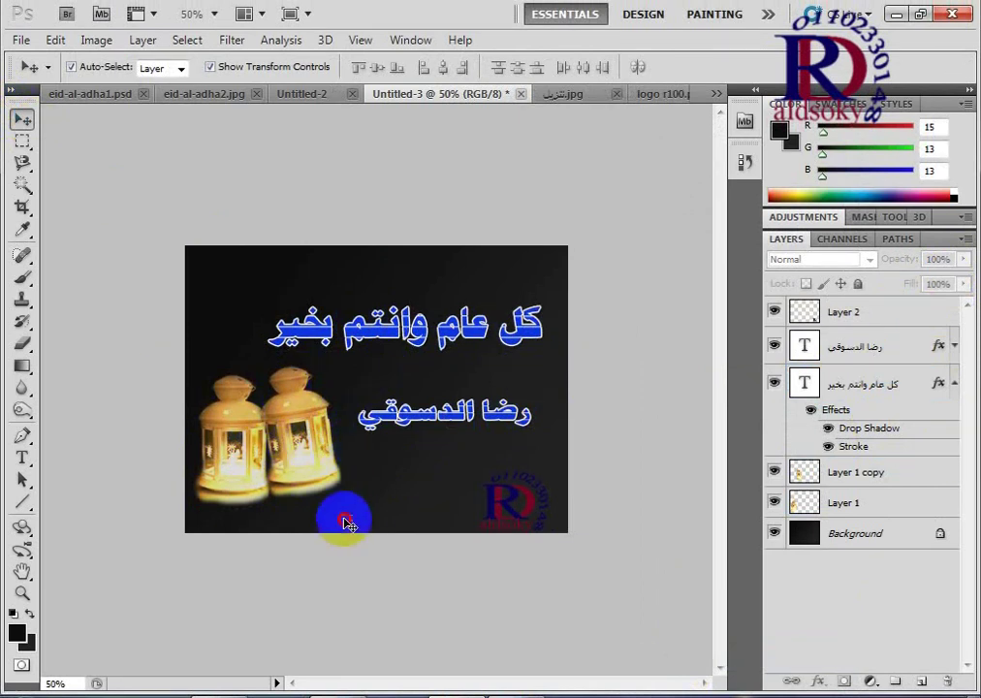
drag(340, 518, 212, 388)
right_click(918, 487)
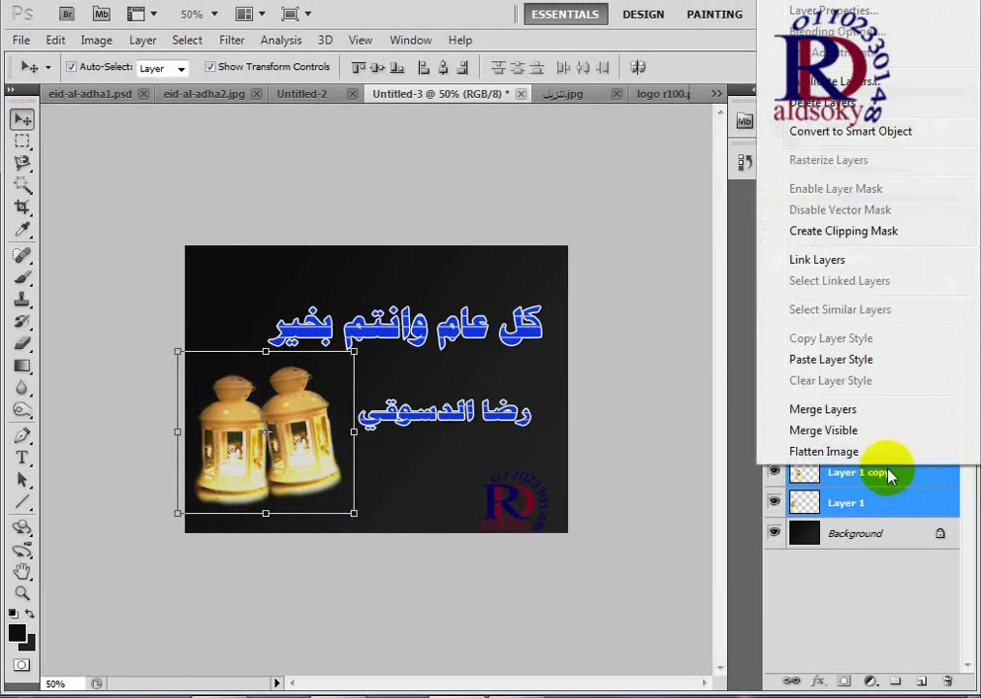
click(822, 409)
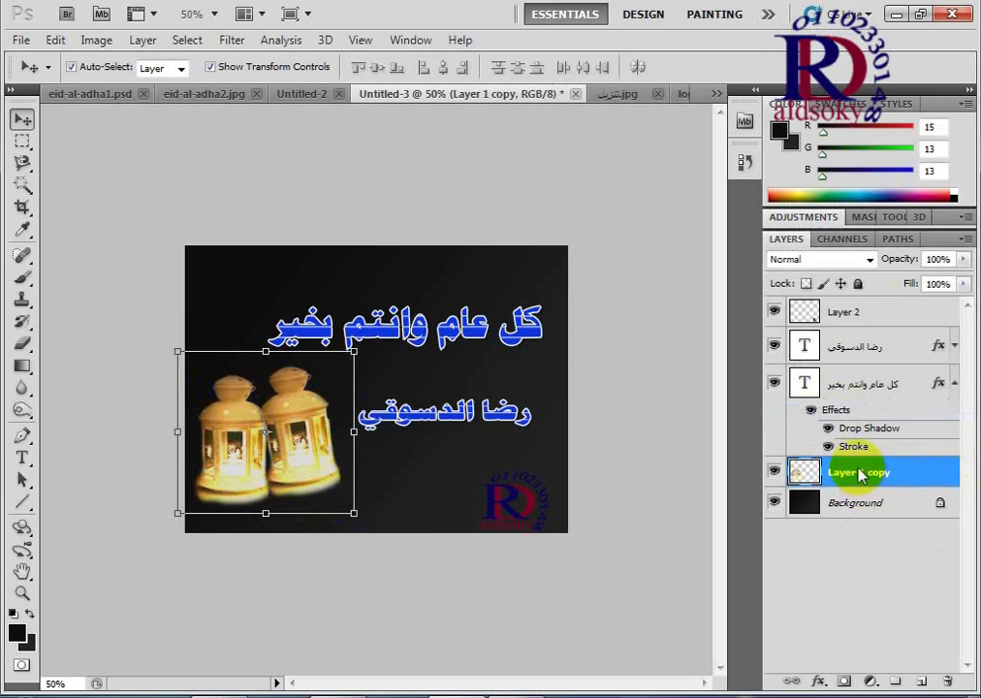
Step: Add a drop shadow to the lanterns with distance 45, spread 21 and size 59
right_click(861, 474)
click(834, 36)
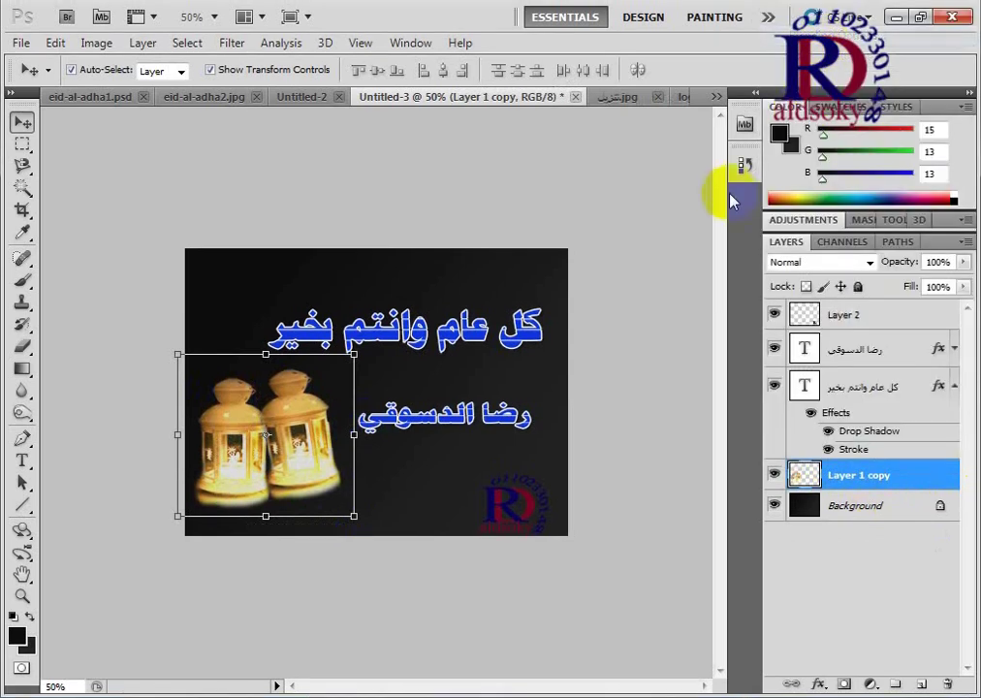
click(487, 249)
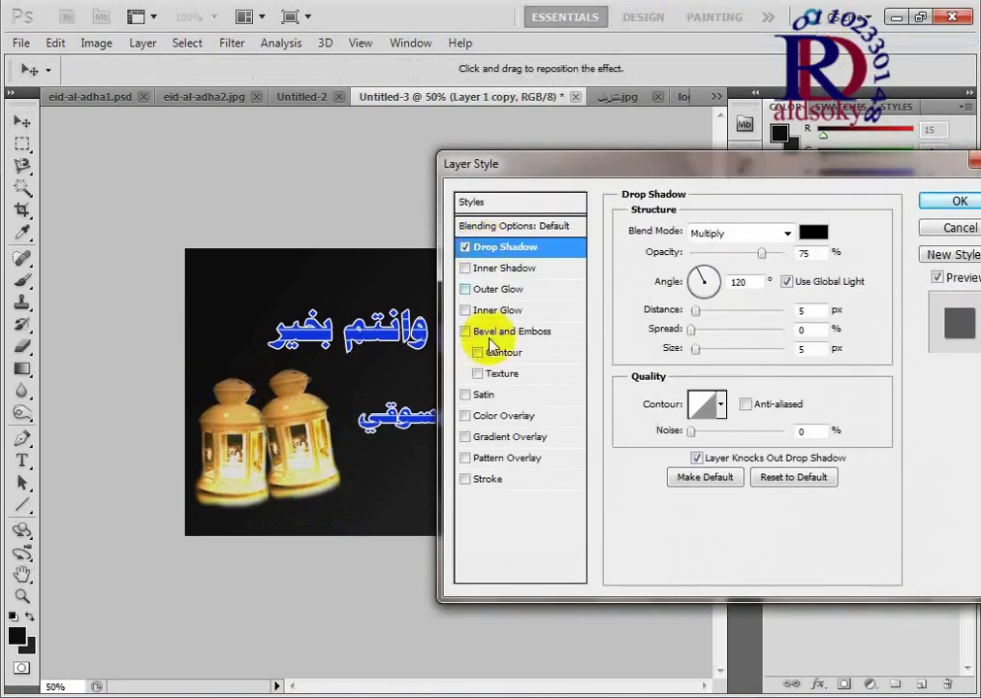
click(486, 480)
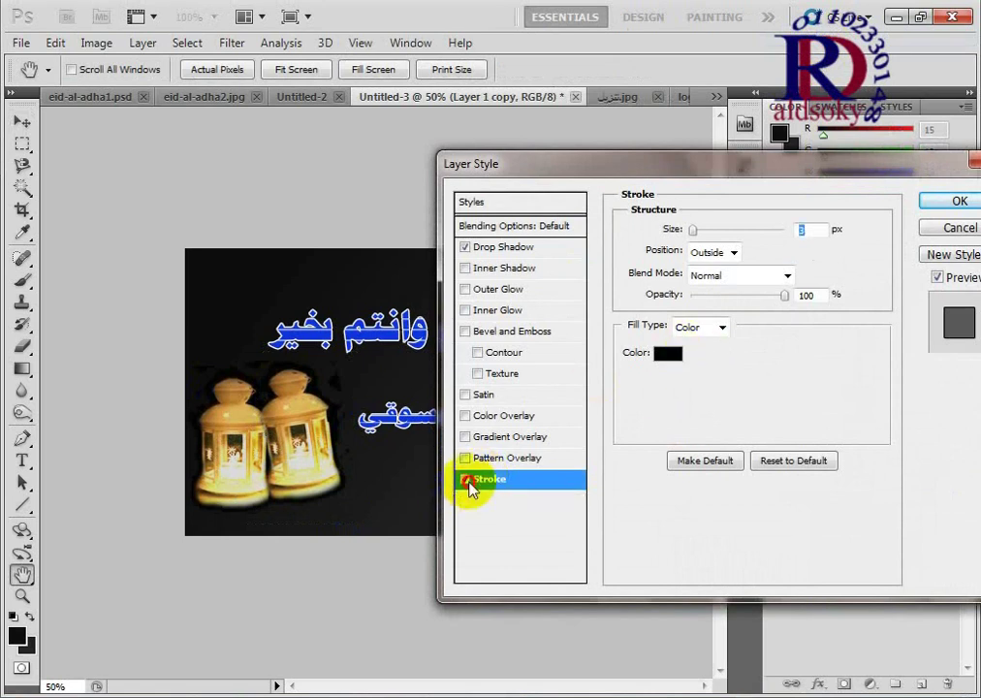
click(465, 479)
click(499, 251)
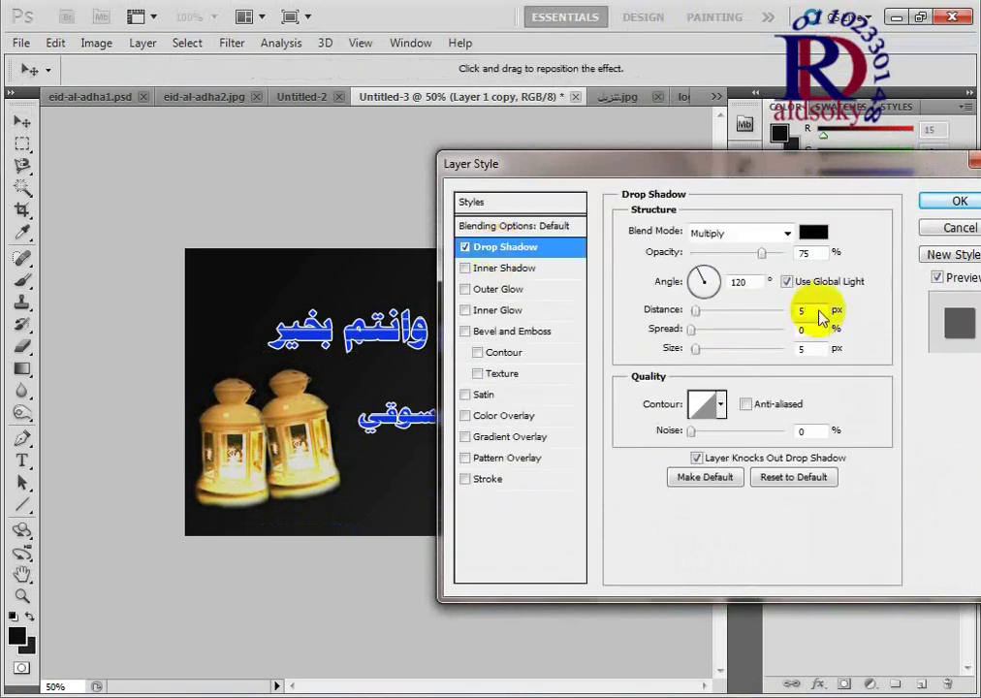
mouse_move(712, 333)
mouse_down()
mouse_move(777, 332)
mouse_move(681, 333)
mouse_move(729, 350)
mouse_move(778, 350)
mouse_move(711, 351)
mouse_up()
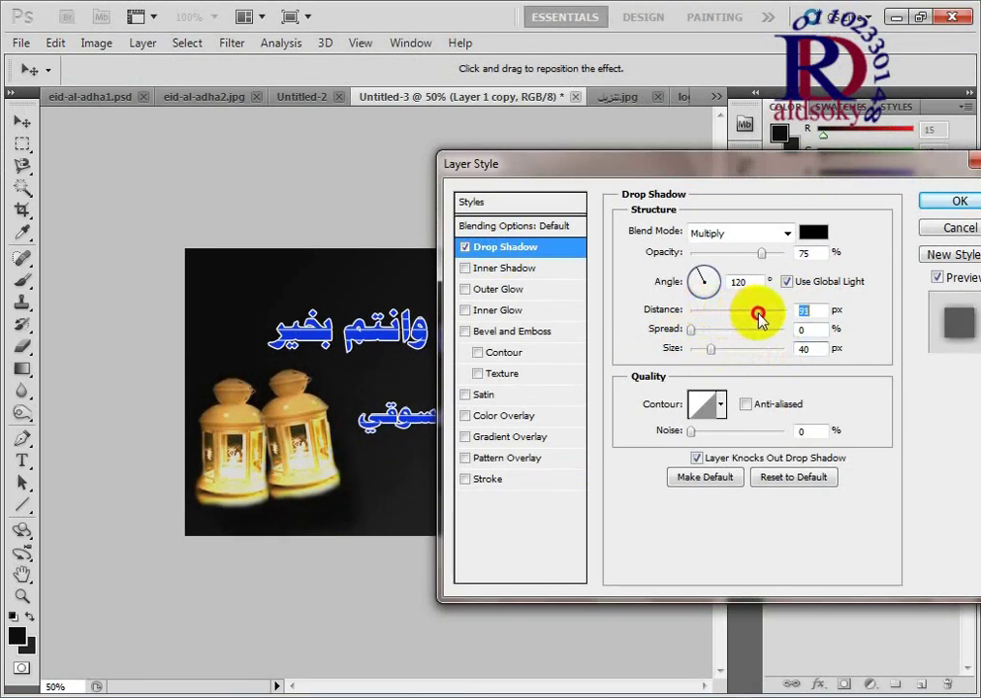
mouse_move(765, 313)
mouse_down()
mouse_move(735, 312)
mouse_move(717, 332)
mouse_up()
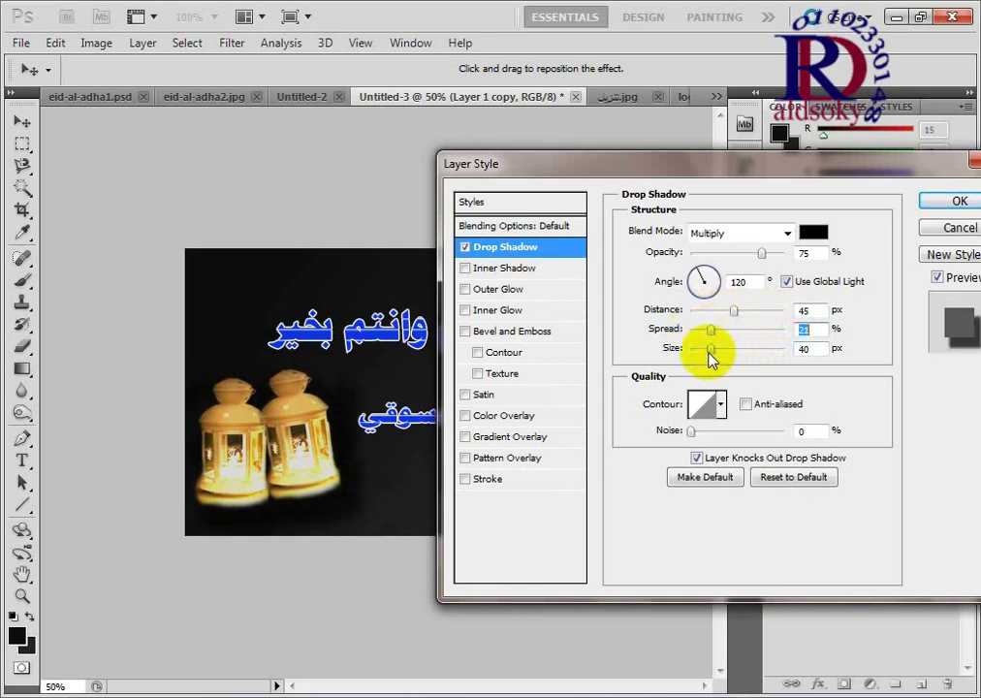
drag(709, 352, 734, 354)
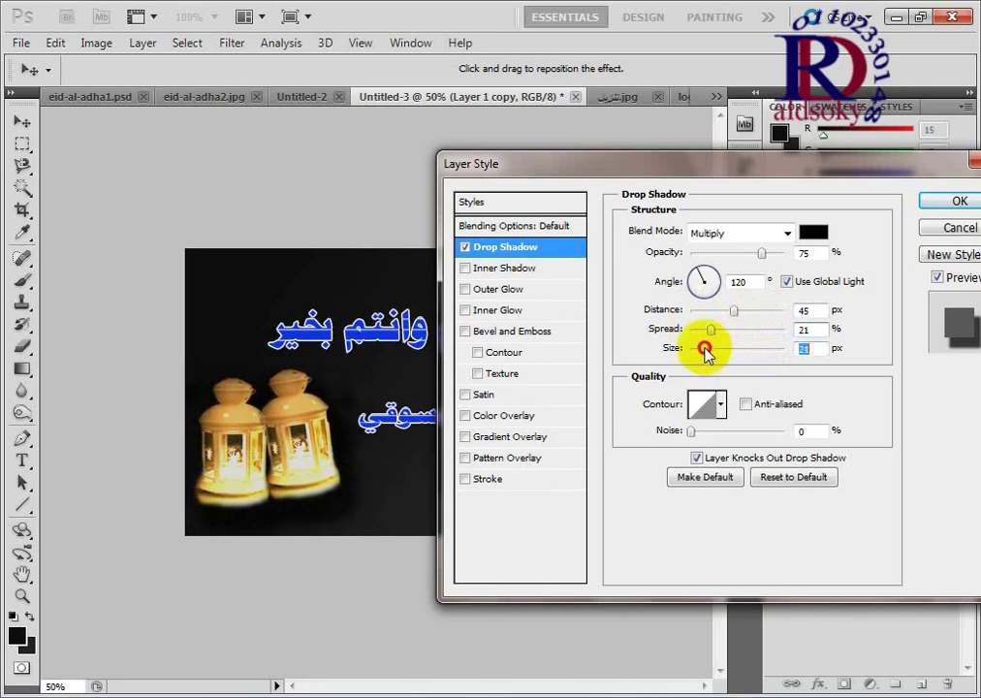
Step: Make the lantern shadow purple with noise 65 and apply it
click(814, 231)
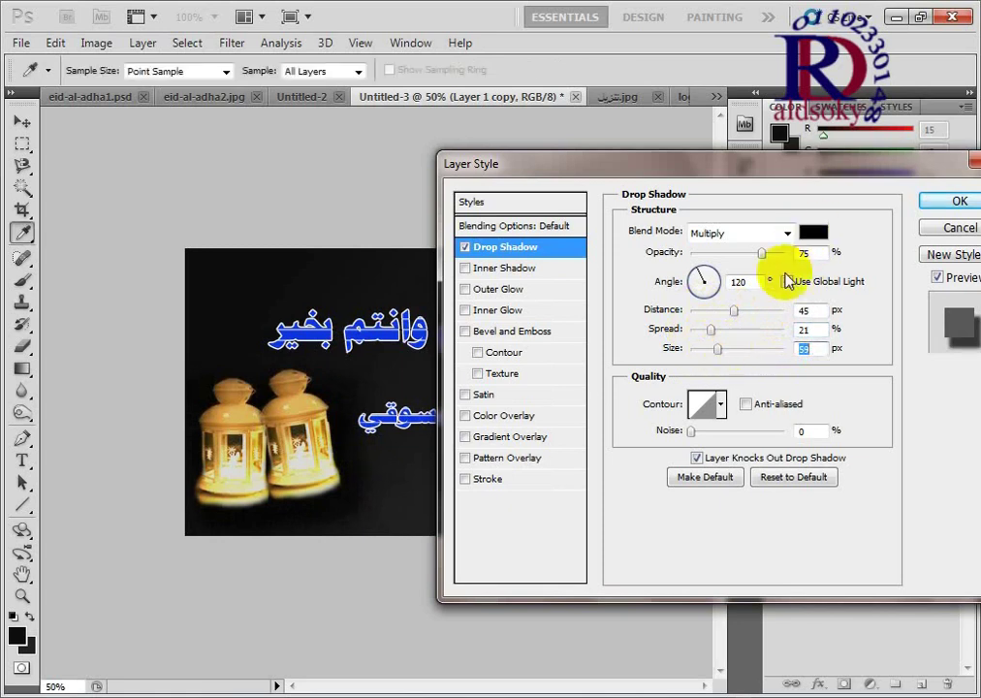
click(514, 299)
mouse_move(514, 299)
mouse_down()
mouse_move(505, 297)
mouse_move(724, 298)
mouse_up()
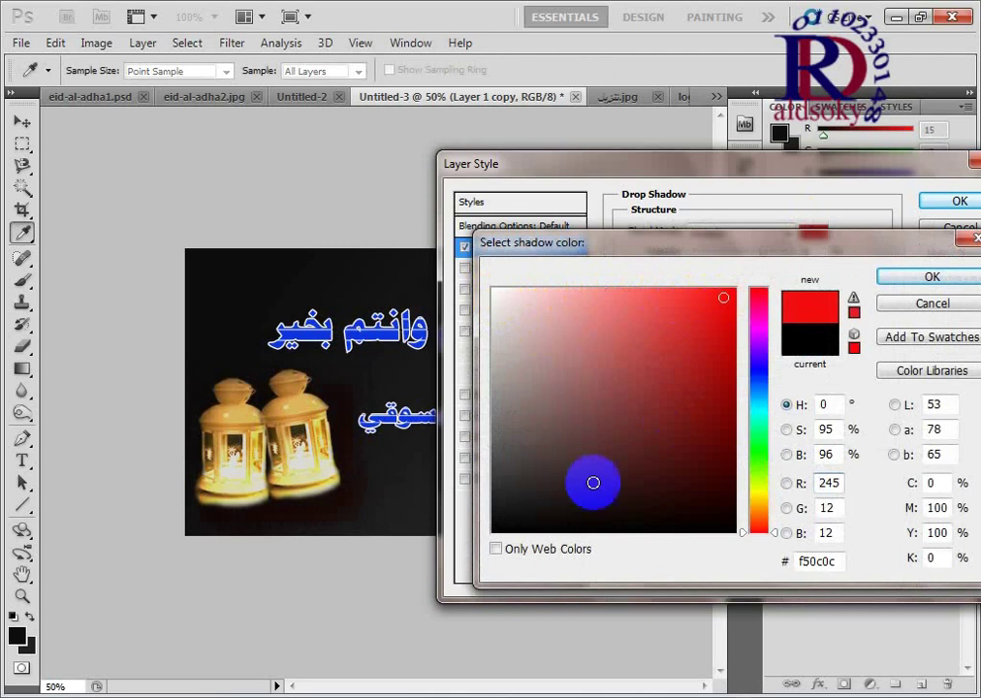
click(492, 523)
click(709, 413)
click(757, 460)
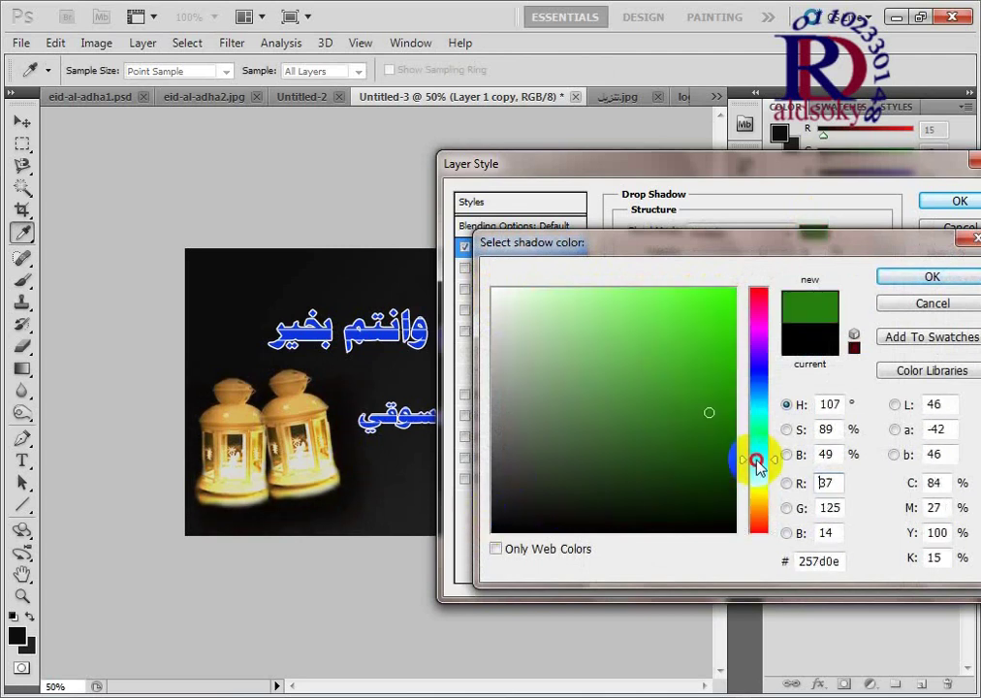
mouse_move(757, 460)
mouse_down()
mouse_move(707, 343)
mouse_move(671, 303)
mouse_up()
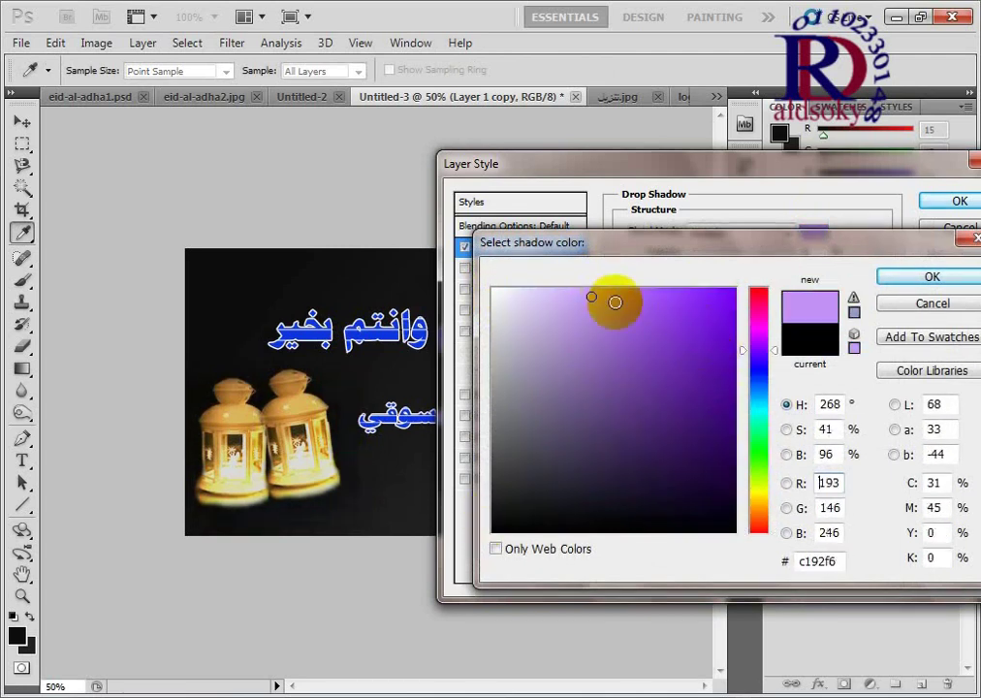
click(897, 277)
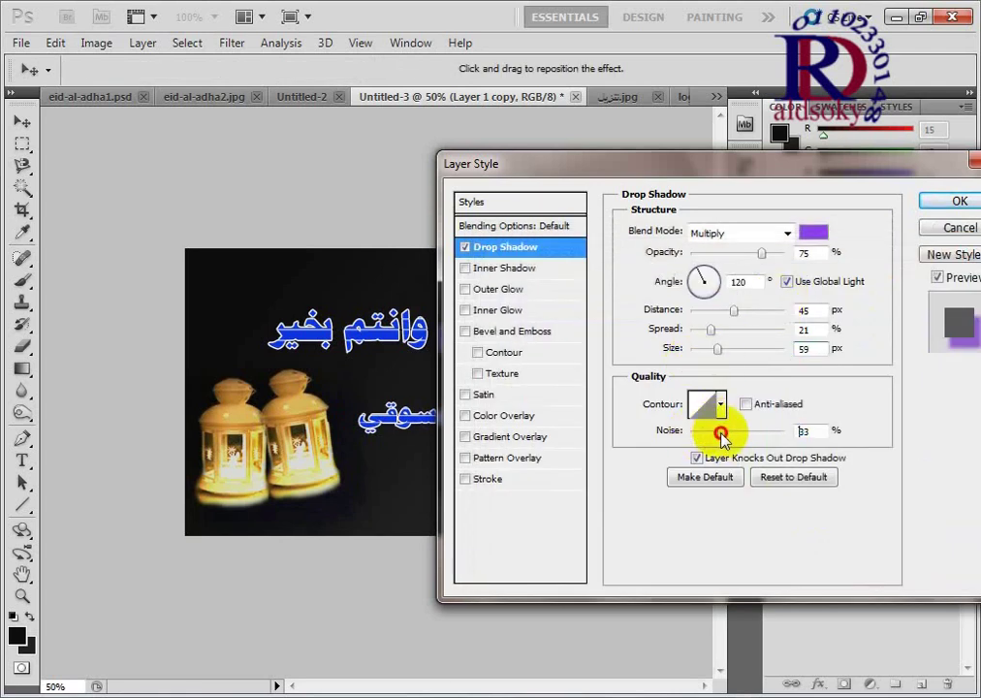
drag(721, 435, 757, 433)
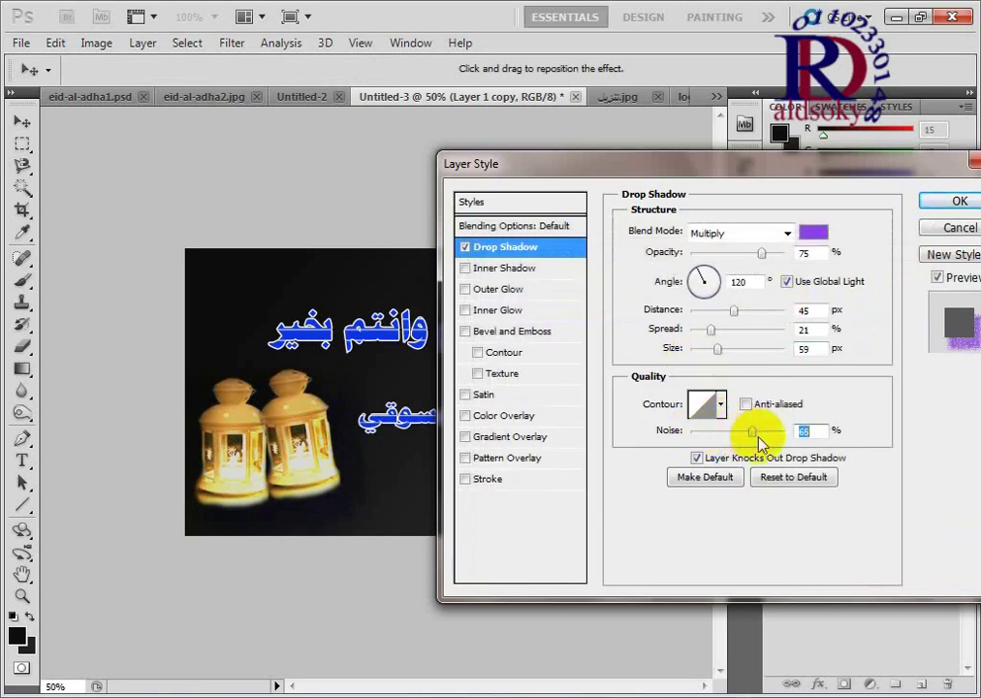
click(955, 201)
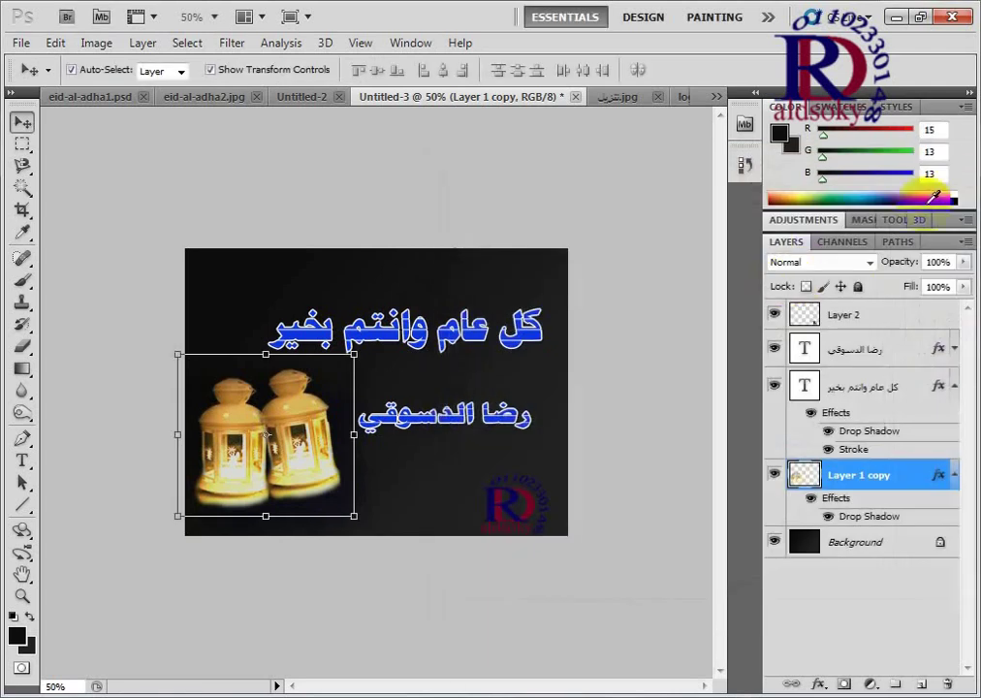
Step: Move the greeting and name text lines higher on the card
click(426, 358)
click(291, 390)
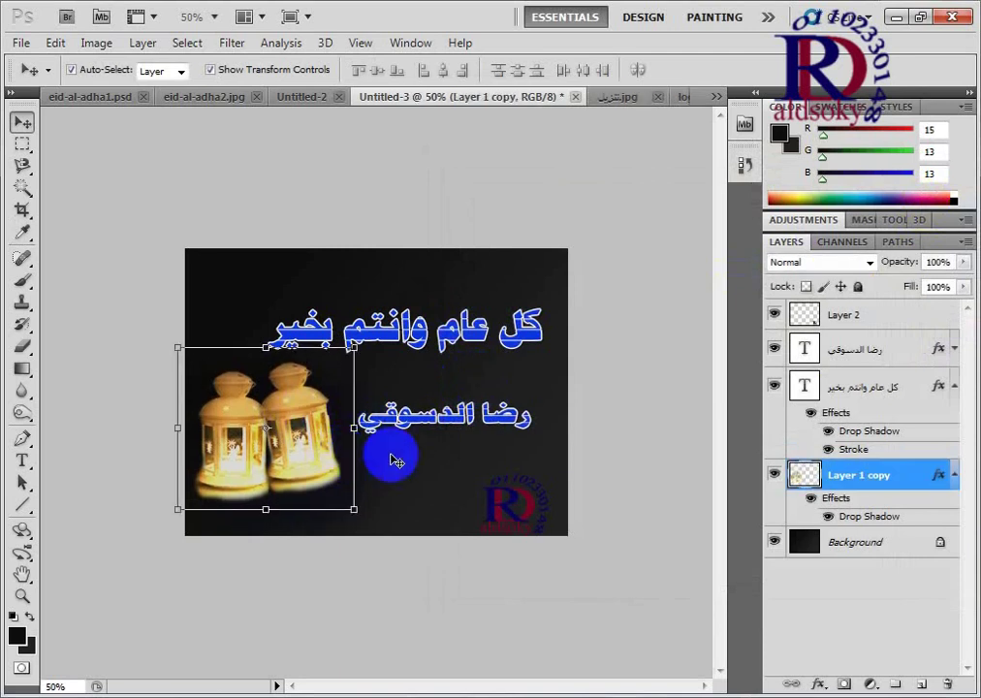
click(451, 473)
drag(449, 332, 457, 291)
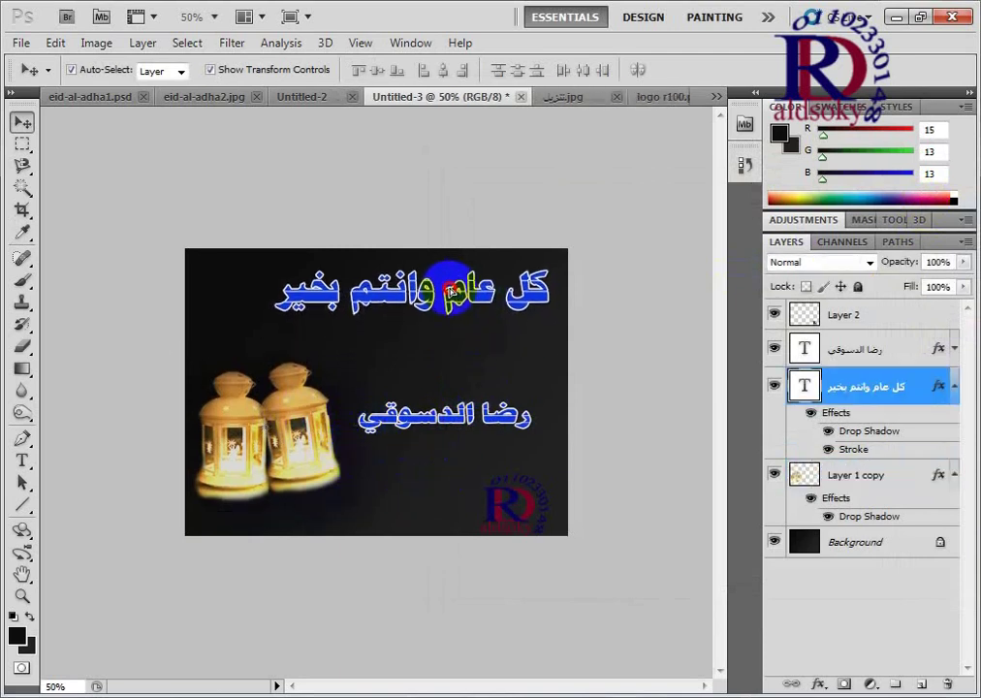
drag(459, 417, 456, 376)
Step: Zoom in and out to check the card and its logo layer
click(438, 446)
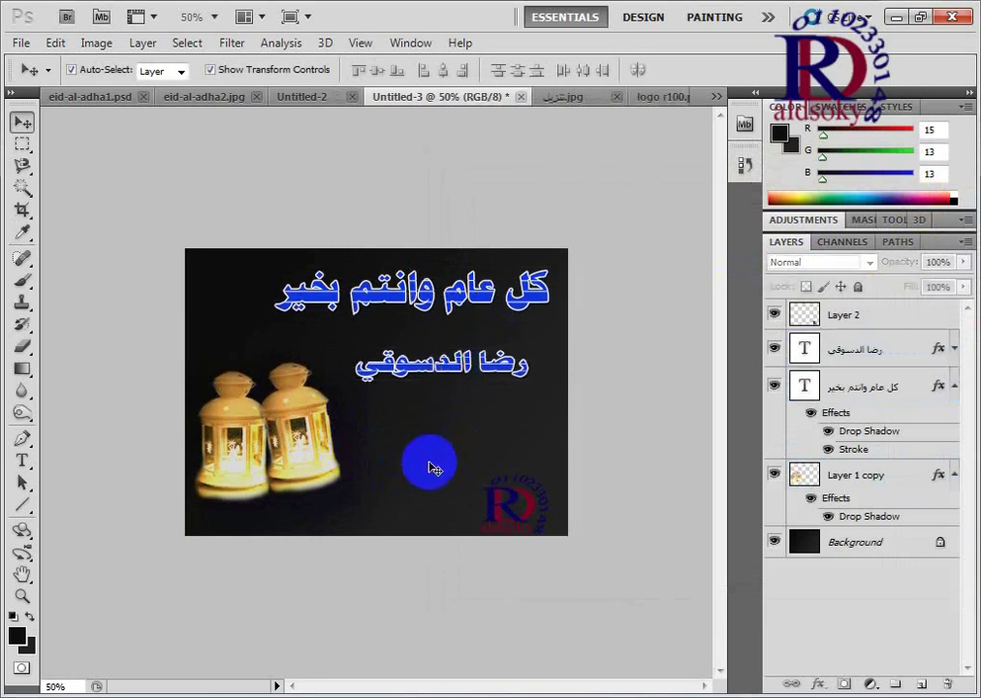
key(ctrl+plus)
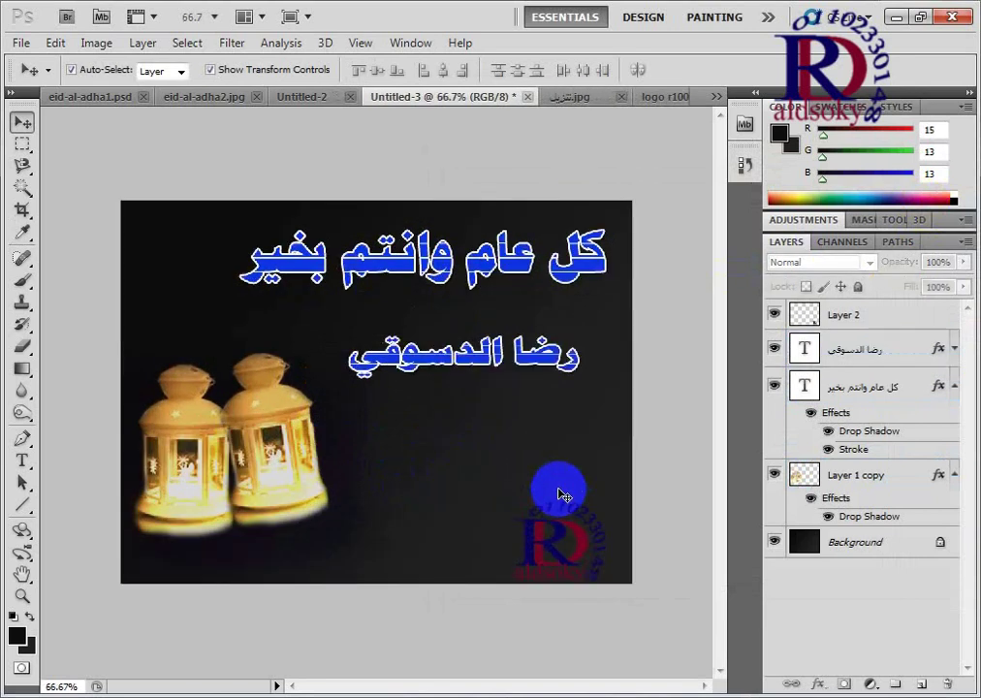
key(ctrl+minus)
click(503, 496)
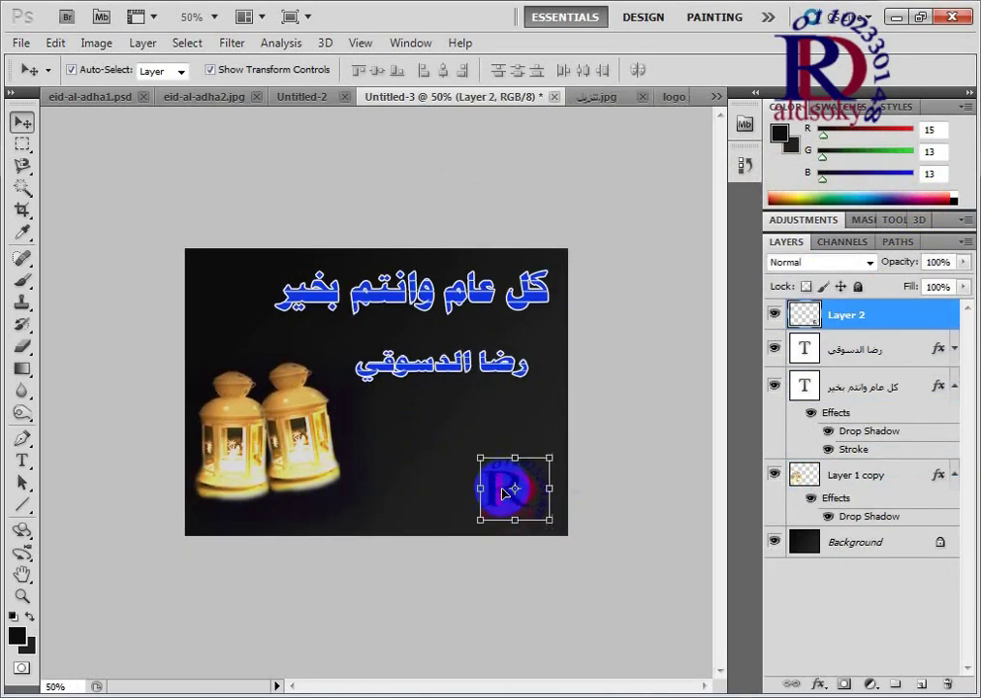
click(437, 452)
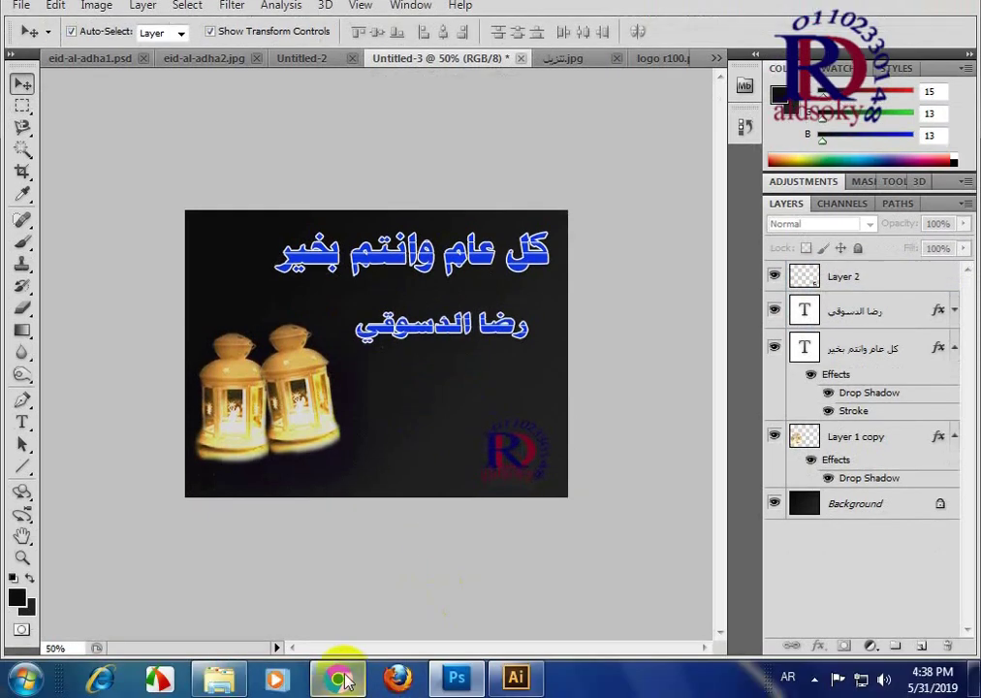
Step: Check the golden calligraphy image in Chrome, then nudge the name text up under the greeting
click(339, 677)
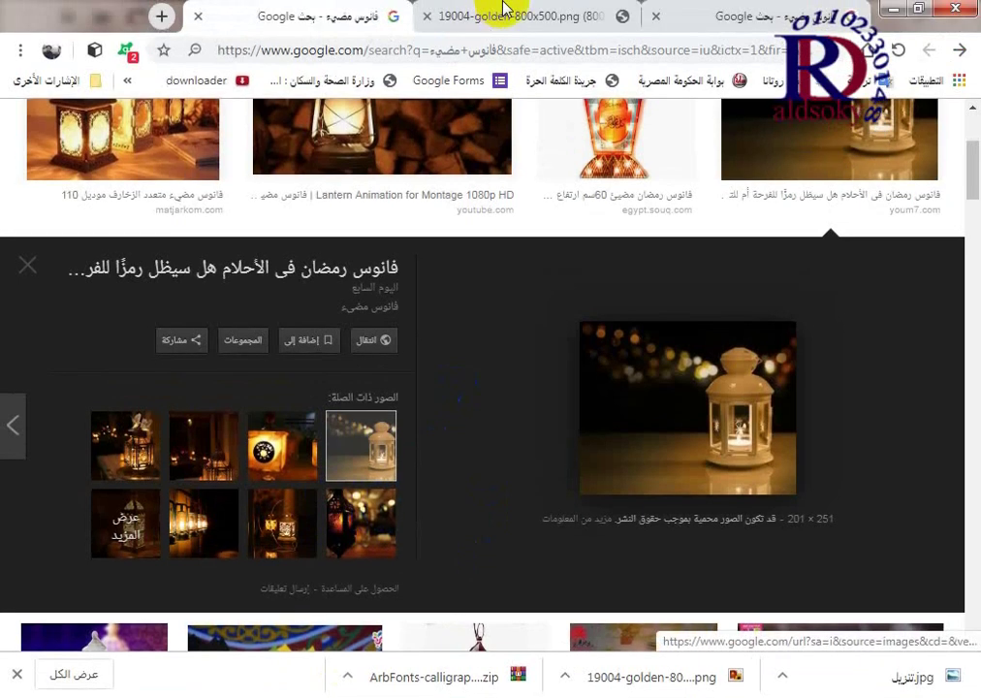
click(503, 13)
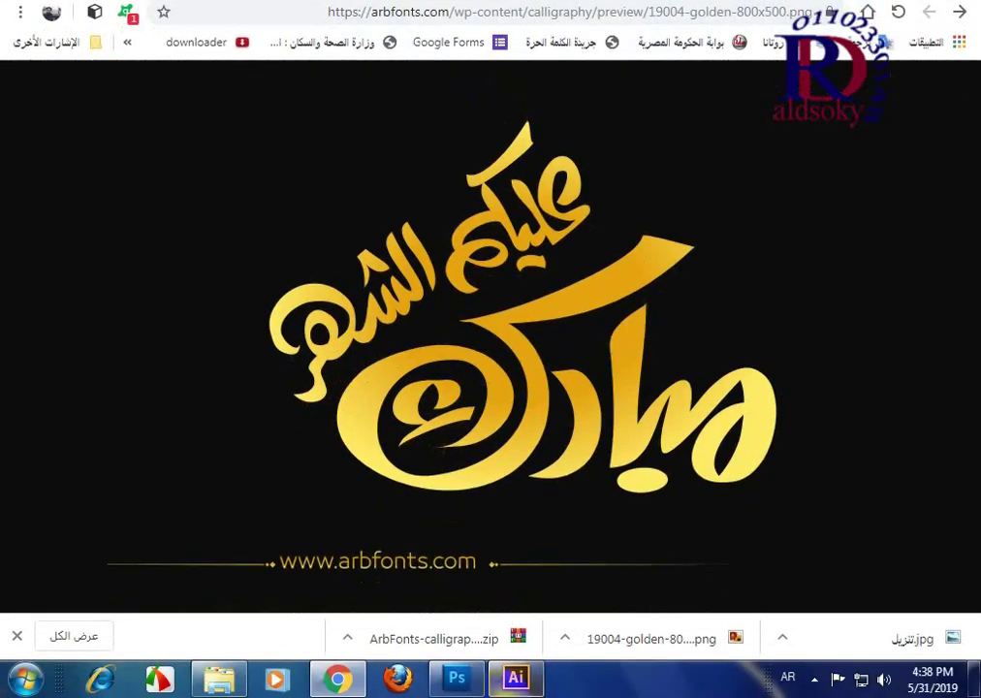
click(515, 678)
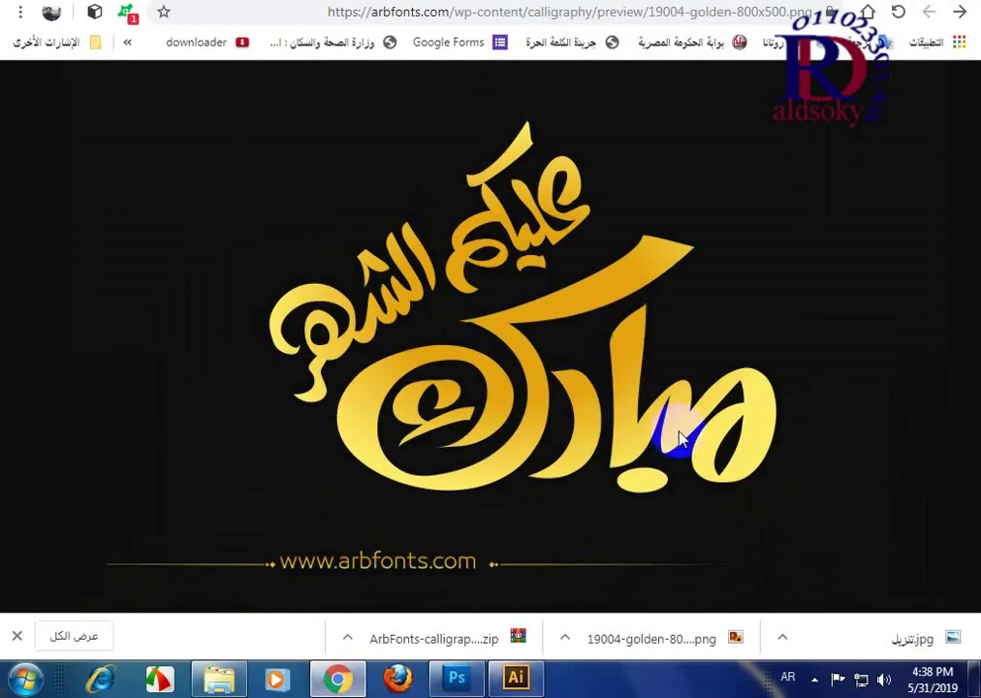
click(453, 688)
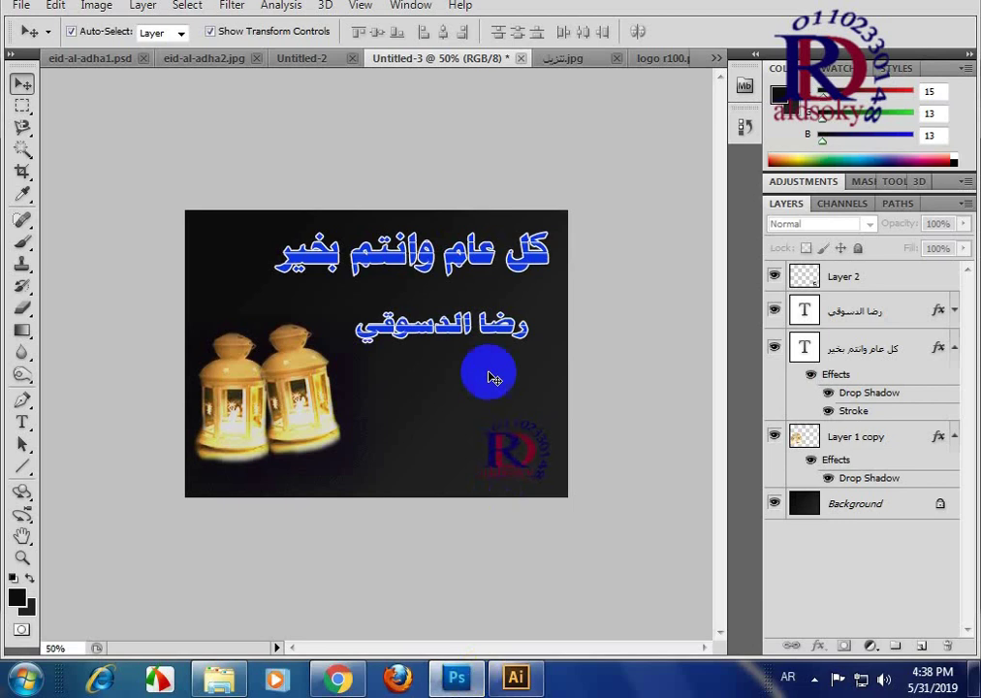
drag(482, 323, 468, 301)
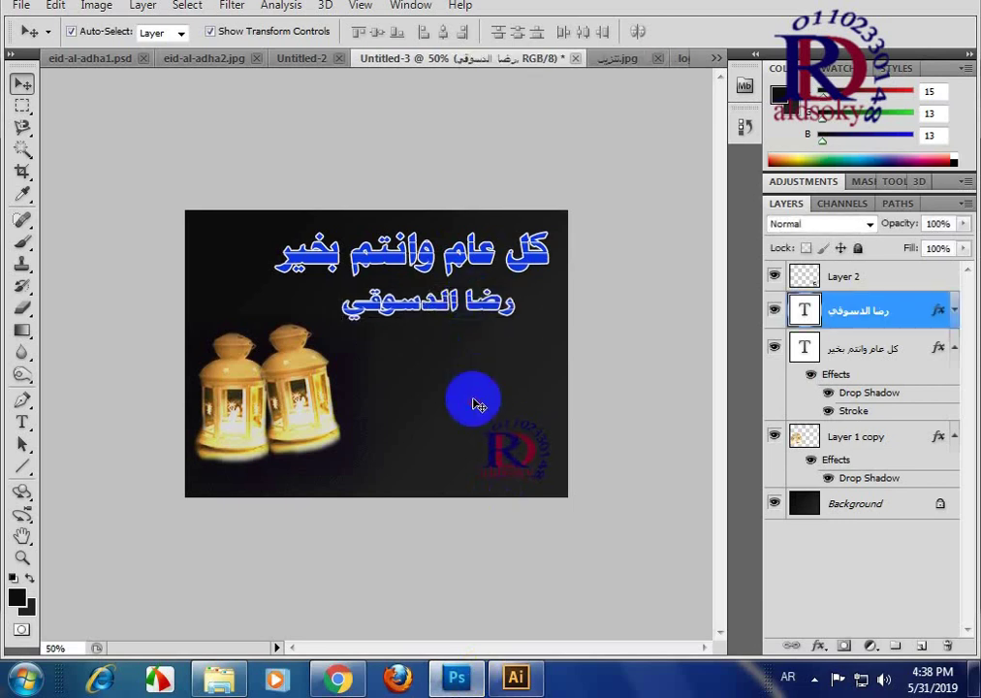
click(221, 679)
Step: Go up to the parent folder and scroll to find the 19004-golden-800x500 image
key(BackSpace)
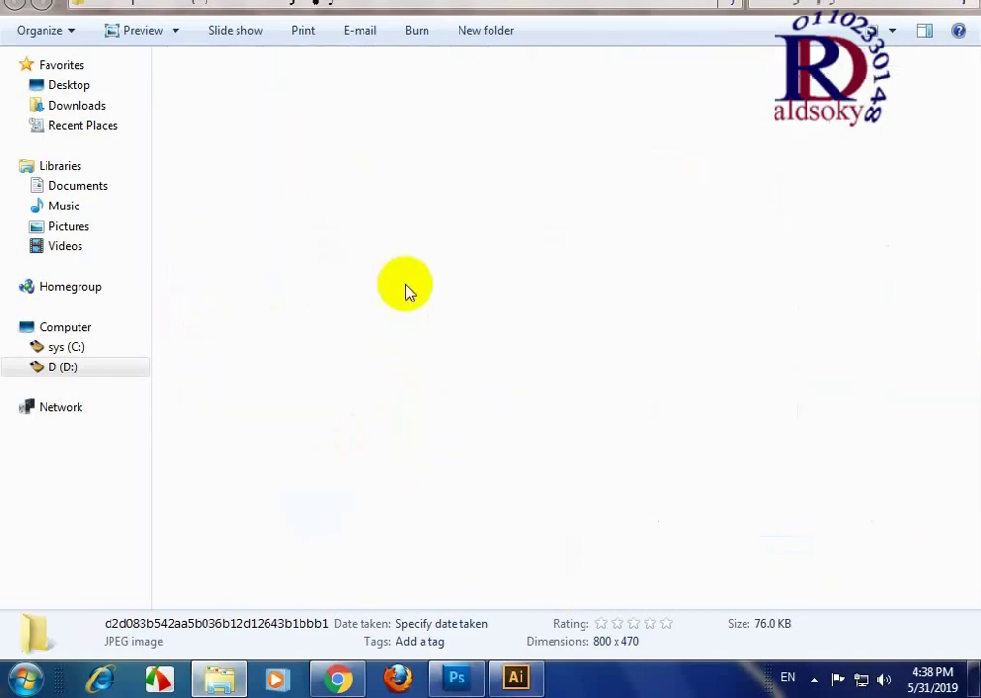
scroll(426, 320, down, 10)
scroll(422, 310, down, 2)
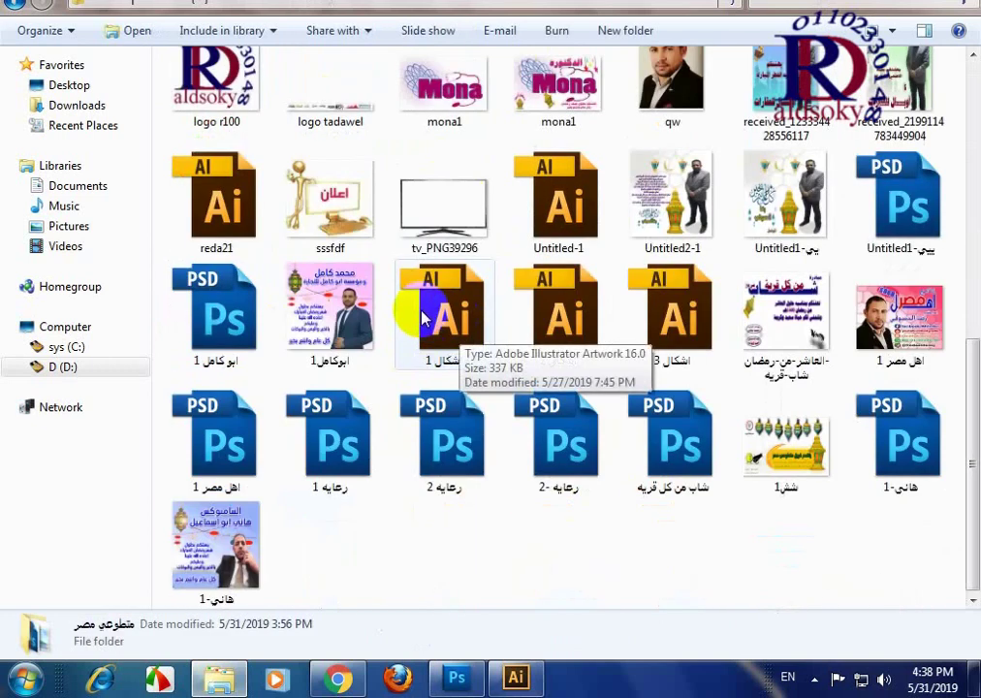
scroll(678, 350, up, 3)
scroll(785, 349, up, 3)
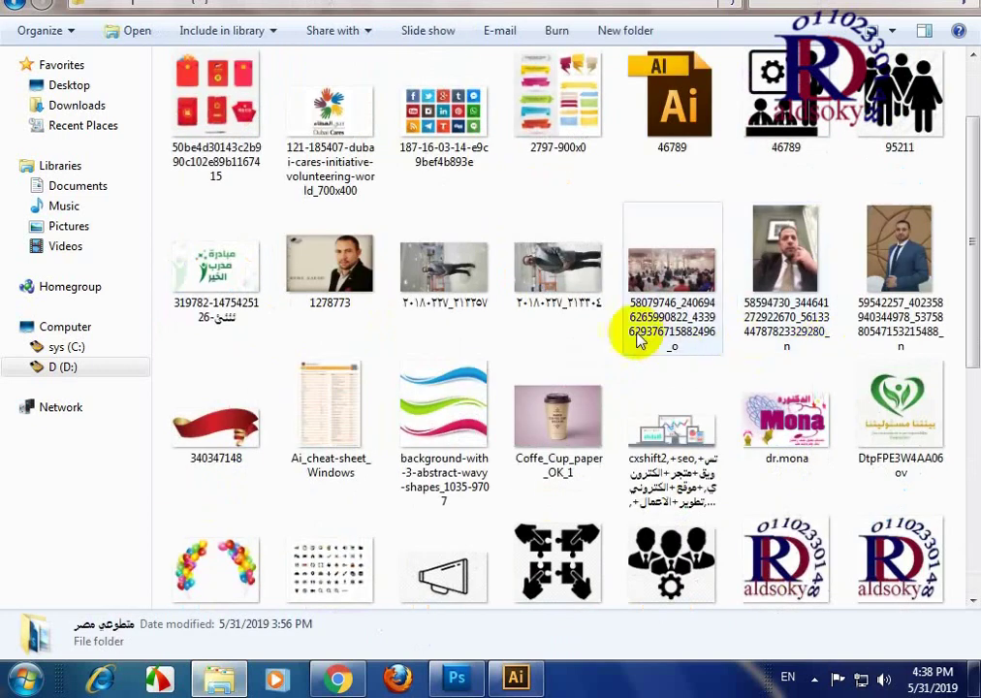
scroll(475, 305, up, 2)
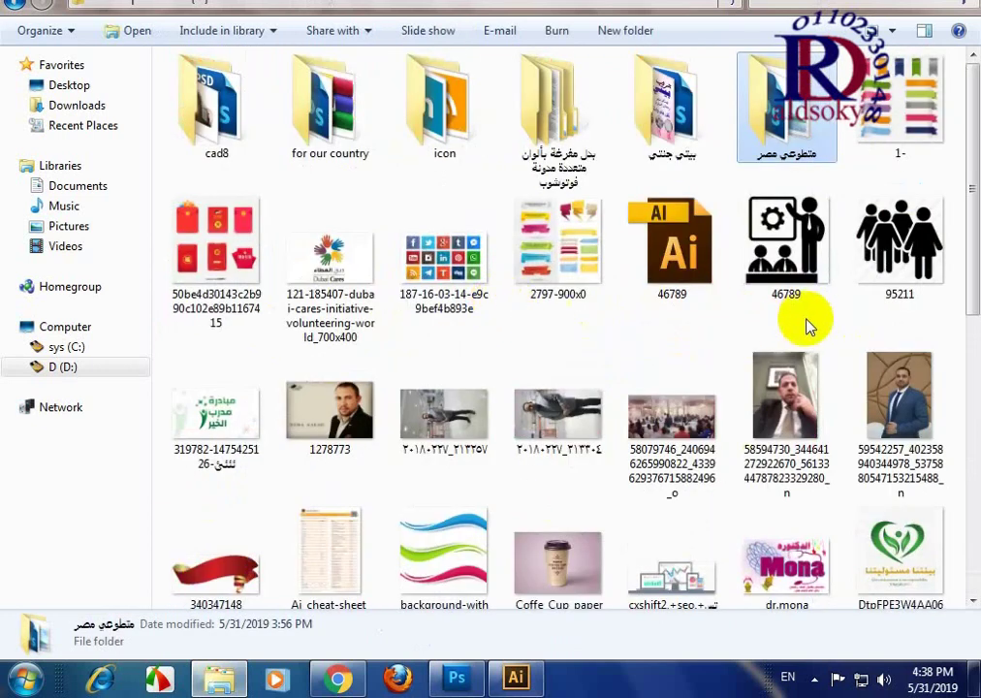
scroll(809, 325, down, 3)
scroll(816, 194, up, 3)
scroll(536, 340, down, 10)
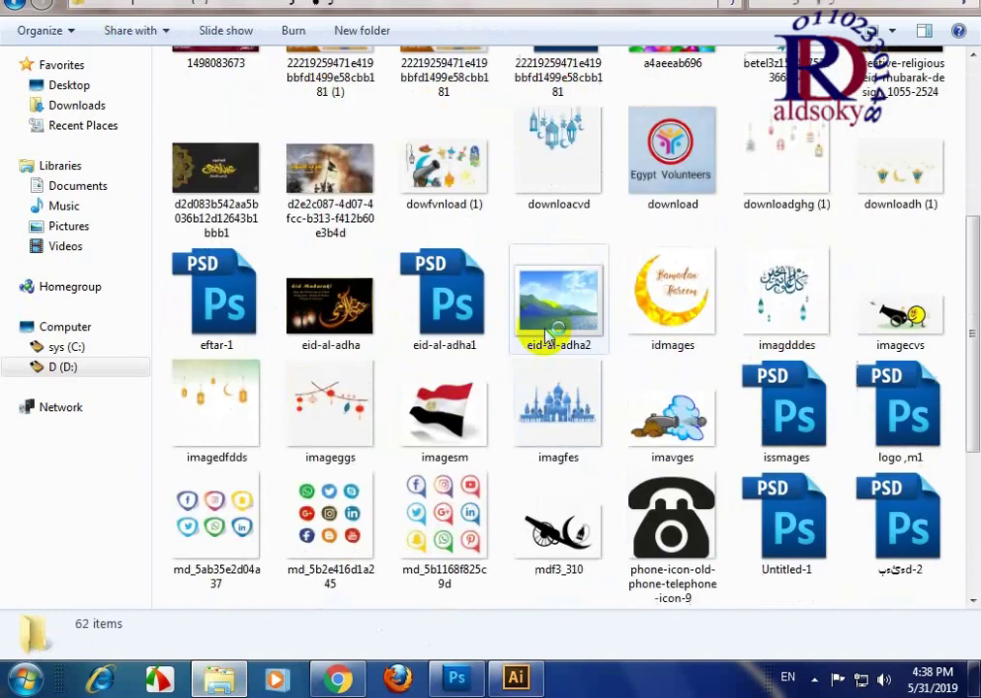
scroll(624, 318, up, 3)
Step: Place the golden calligraphy PNG in the card, shrunk near the canvas centre
drag(585, 266, 472, 679)
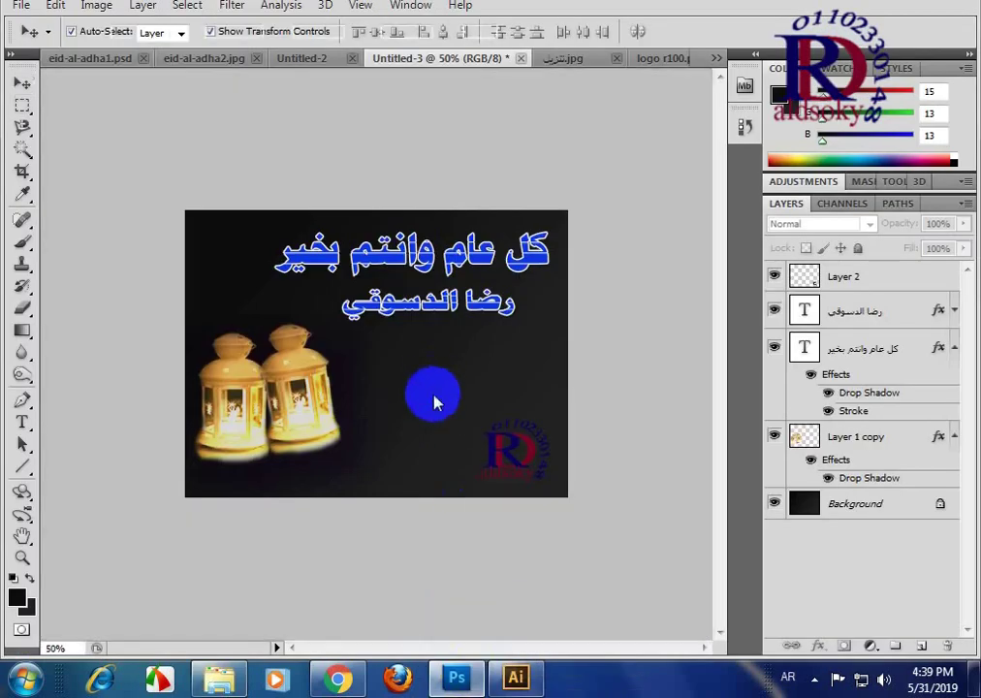
drag(456, 488, 434, 400)
mouse_move(568, 210)
mouse_down()
mouse_move(412, 324)
mouse_move(330, 365)
mouse_up()
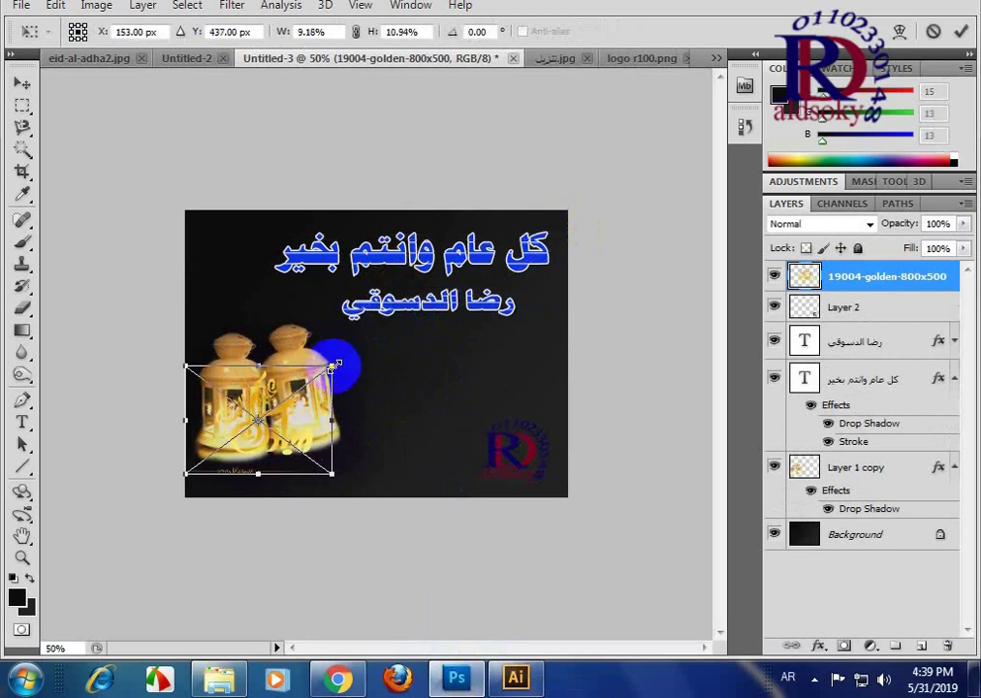
mouse_move(272, 417)
mouse_down()
mouse_move(443, 372)
mouse_move(447, 386)
mouse_up()
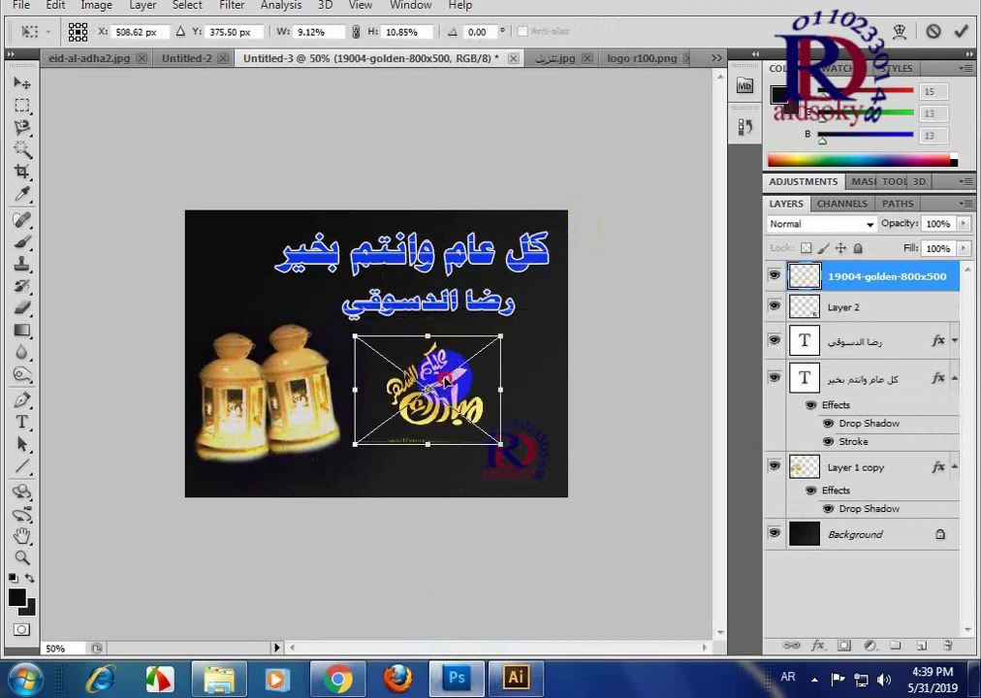
click(22, 84)
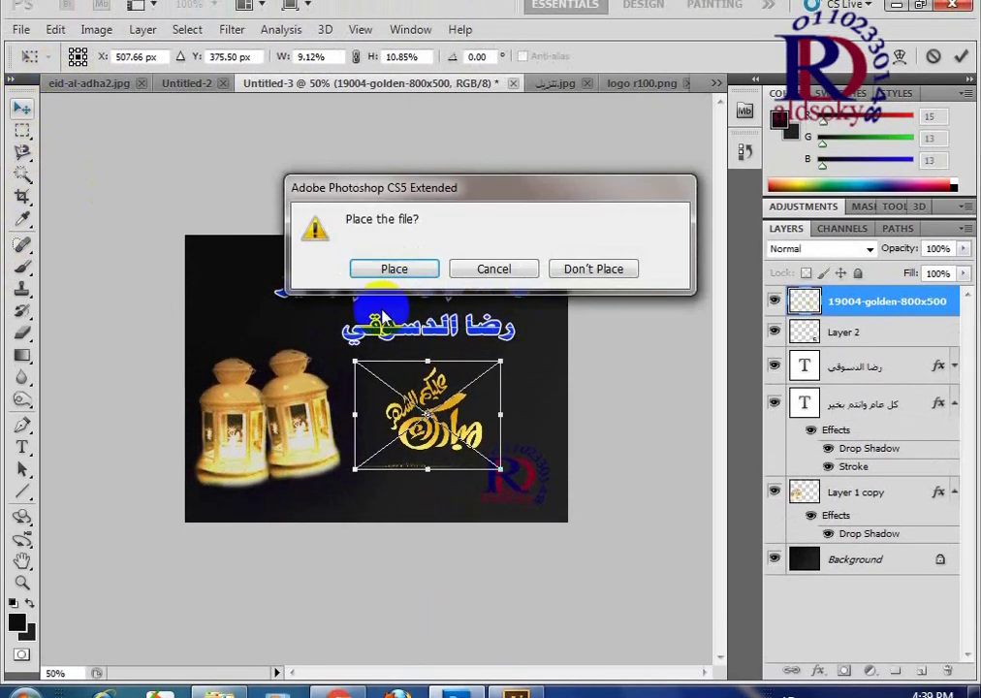
click(386, 252)
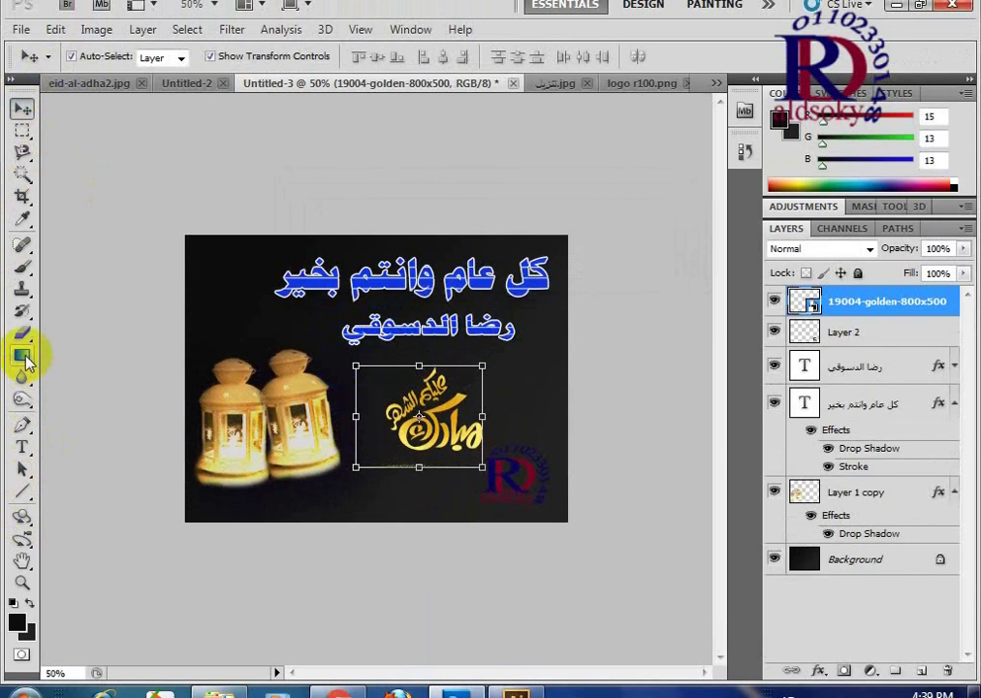
Step: Rasterize the placed calligraphy layer via the Eraser prompt
click(22, 333)
click(407, 469)
click(441, 279)
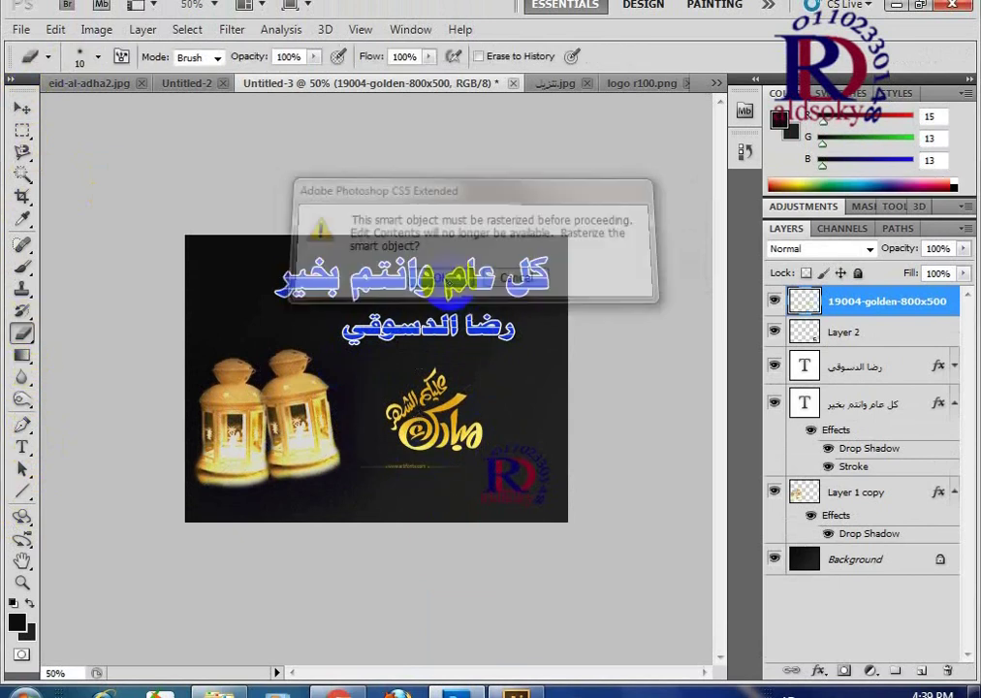
click(21, 130)
Step: Clear the website line, zoom in, and delete the upper calligraphy word
mouse_move(378, 491)
mouse_down()
mouse_move(470, 458)
mouse_move(372, 474)
mouse_up()
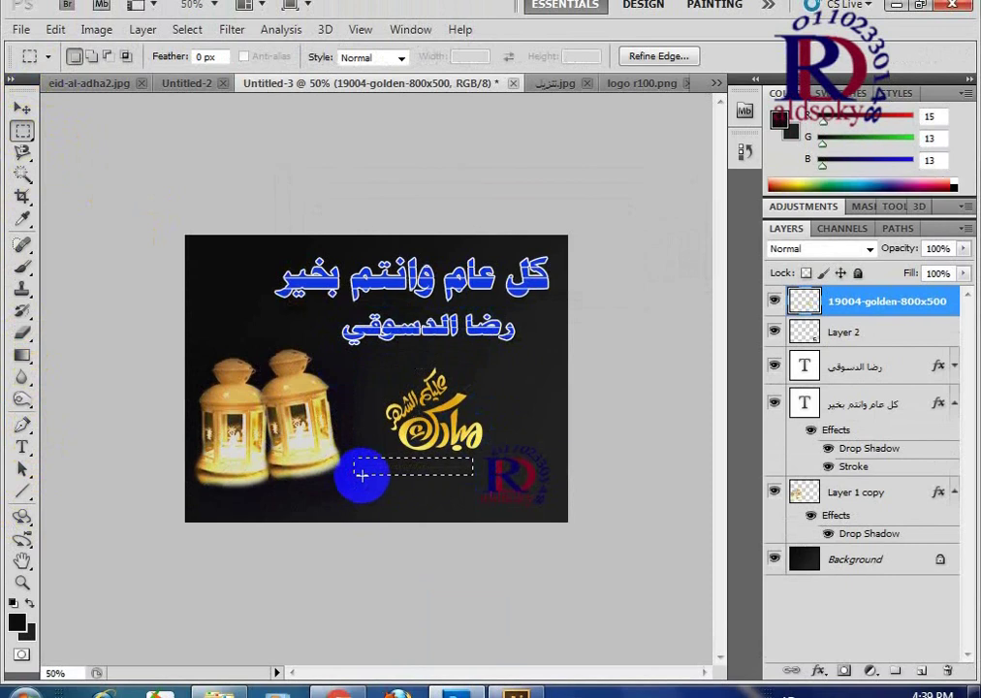
key(ctrl+d)
key(ctrl+plus)
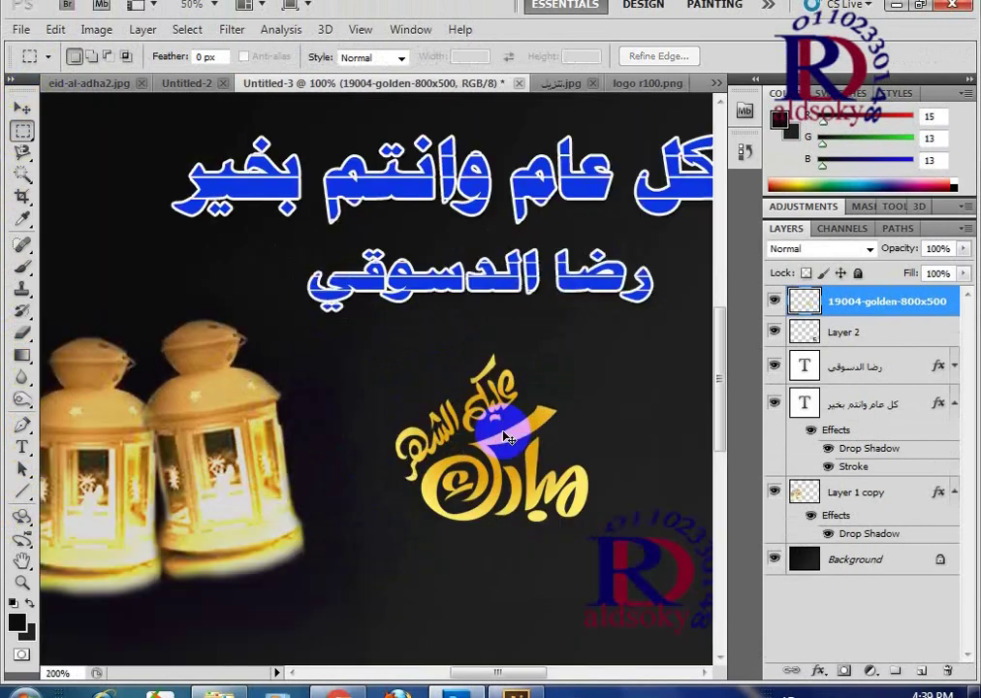
key(ctrl+plus)
drag(500, 438, 259, 259)
drag(437, 123, 294, 252)
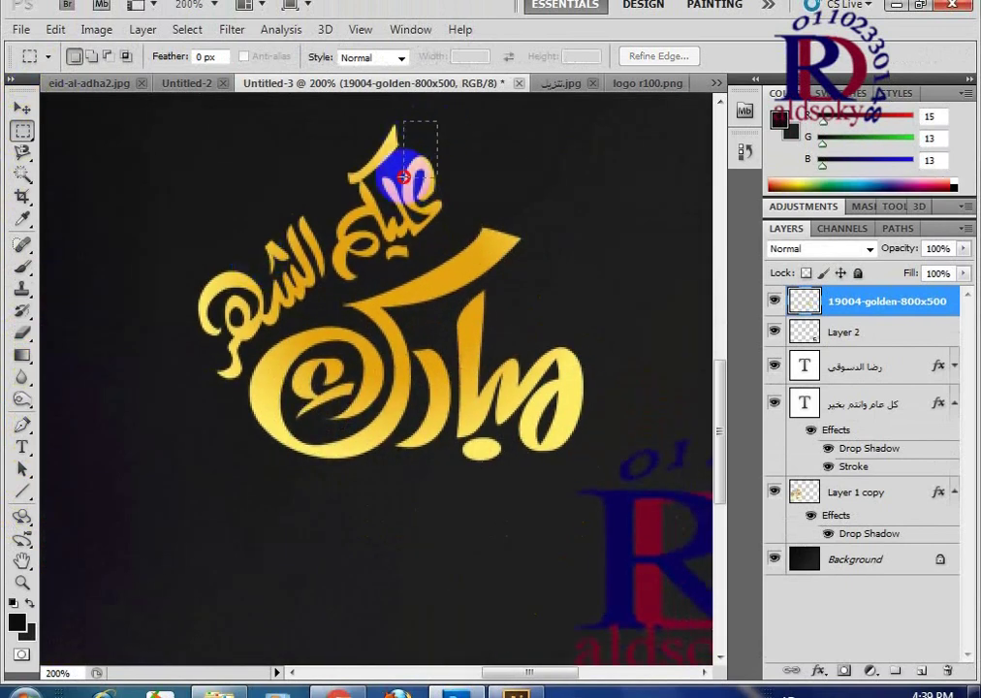
key(Delete)
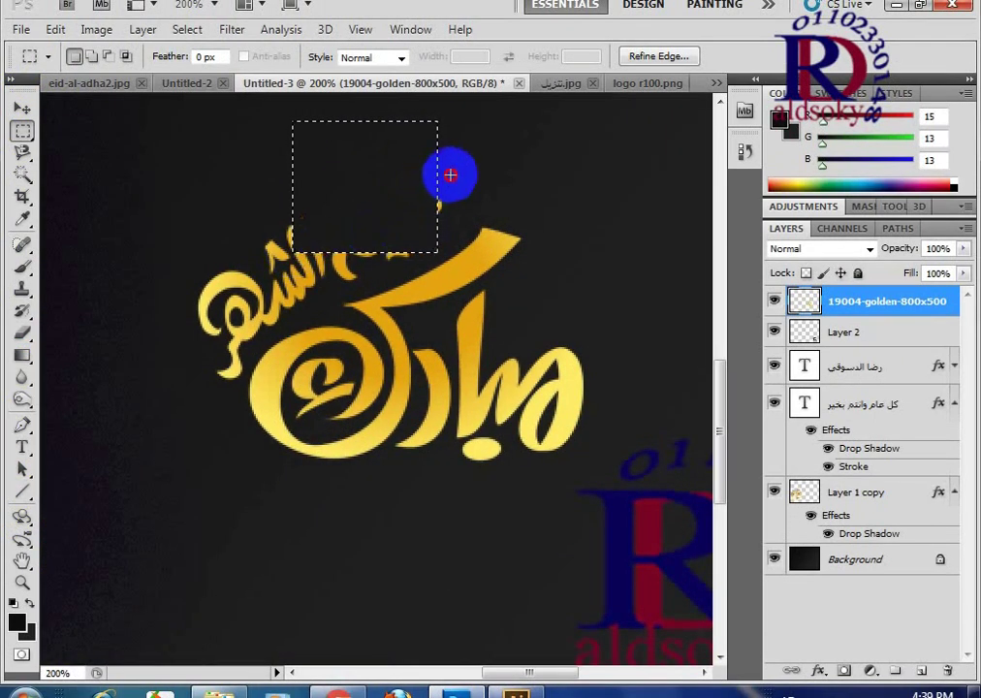
Step: Delete the remaining upper letters and leftover fragment, then draw a new text box above
mouse_move(466, 188)
mouse_down()
mouse_move(273, 256)
mouse_move(269, 223)
mouse_move(280, 254)
mouse_up()
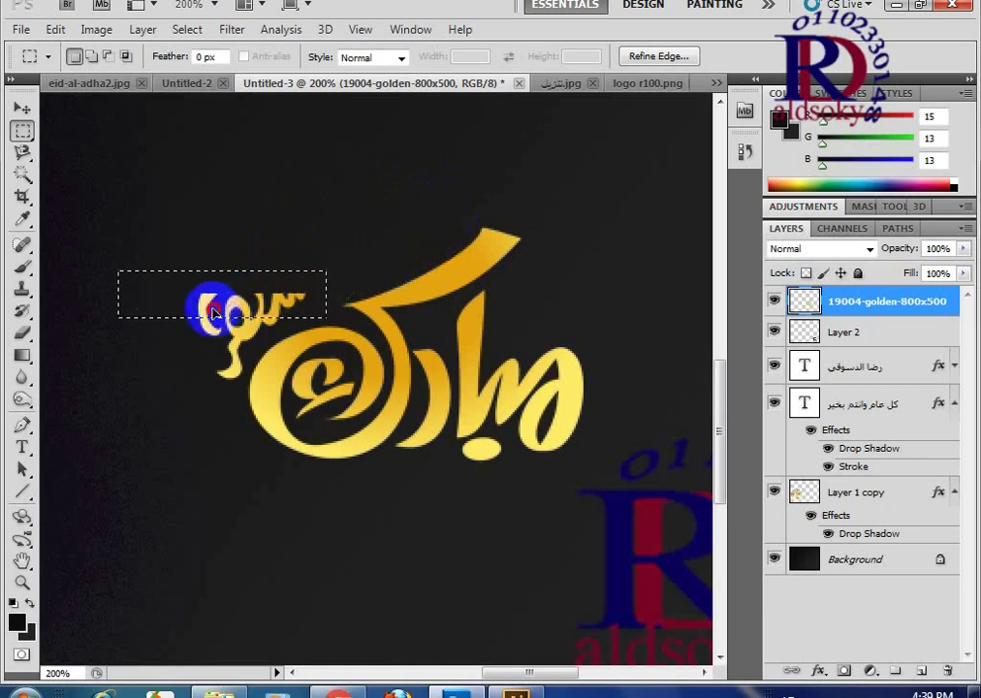
key(Delete)
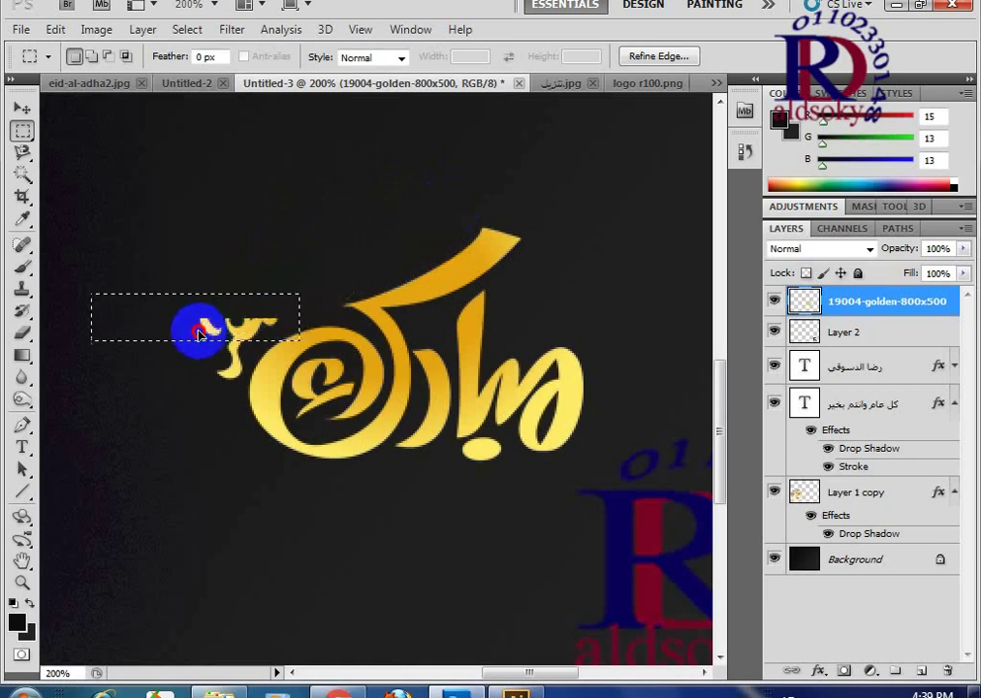
mouse_move(225, 326)
mouse_down()
mouse_move(247, 331)
mouse_move(209, 342)
mouse_move(194, 375)
mouse_up()
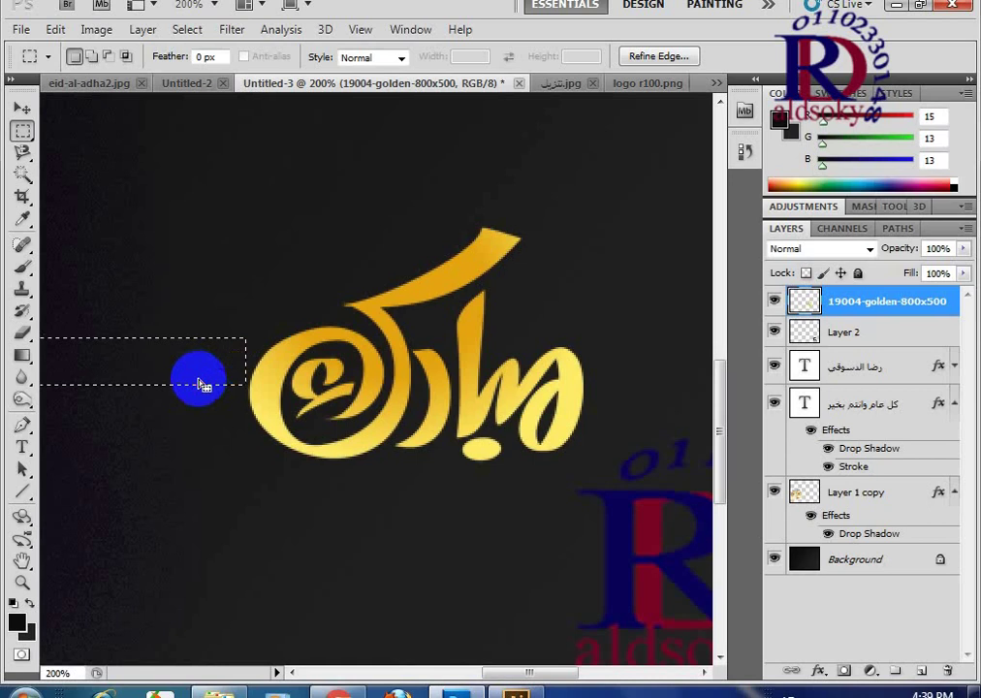
key(Delete)
key(ctrl+d)
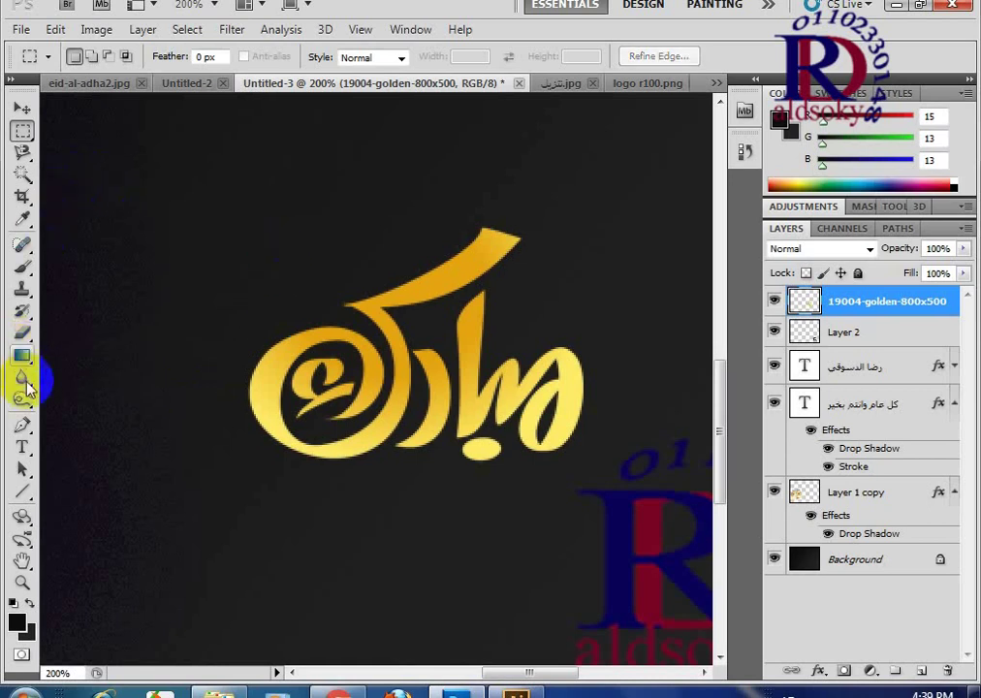
click(21, 448)
drag(562, 141, 208, 251)
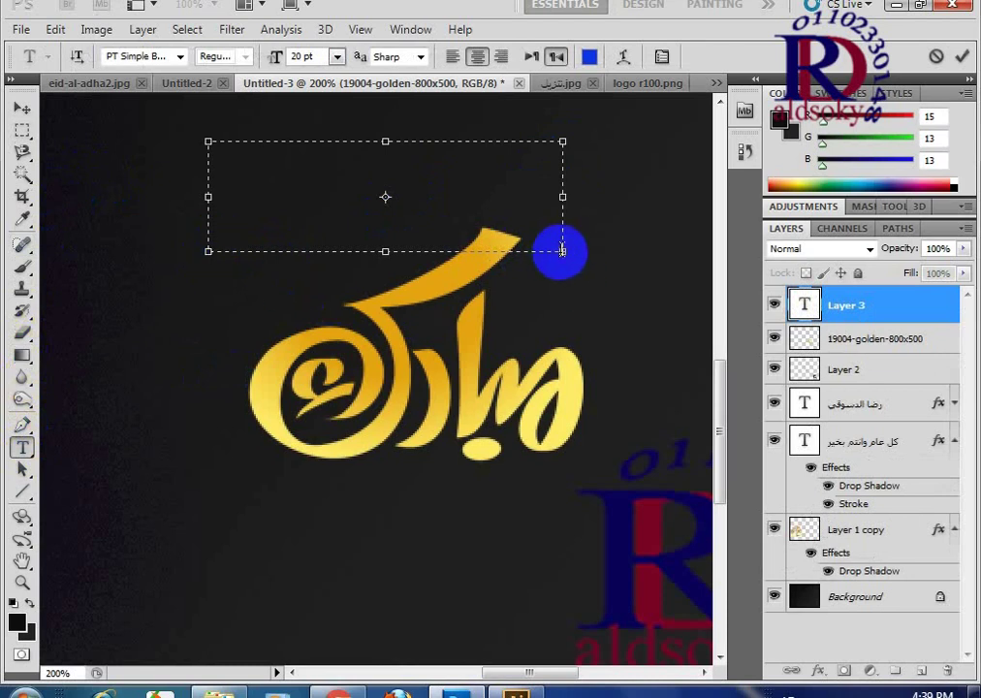
Step: Set the Eid text in PT Separated Baloon font and widen its text box
mouse_move(562, 253)
mouse_down()
mouse_move(655, 384)
mouse_move(602, 350)
mouse_move(552, 353)
mouse_up()
key(ctrl+a)
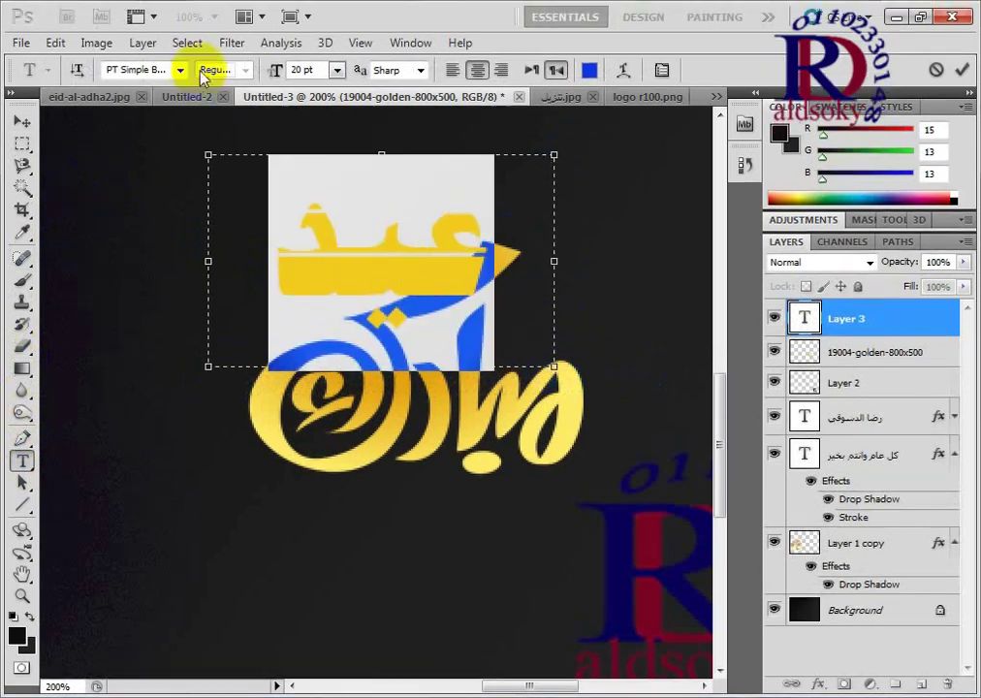
click(180, 70)
scroll(272, 151, up, 1)
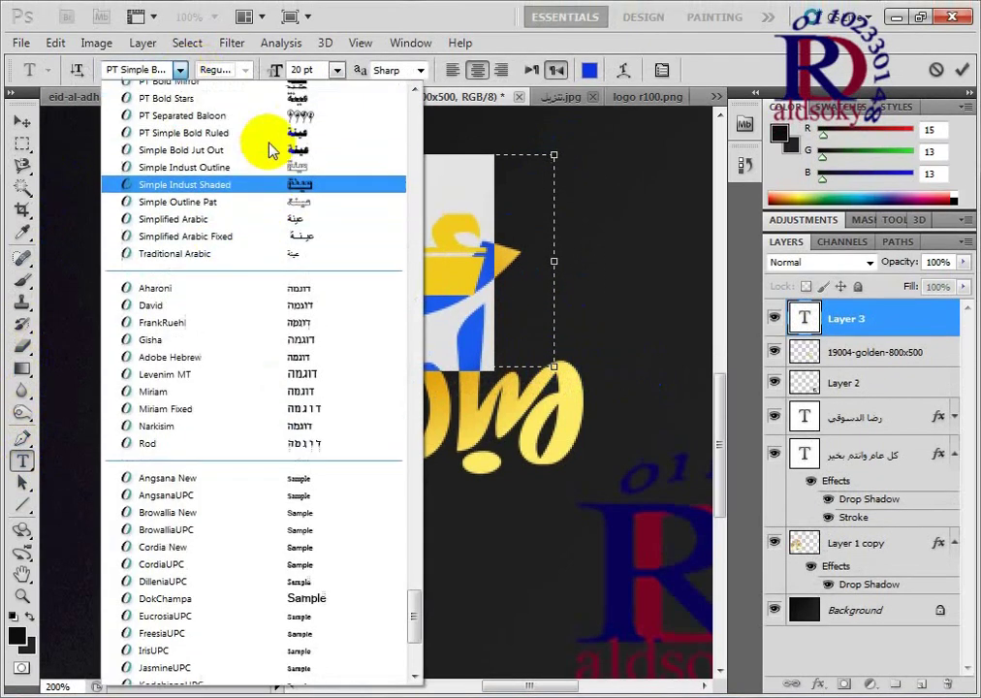
scroll(271, 150, up, 1)
click(316, 179)
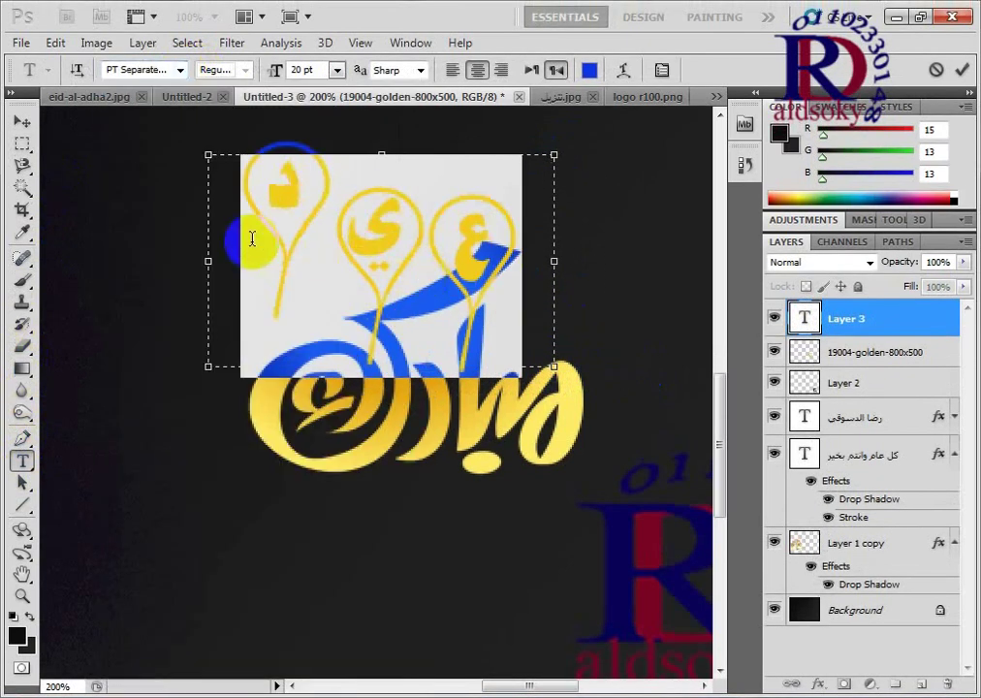
drag(213, 380, 214, 380)
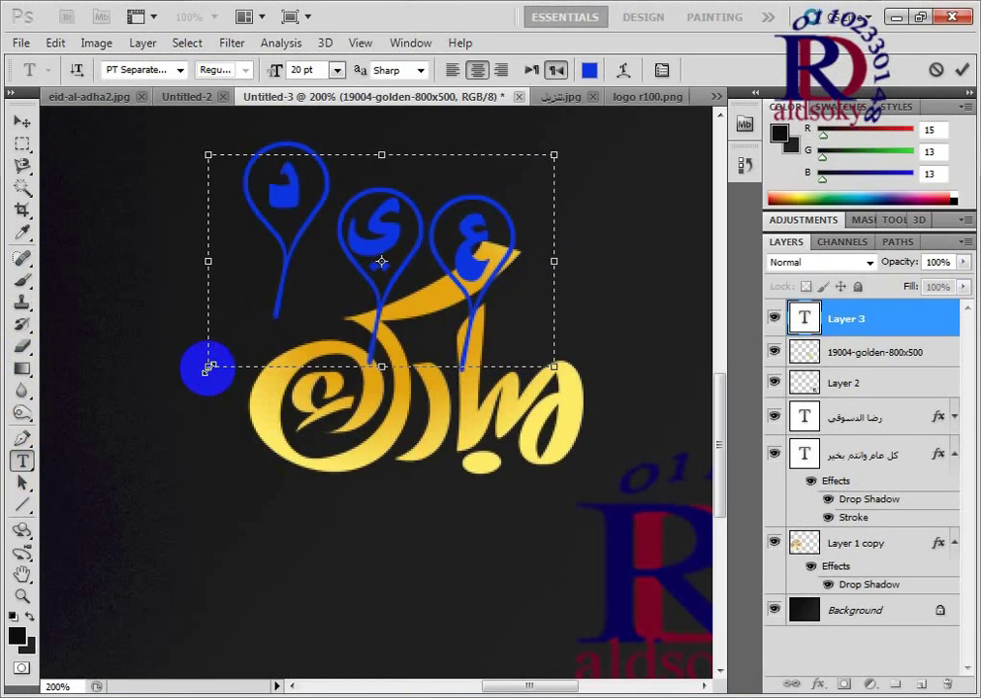
mouse_move(207, 368)
mouse_down()
mouse_move(71, 392)
mouse_move(518, 419)
mouse_move(176, 486)
mouse_up()
Step: Colour the Eid letters gold, sampled from the calligraphy
click(448, 237)
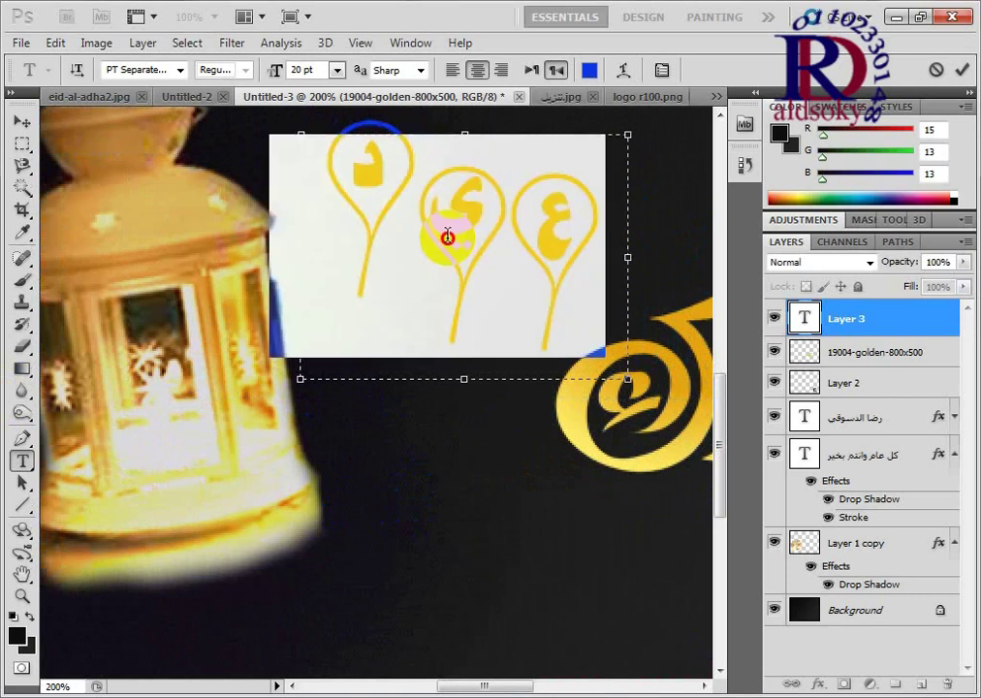
click(588, 69)
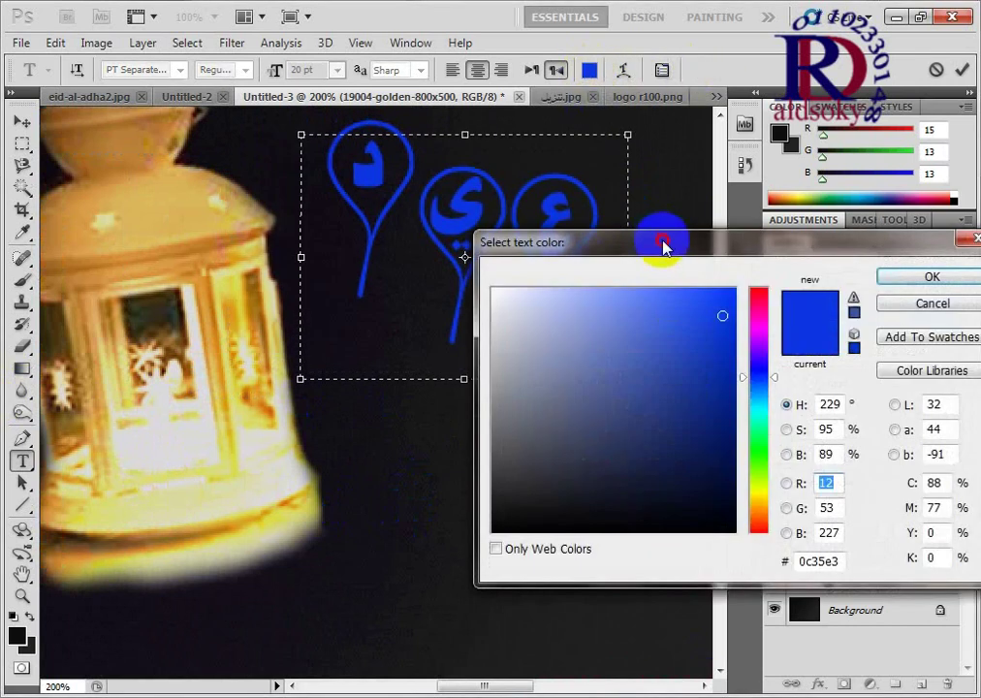
drag(663, 245, 249, 419)
click(705, 415)
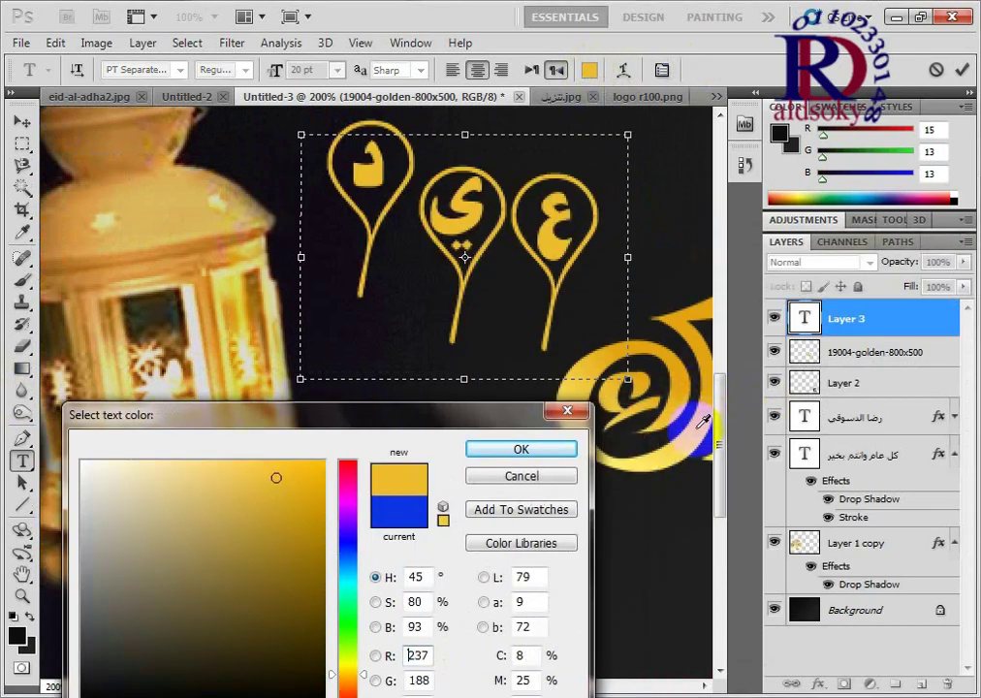
click(524, 449)
Step: Shrink the balloon letters, move them beside the calligraphy and tilt them about 29°
click(21, 124)
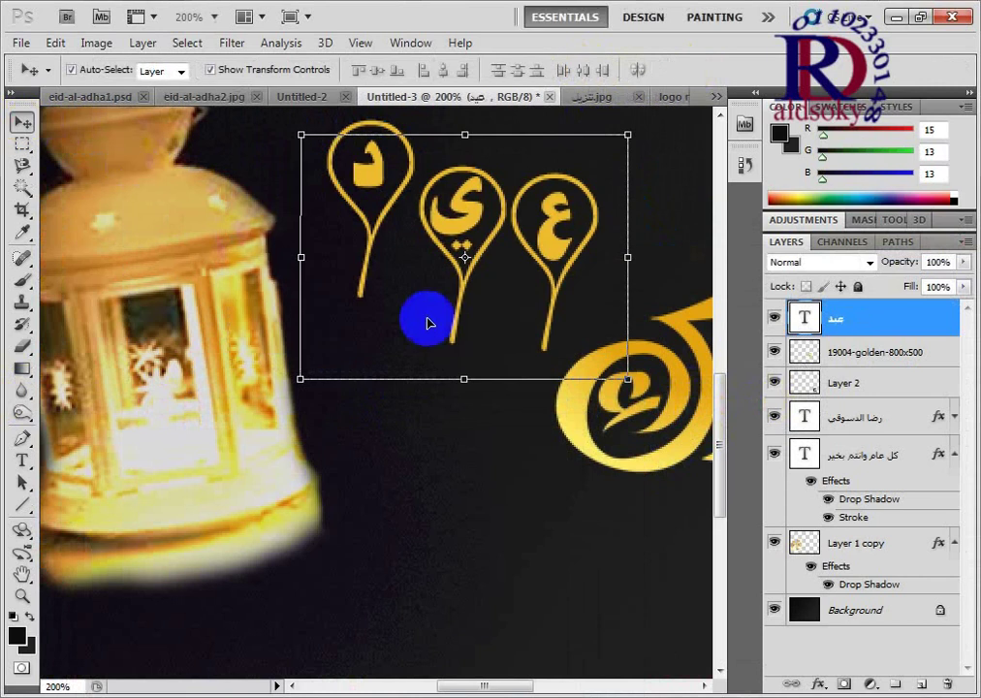
key(ctrl+minus)
key(ctrl+minus)
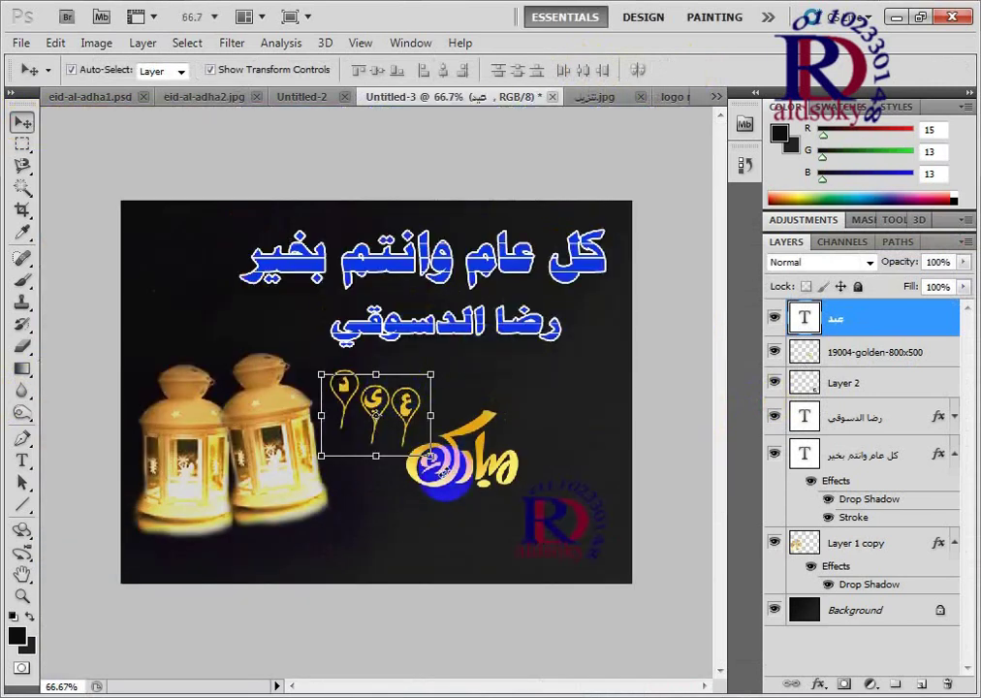
mouse_move(430, 456)
mouse_down()
mouse_move(466, 373)
mouse_move(492, 388)
mouse_up()
mouse_move(565, 403)
mouse_down()
mouse_move(531, 361)
mouse_move(468, 394)
mouse_move(514, 366)
mouse_move(481, 378)
mouse_move(561, 427)
mouse_up()
click(21, 124)
click(395, 282)
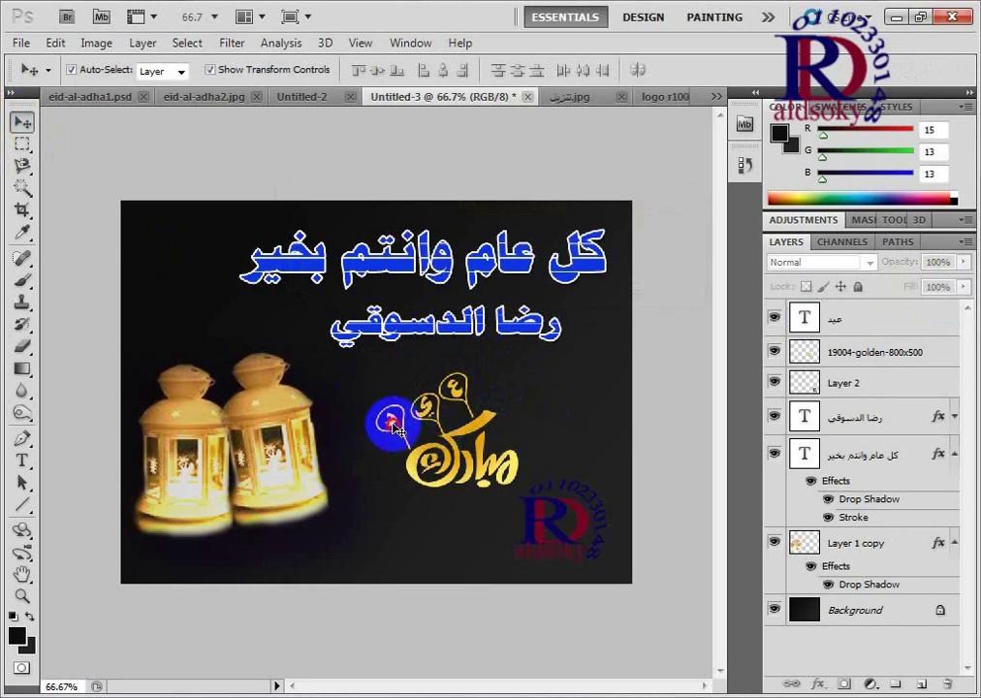
Step: Stack the golden calligraphy layer above the عيد text and widen the letters to 107.53%
click(394, 424)
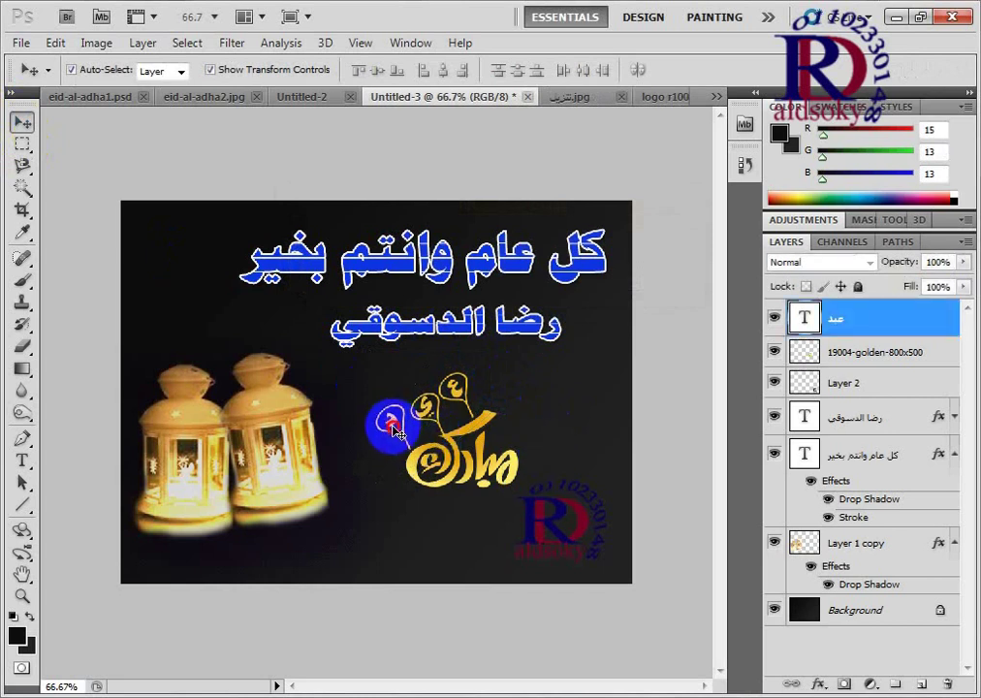
click(882, 353)
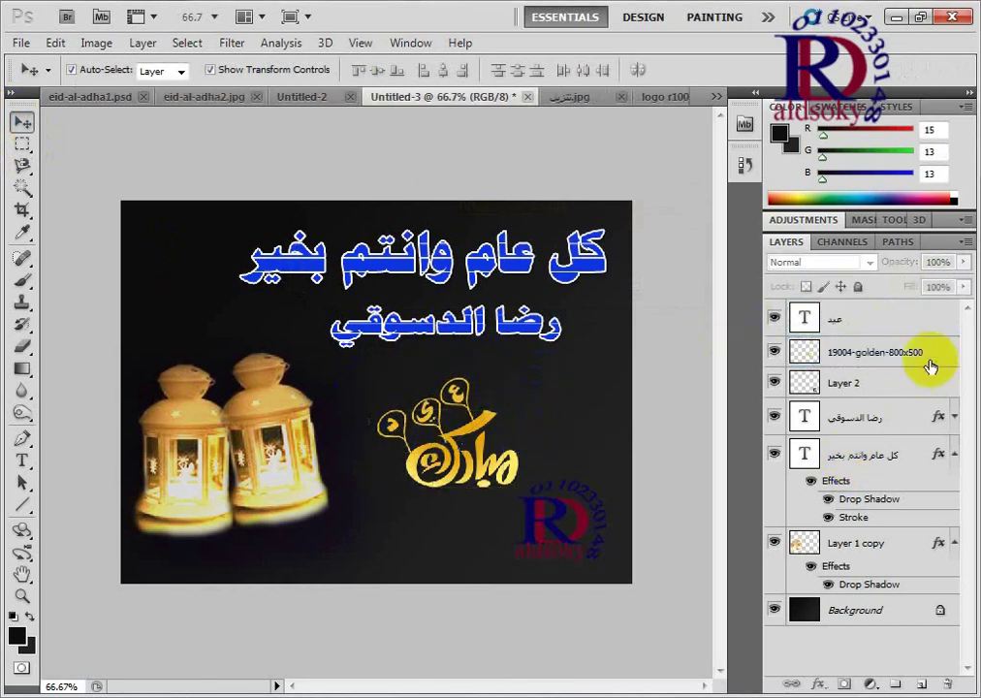
mouse_move(865, 351)
mouse_down()
mouse_move(859, 315)
mouse_move(854, 323)
mouse_up()
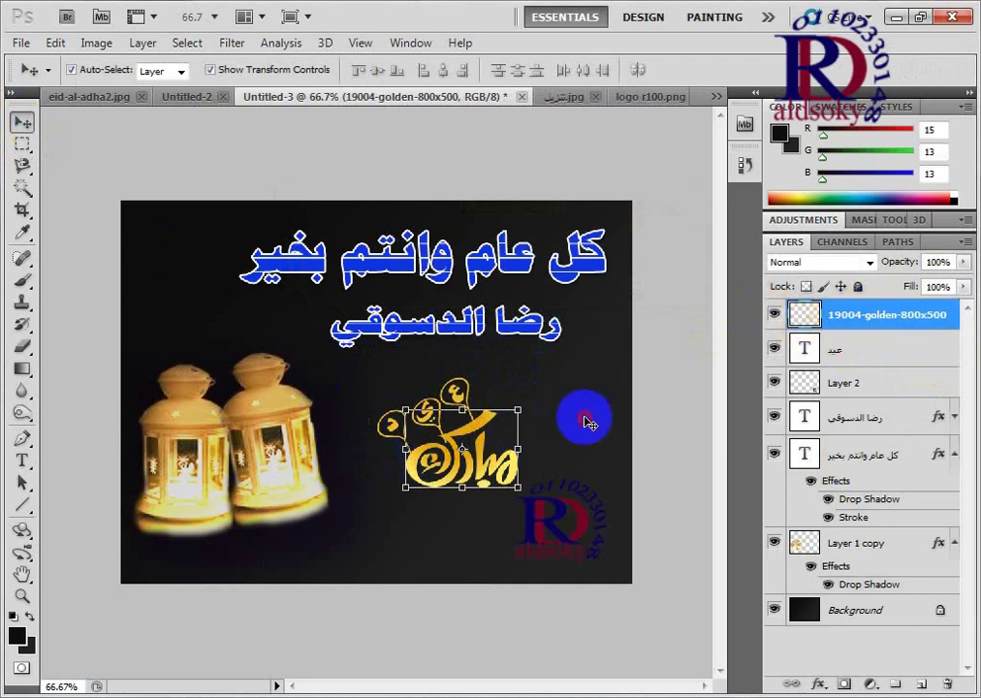
click(449, 396)
drag(502, 421, 515, 423)
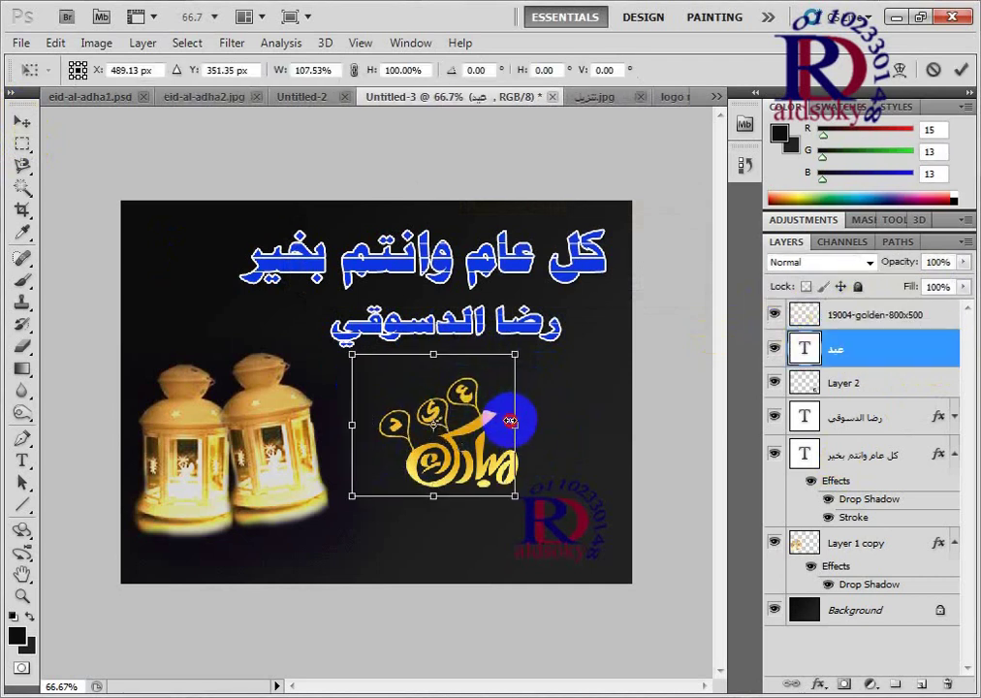
click(21, 122)
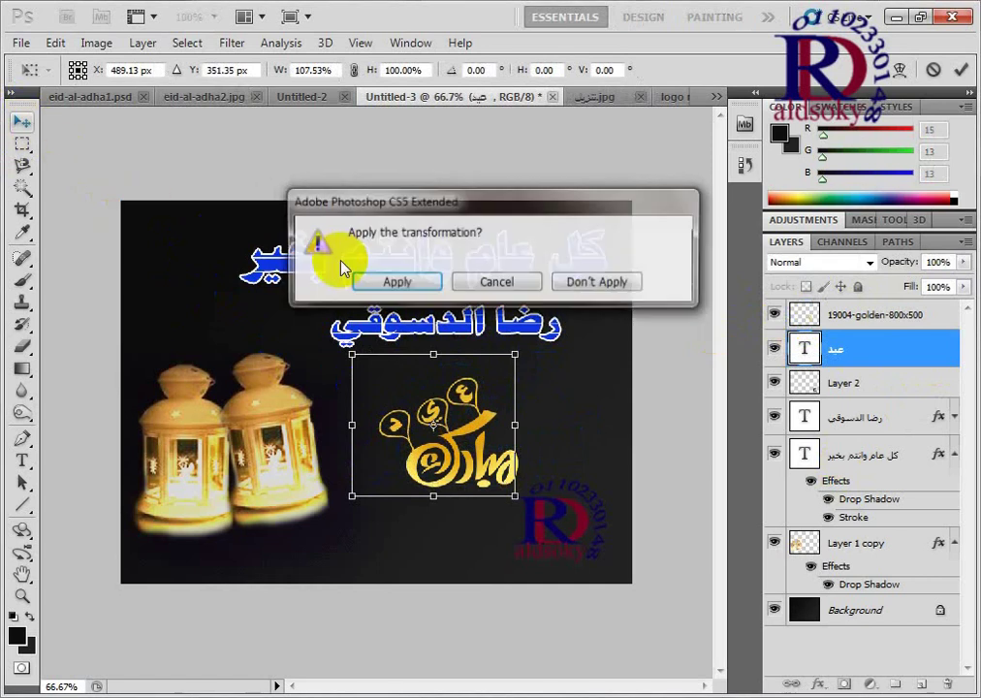
click(390, 280)
click(475, 276)
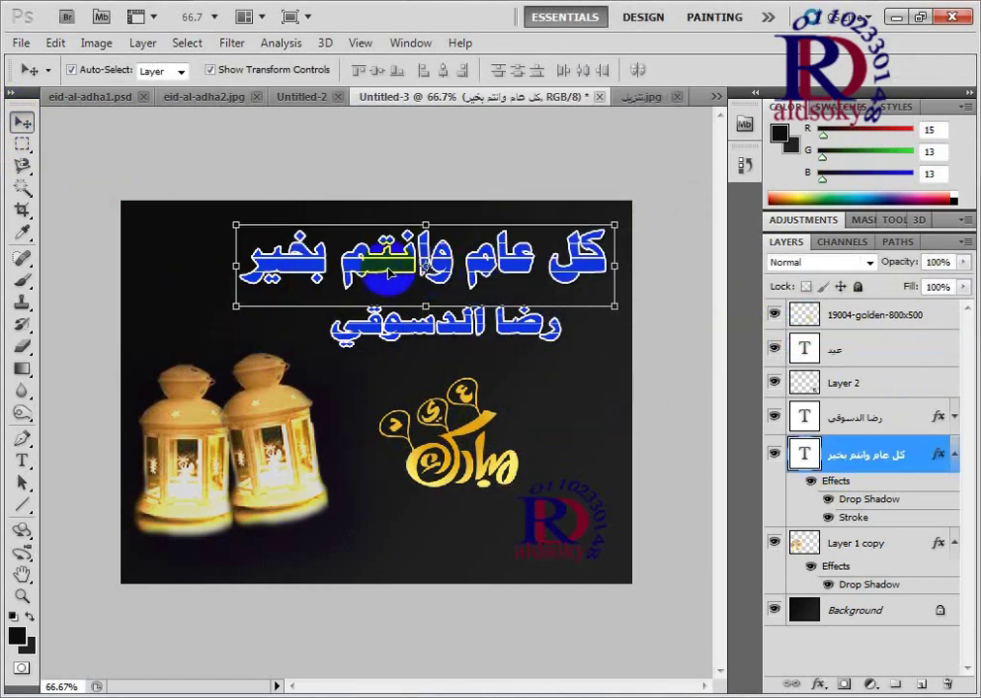
Step: Rasterize the greeting and light it with a Lighting Effects spotlight stretched toward the top
click(231, 42)
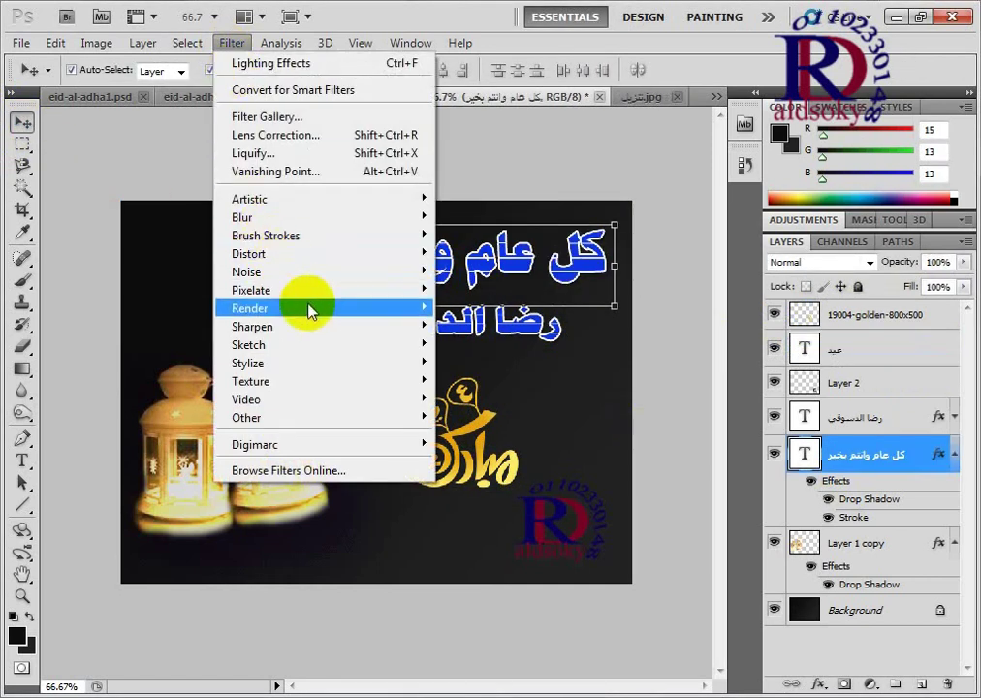
mouse_move(251, 308)
click(485, 378)
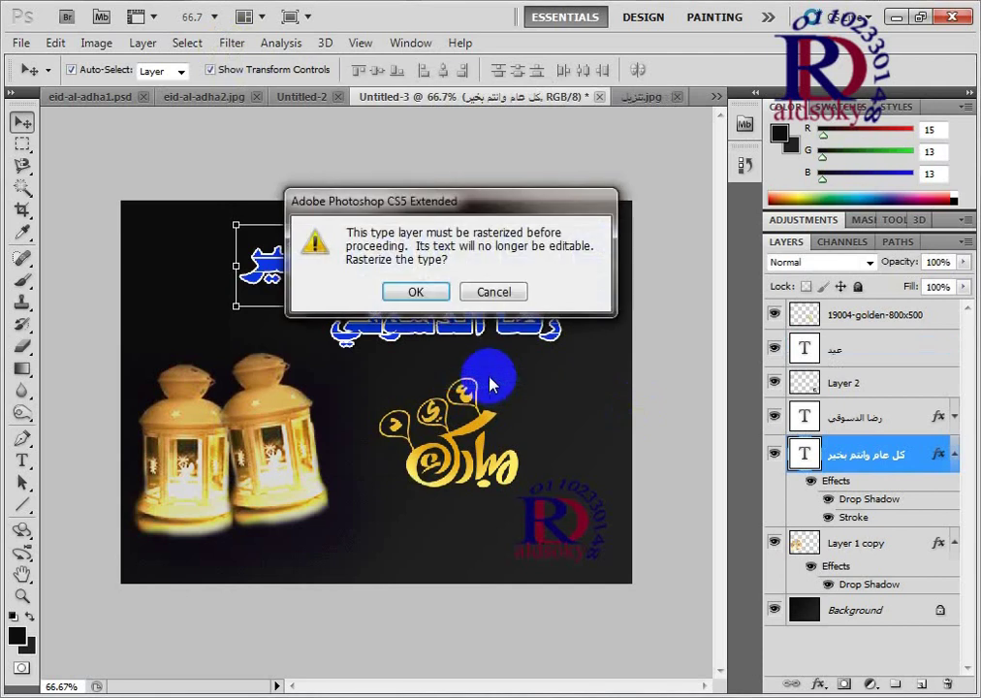
click(409, 291)
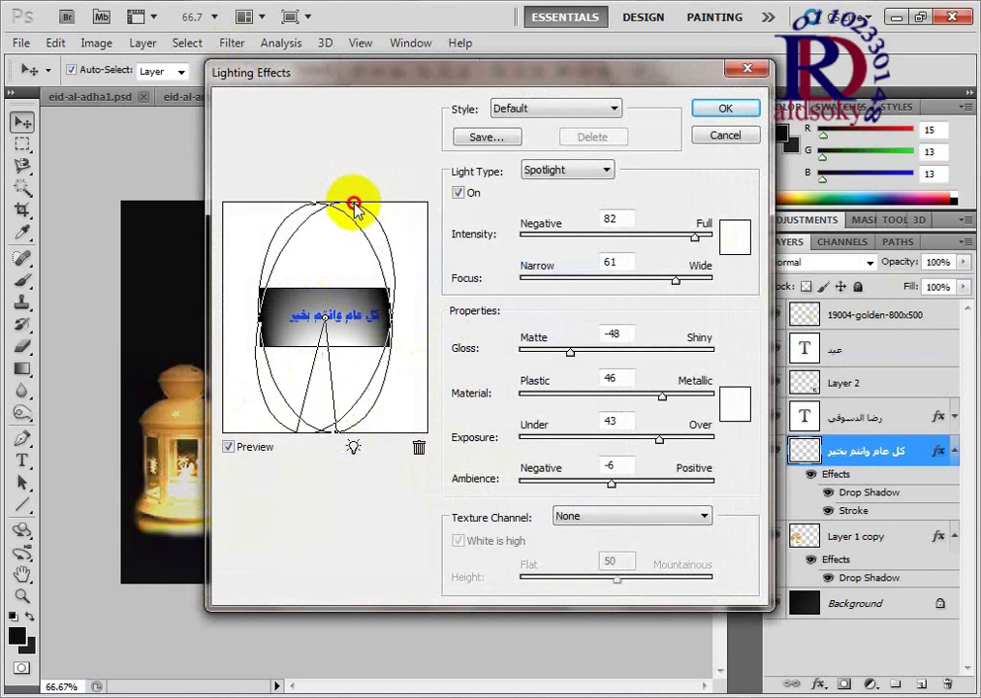
drag(316, 204, 360, 210)
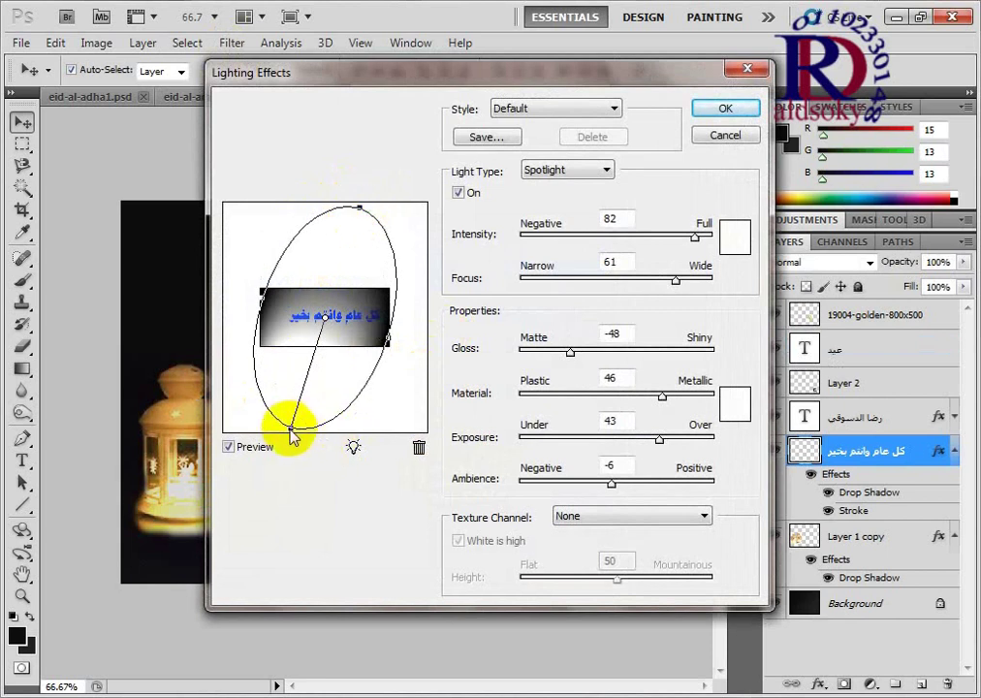
drag(291, 429, 296, 412)
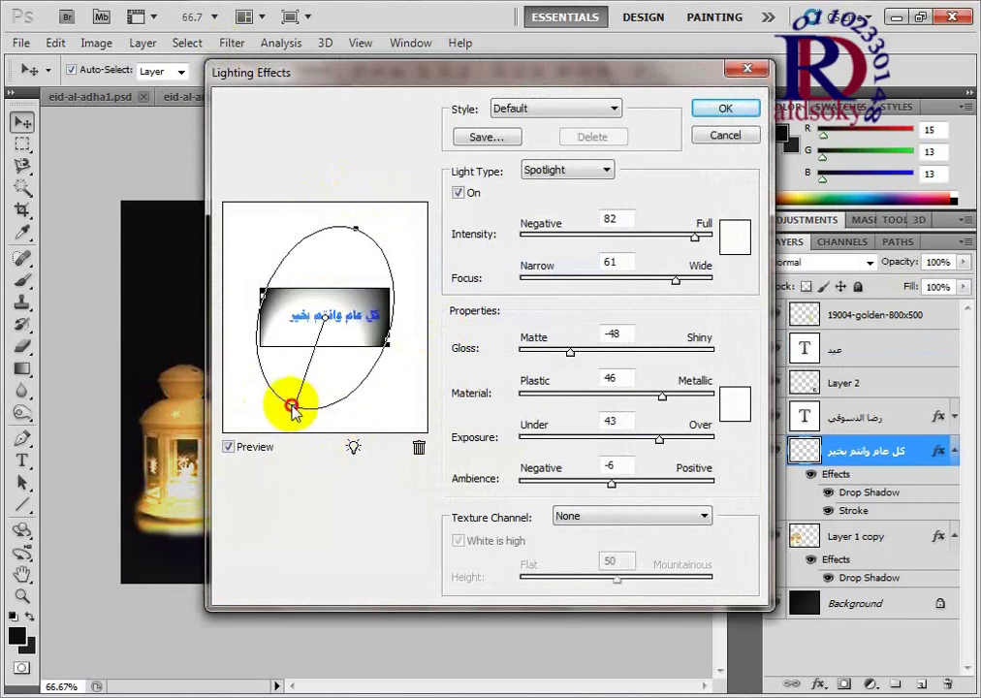
click(723, 108)
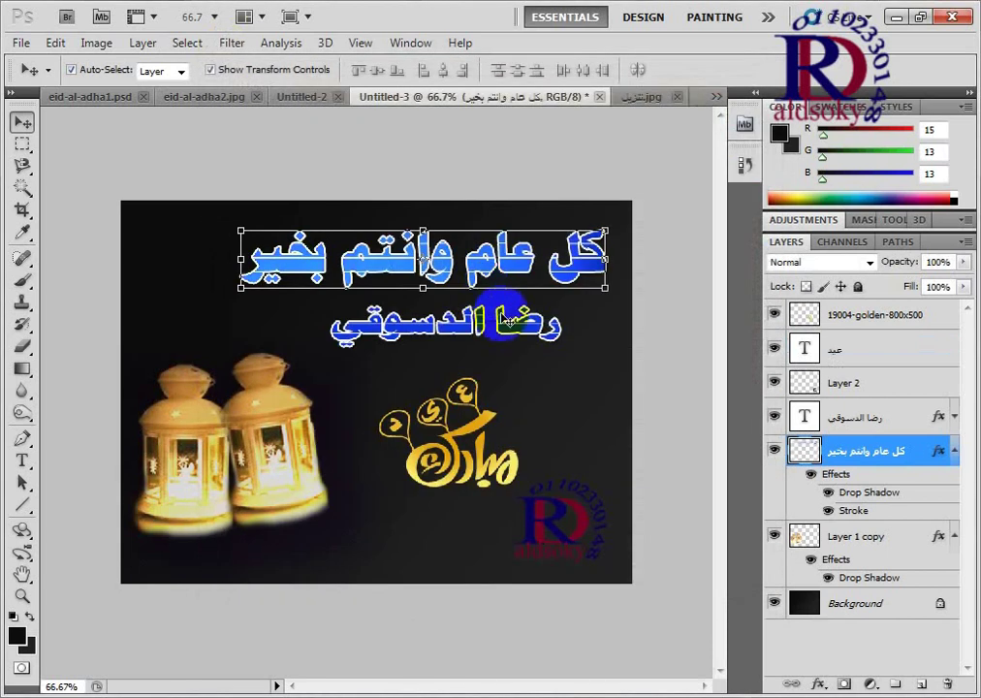
click(572, 398)
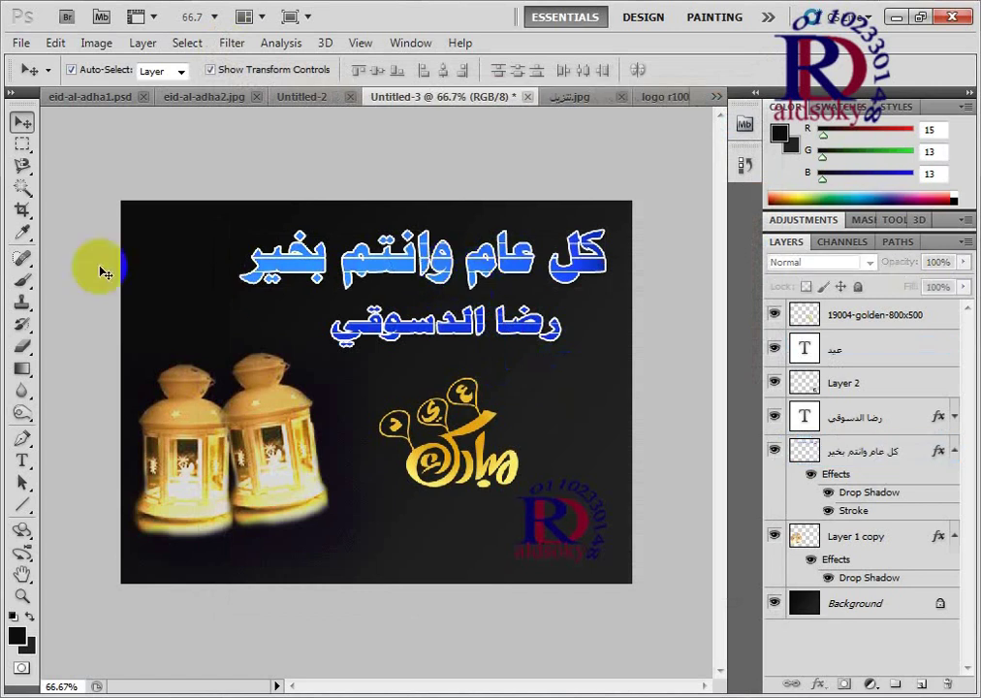
Step: Create an empty text layer, delete Layer 3, then undo the deletion
click(22, 460)
click(390, 257)
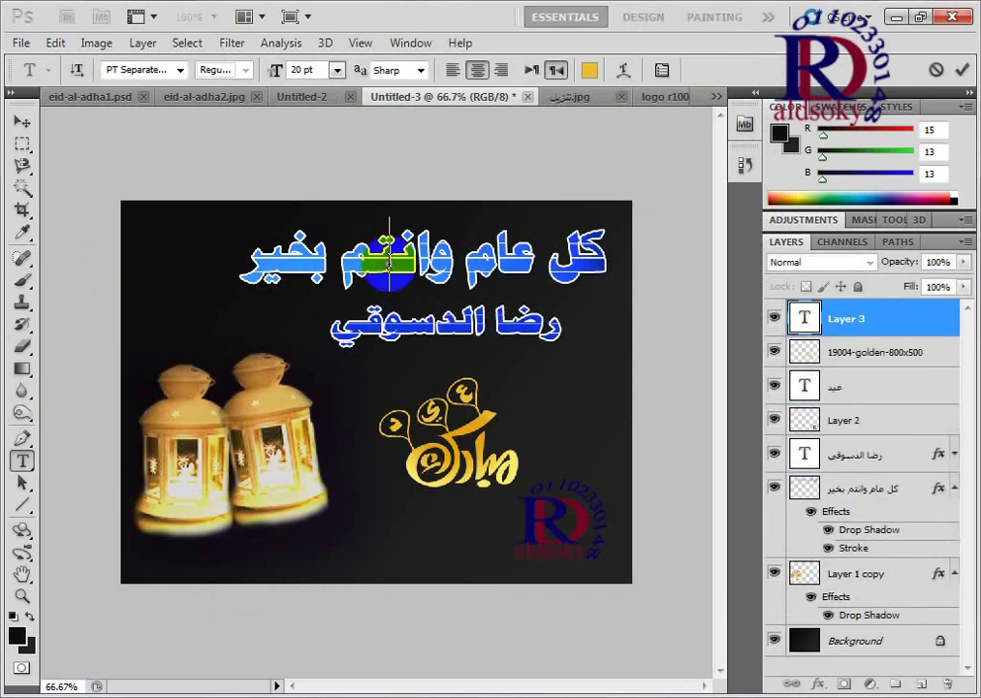
click(863, 319)
right_click(861, 333)
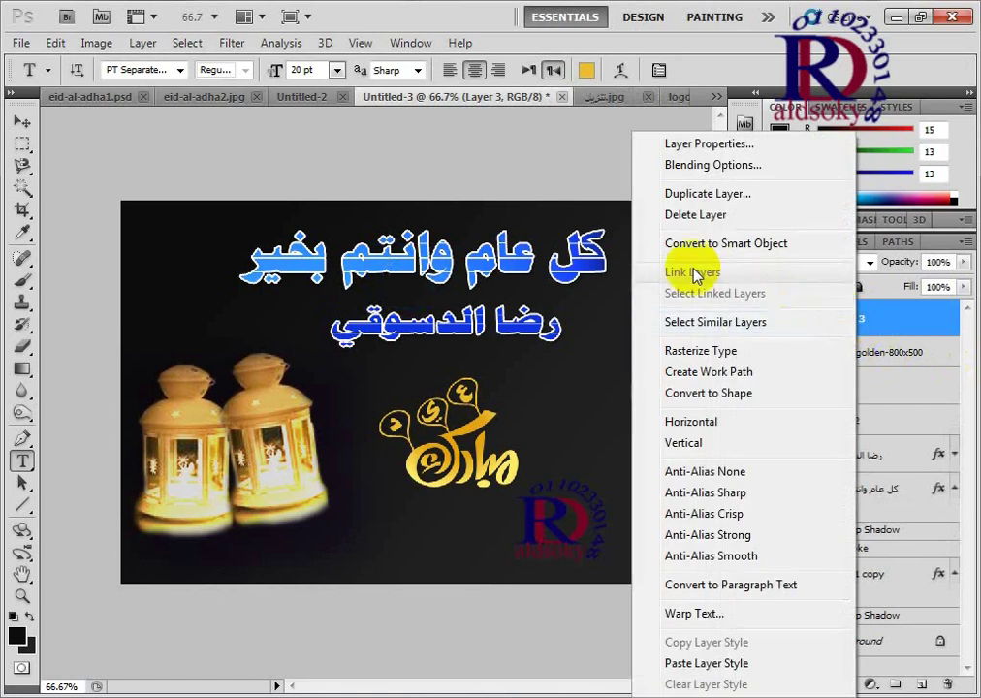
click(683, 212)
click(386, 282)
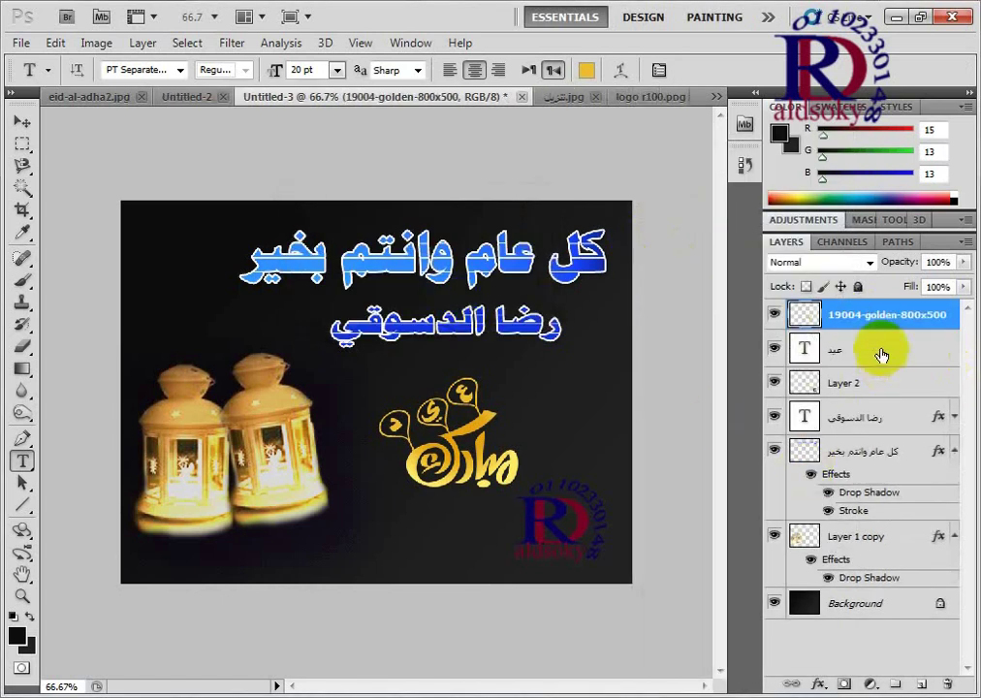
click(480, 309)
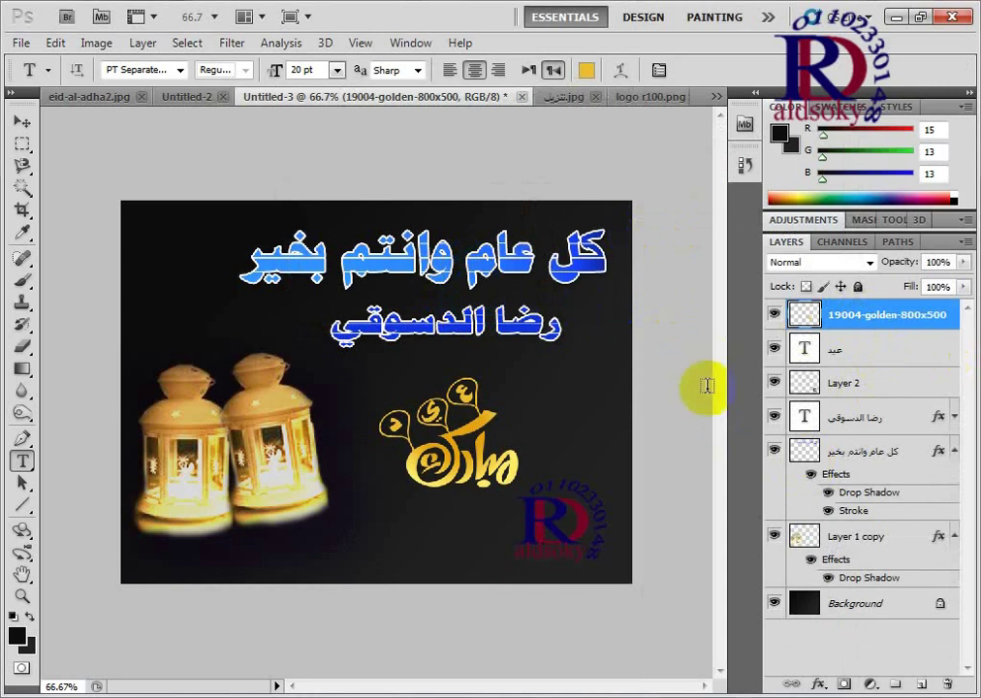
key(ctrl+z)
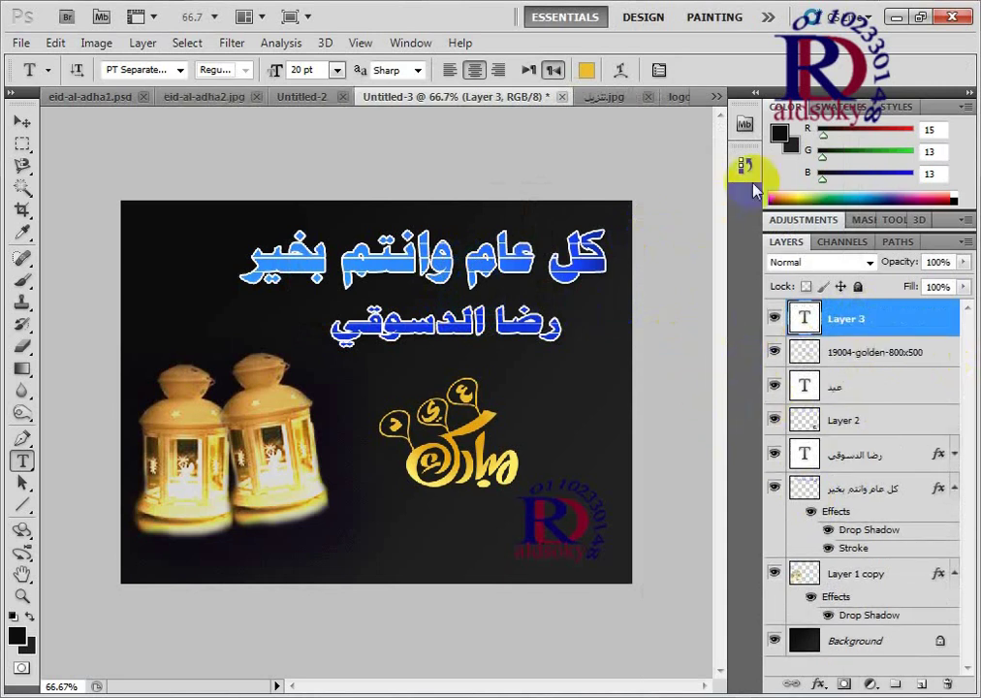
Step: Step back in History to before the lighting effect and select all the greeting words
click(747, 168)
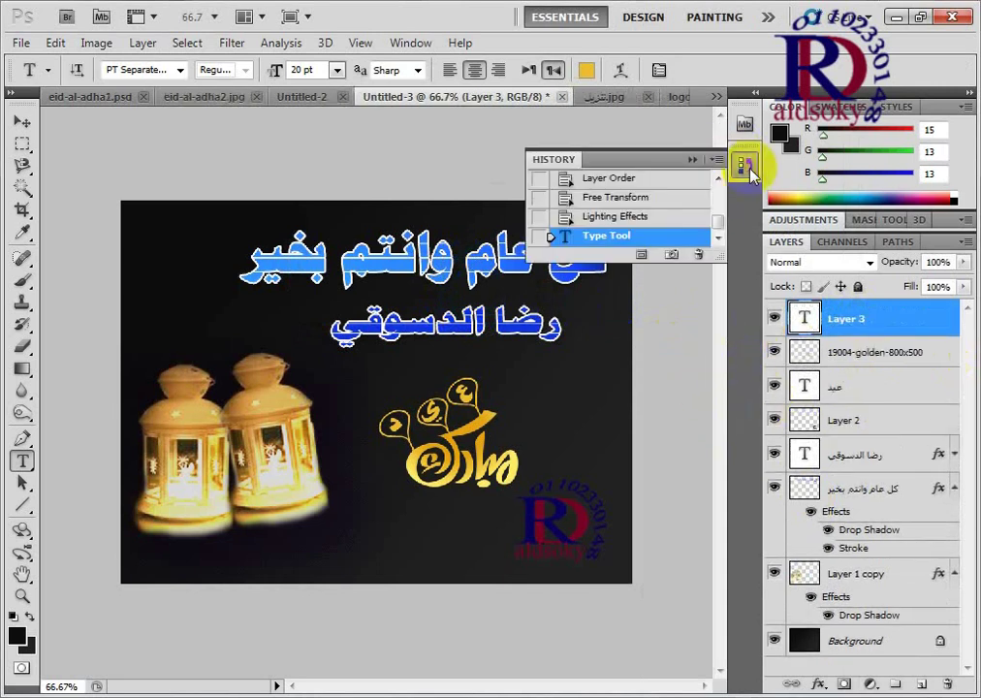
click(594, 219)
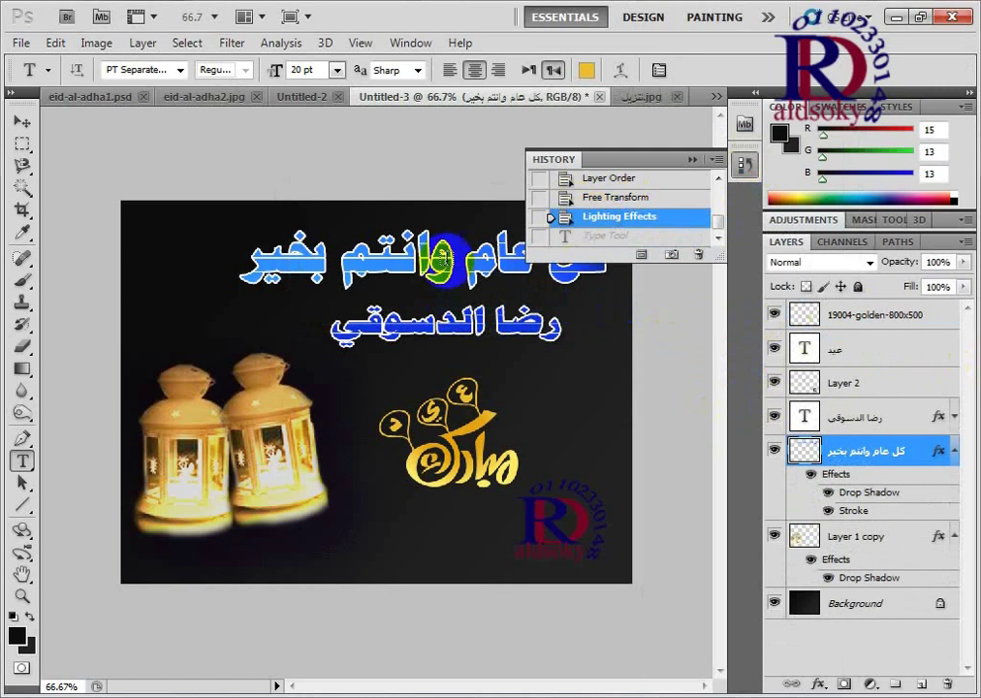
click(596, 197)
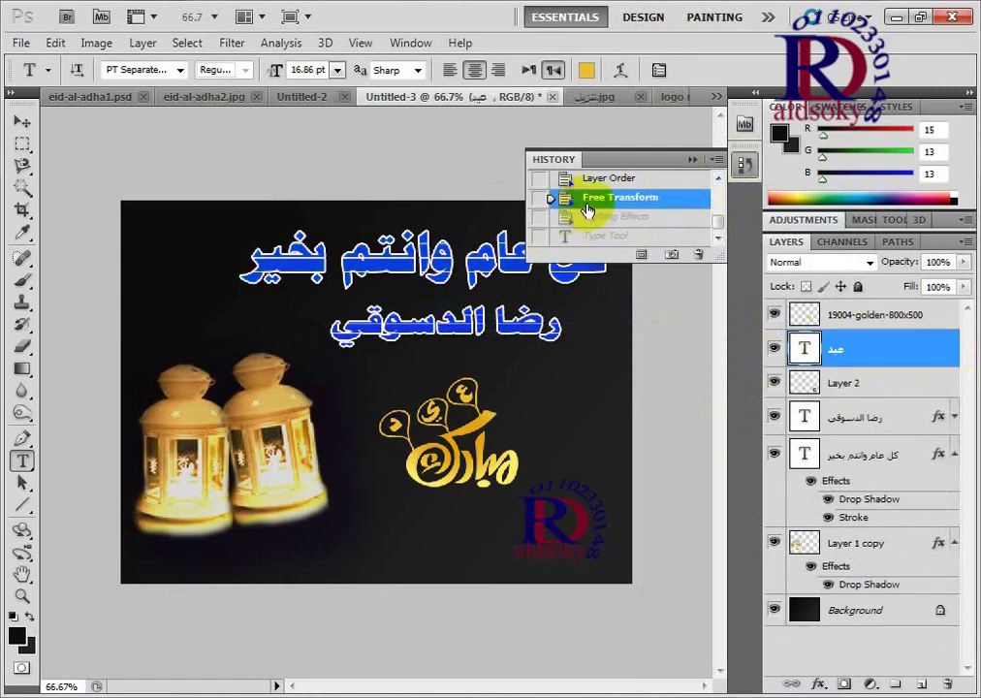
click(747, 168)
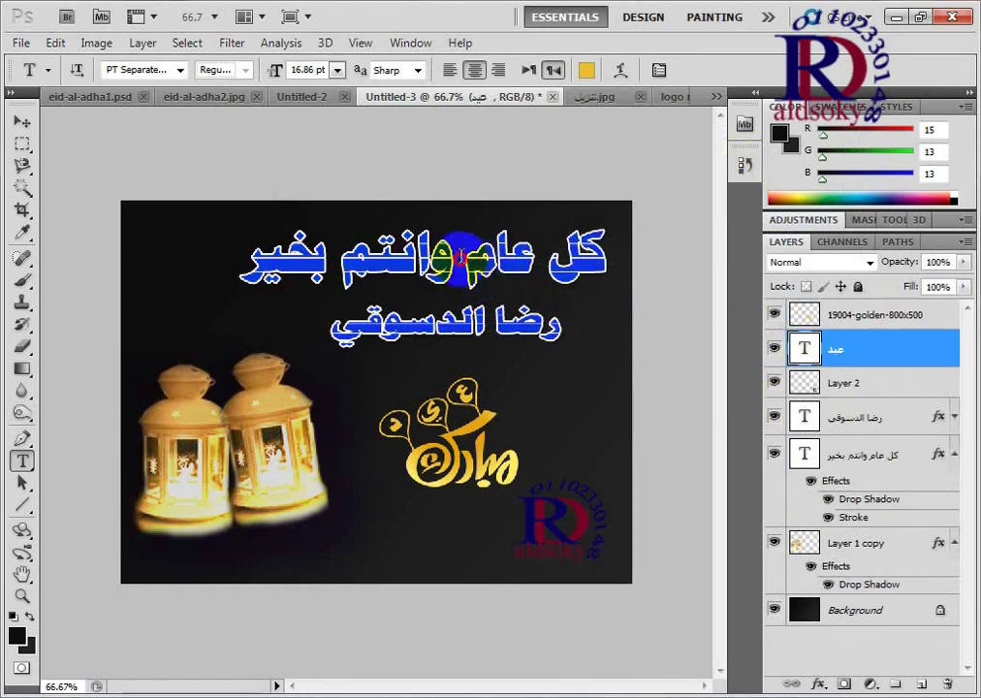
triple_click(462, 257)
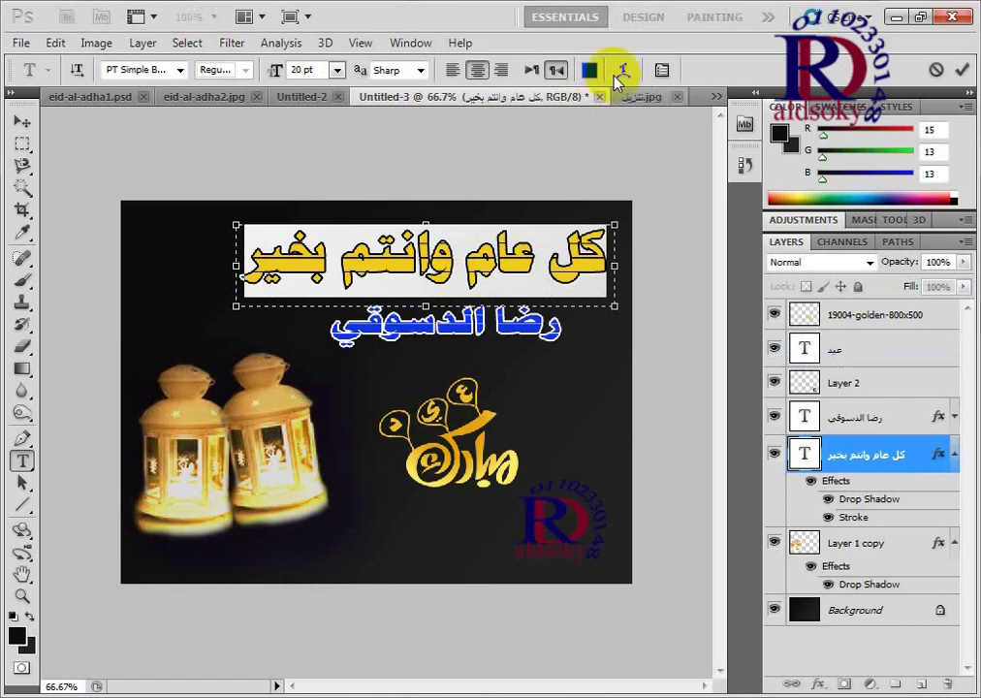
Step: Recolour the greeting headline gold, sampled from the Mubarak calligraphy, and commit it
click(588, 70)
drag(492, 422, 807, 337)
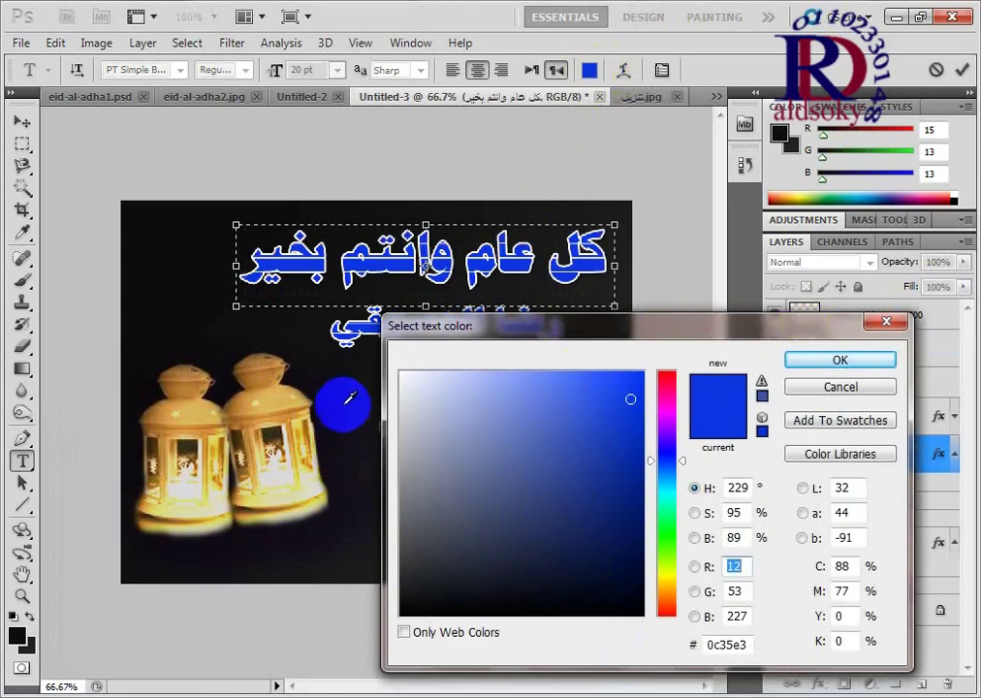
drag(456, 326, 664, 322)
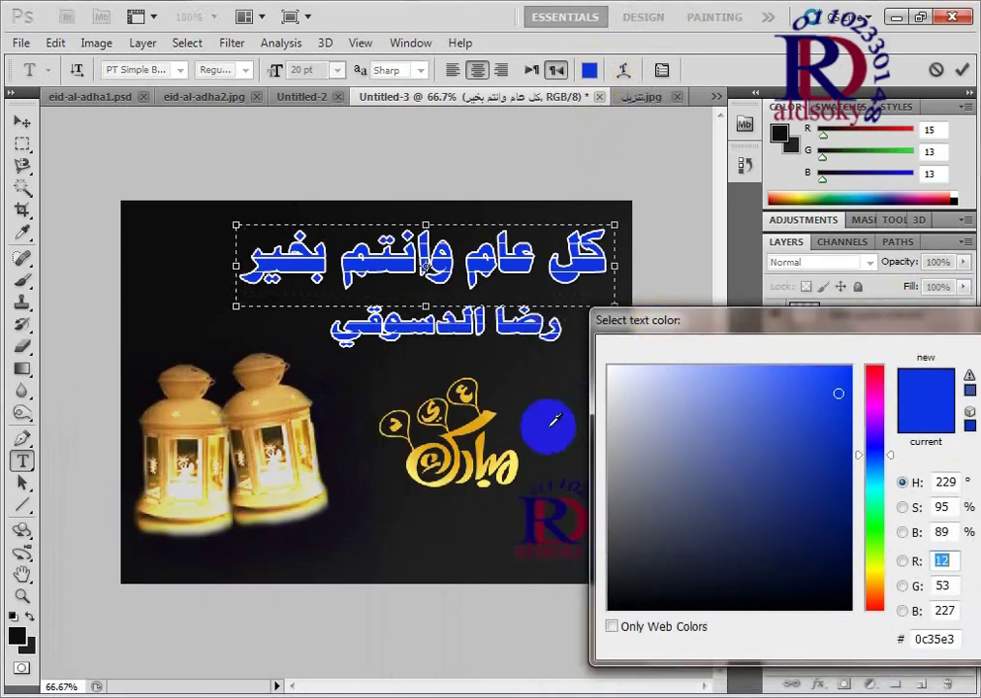
click(482, 464)
click(485, 419)
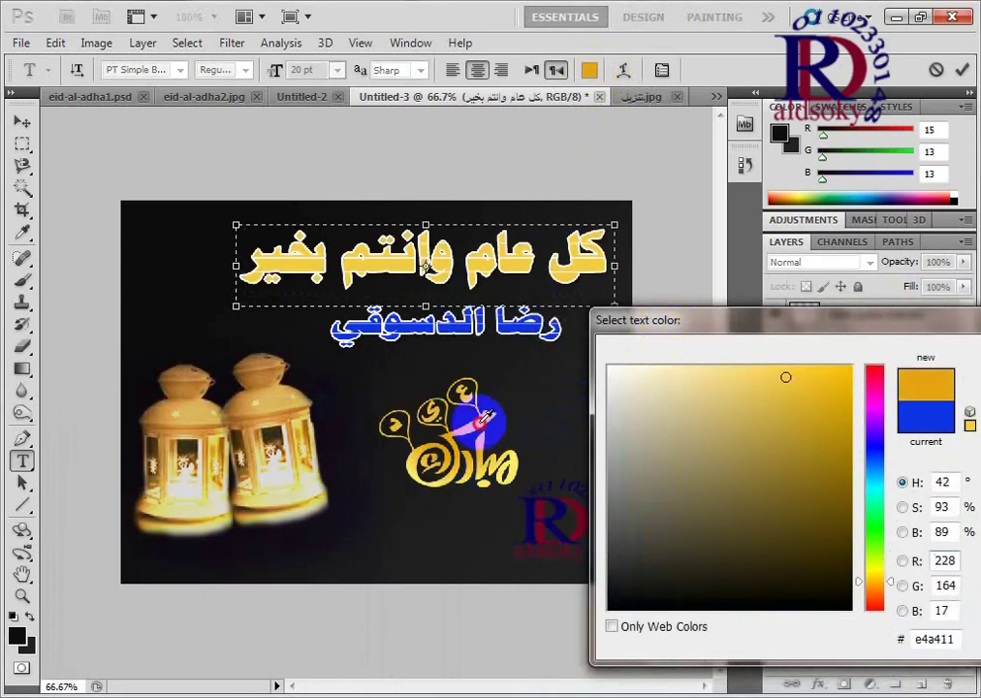
drag(663, 321, 286, 333)
click(618, 374)
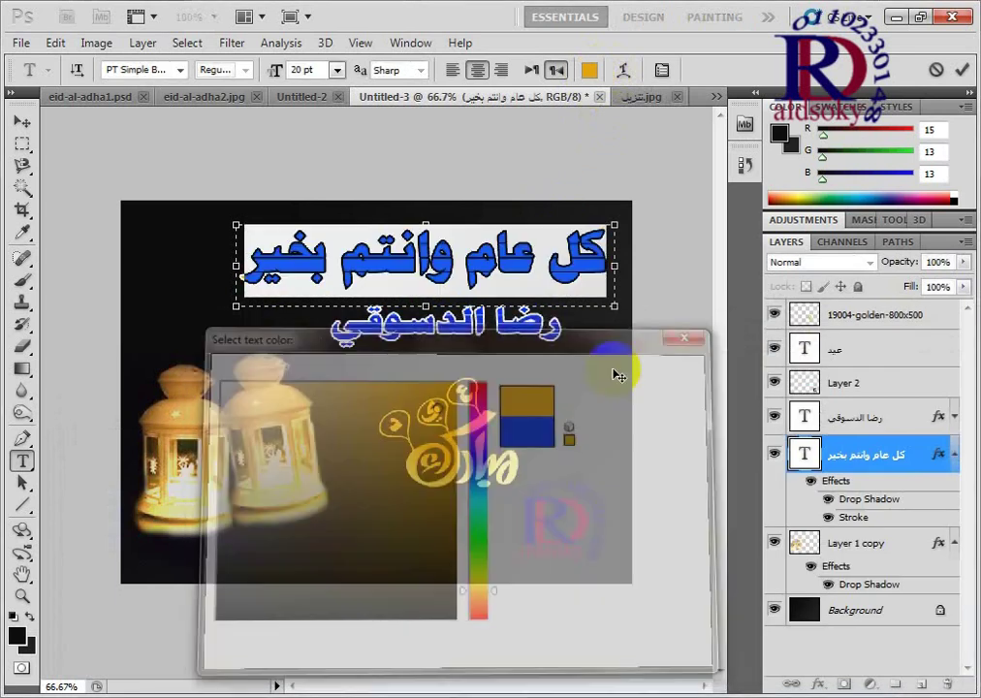
click(429, 293)
click(22, 120)
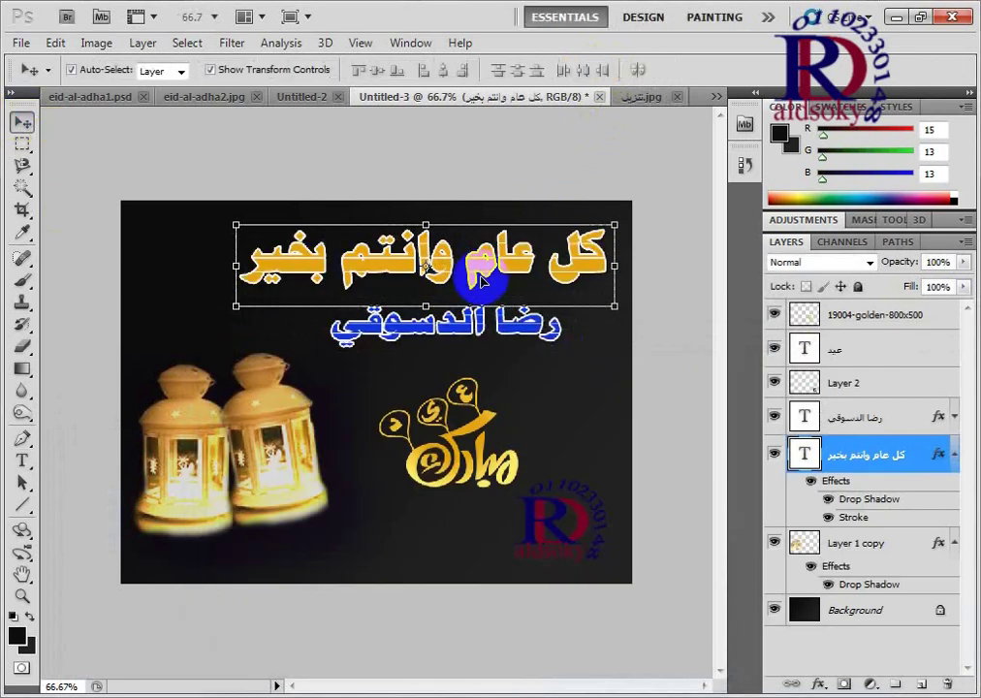
click(263, 39)
click(230, 42)
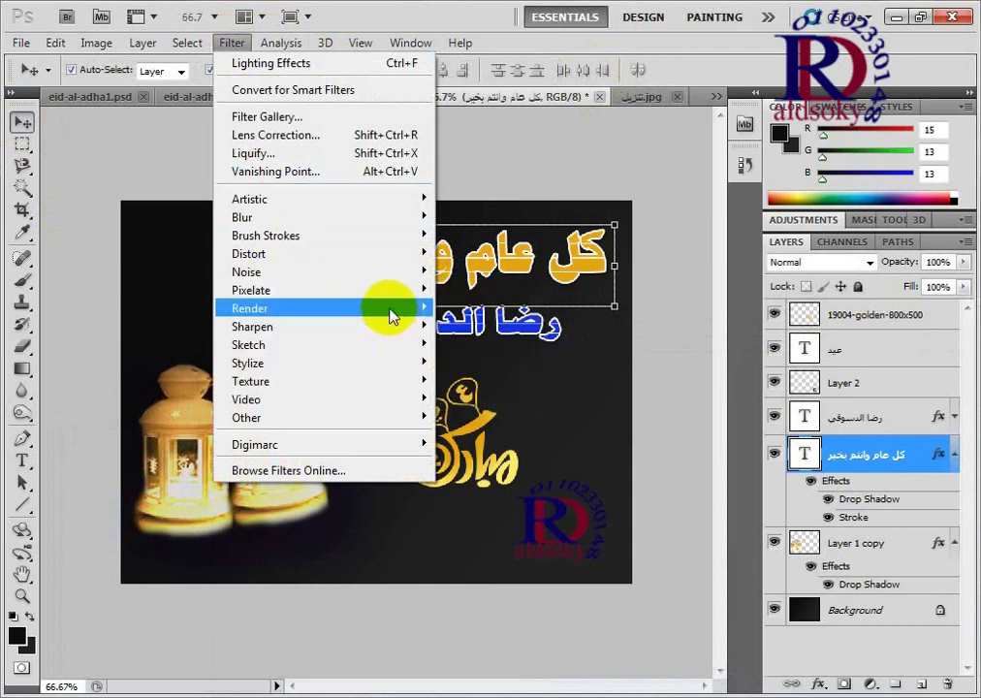
Step: Rasterize the gold headline and light it with a tall Spotlight lighting effect aimed across it
click(492, 380)
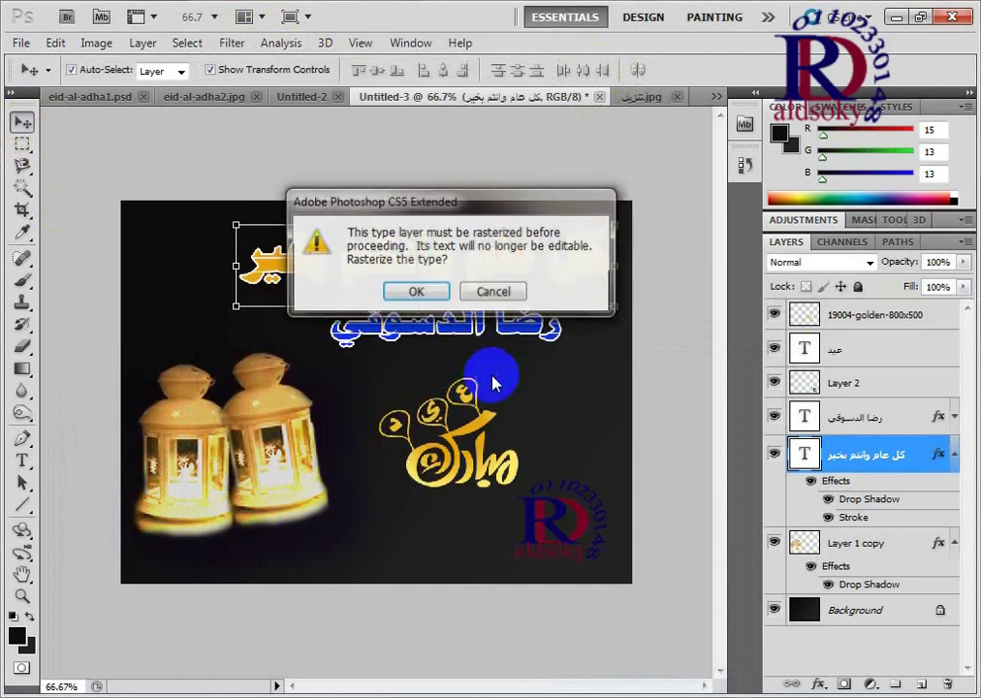
click(436, 291)
drag(405, 84, 686, 111)
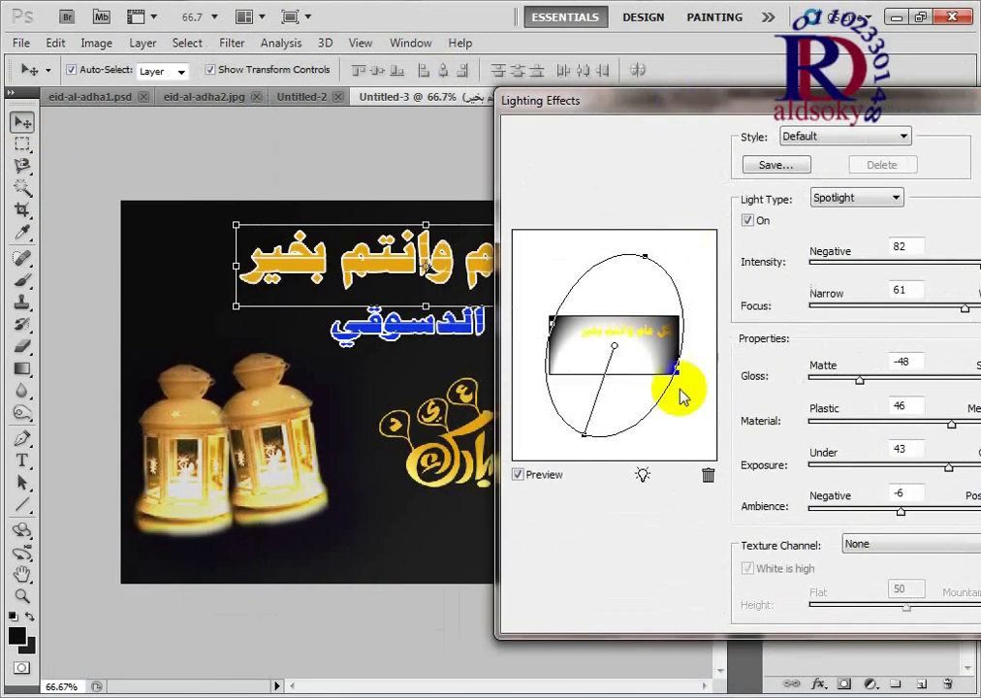
drag(586, 439, 557, 205)
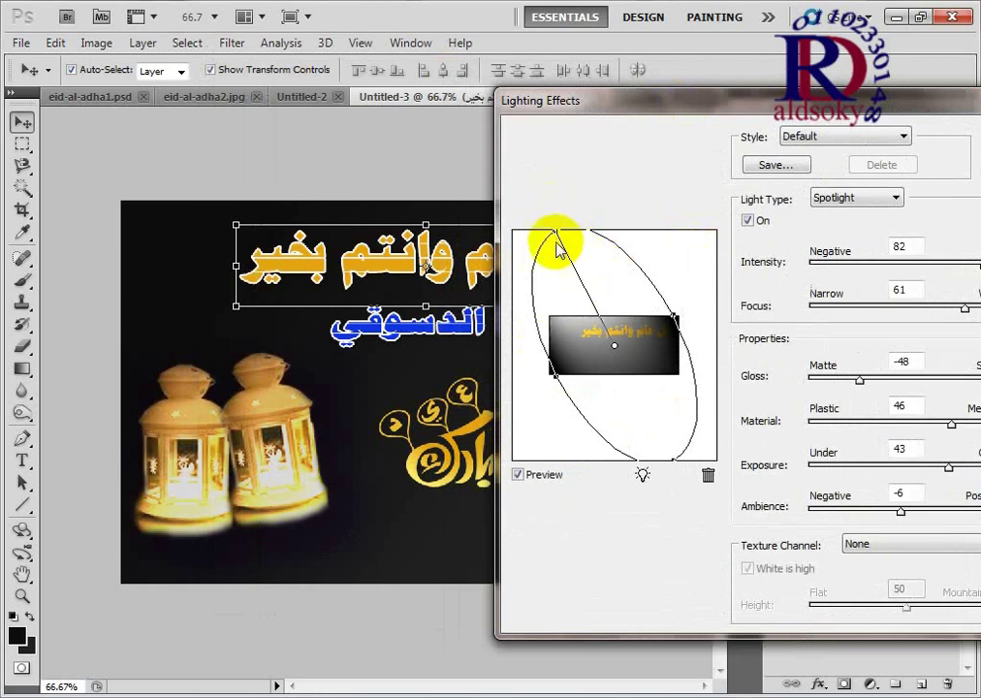
mouse_move(556, 244)
mouse_down()
mouse_move(593, 272)
mouse_move(591, 258)
mouse_up()
drag(762, 103, 534, 125)
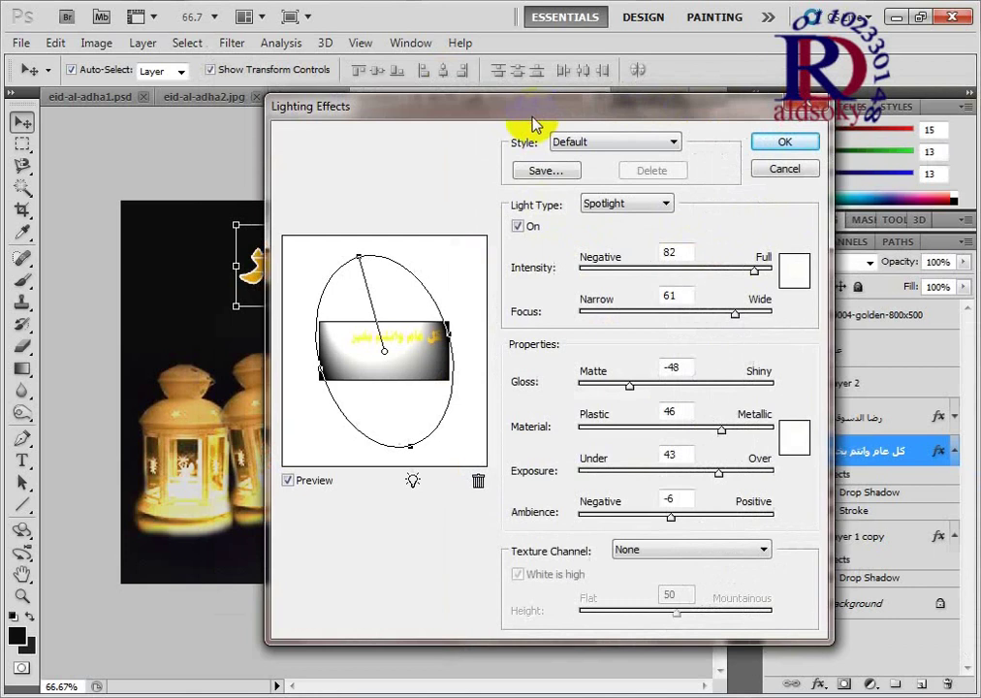
click(781, 141)
click(586, 374)
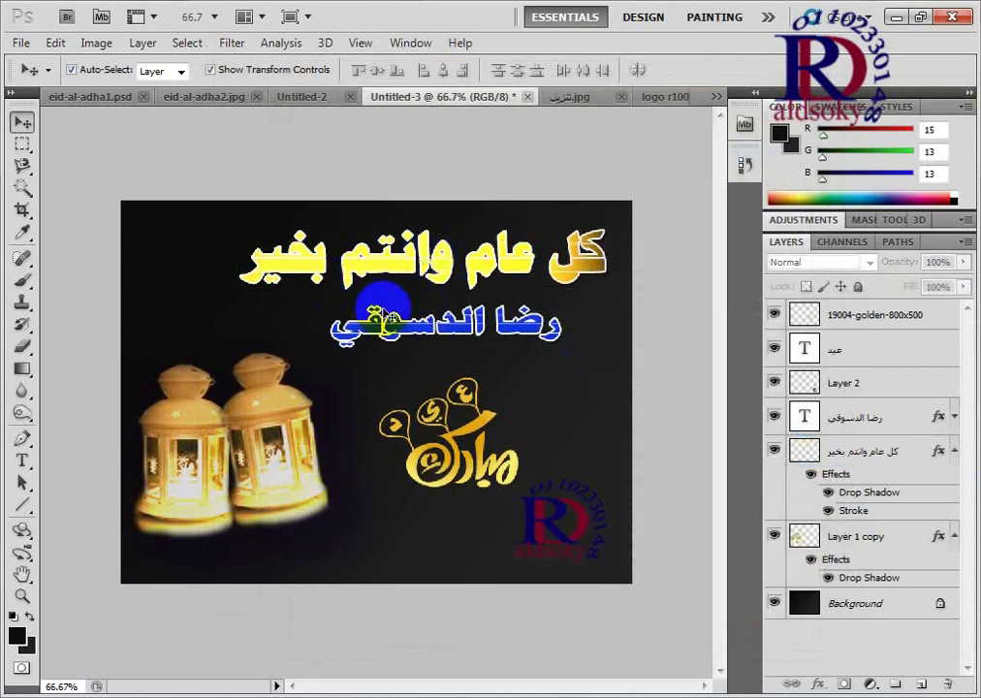
Step: Nudge the greeting headline slightly left and down, and move the name text down a little
click(514, 269)
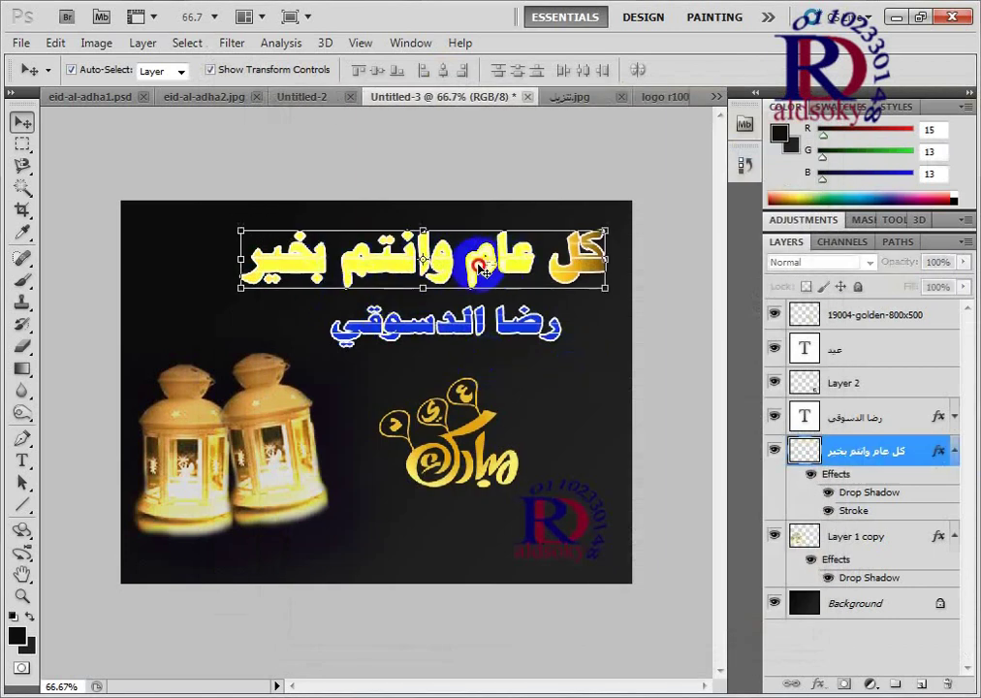
drag(441, 266, 424, 273)
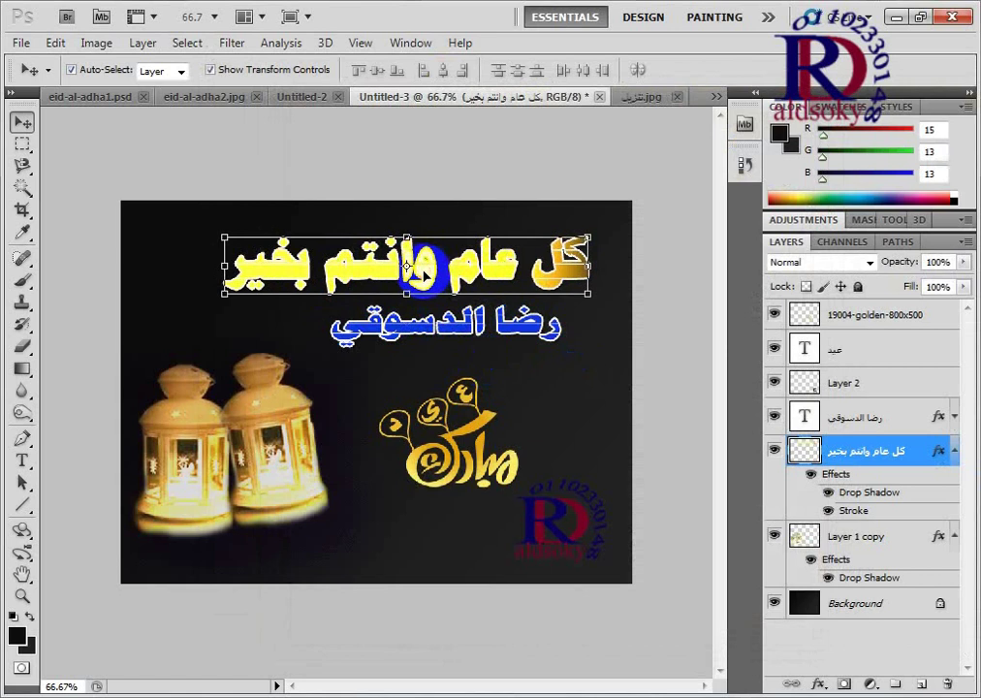
click(511, 347)
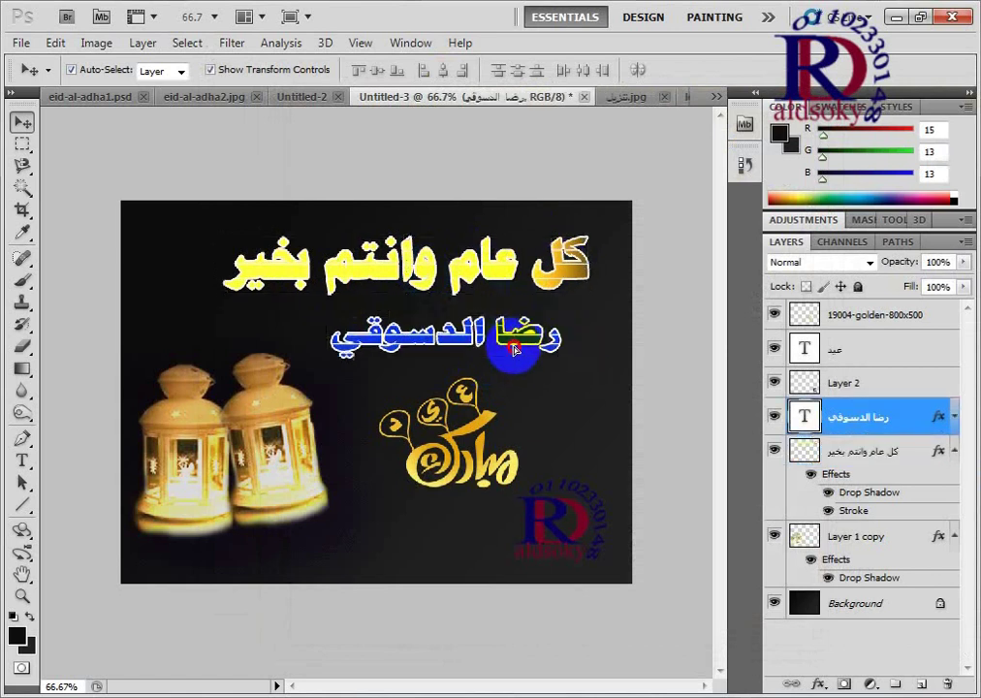
drag(511, 347, 510, 359)
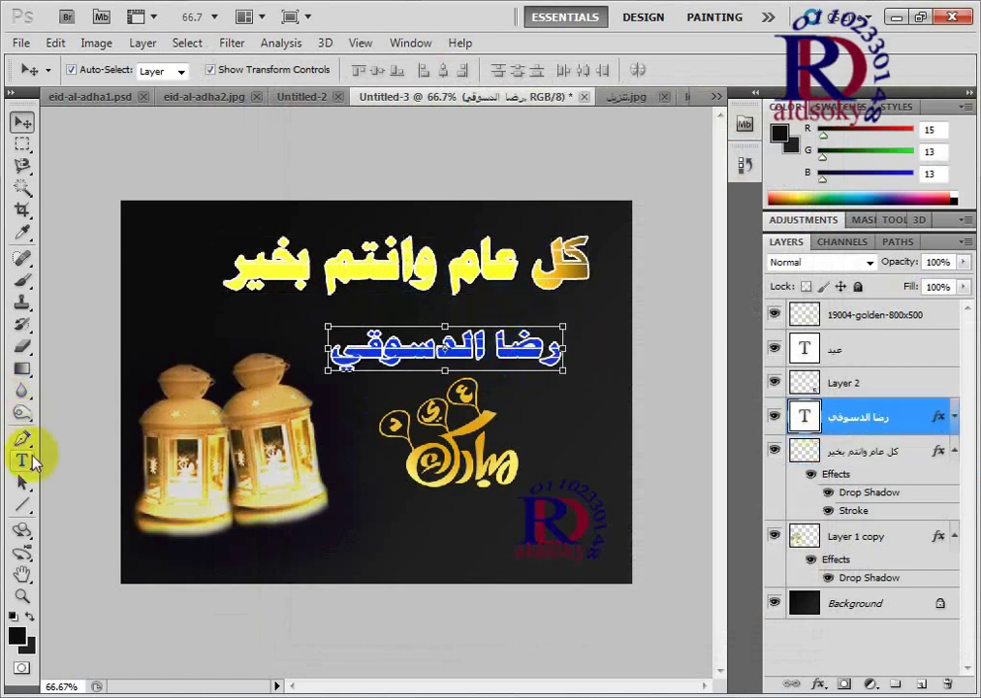
Step: Recolour the blue name text to a darker gold sampled from the lantern
click(23, 462)
drag(377, 362, 411, 325)
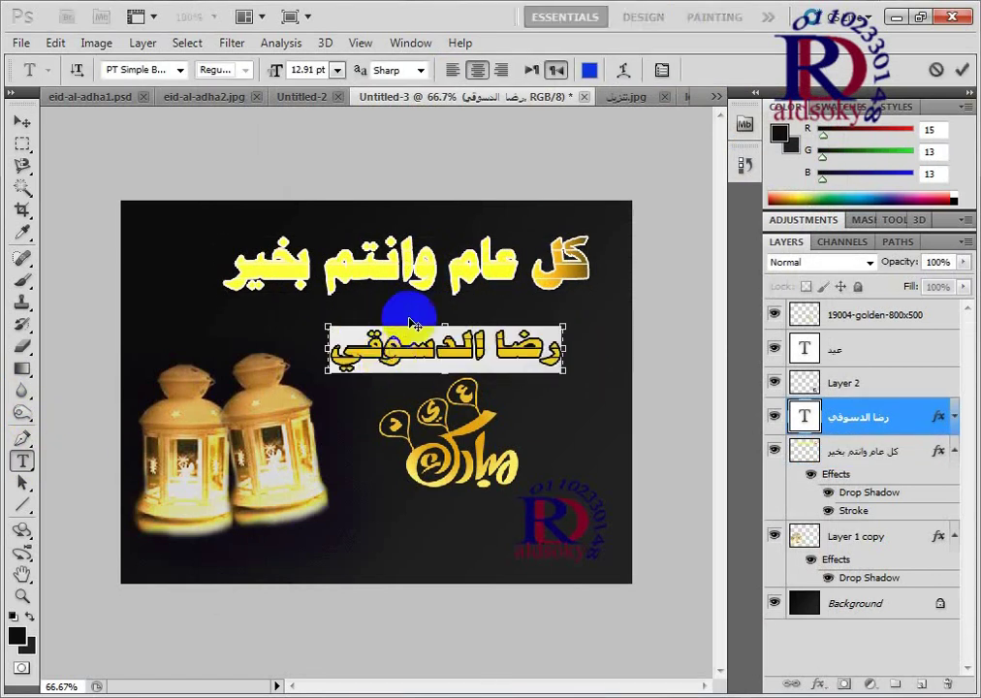
click(588, 70)
click(187, 413)
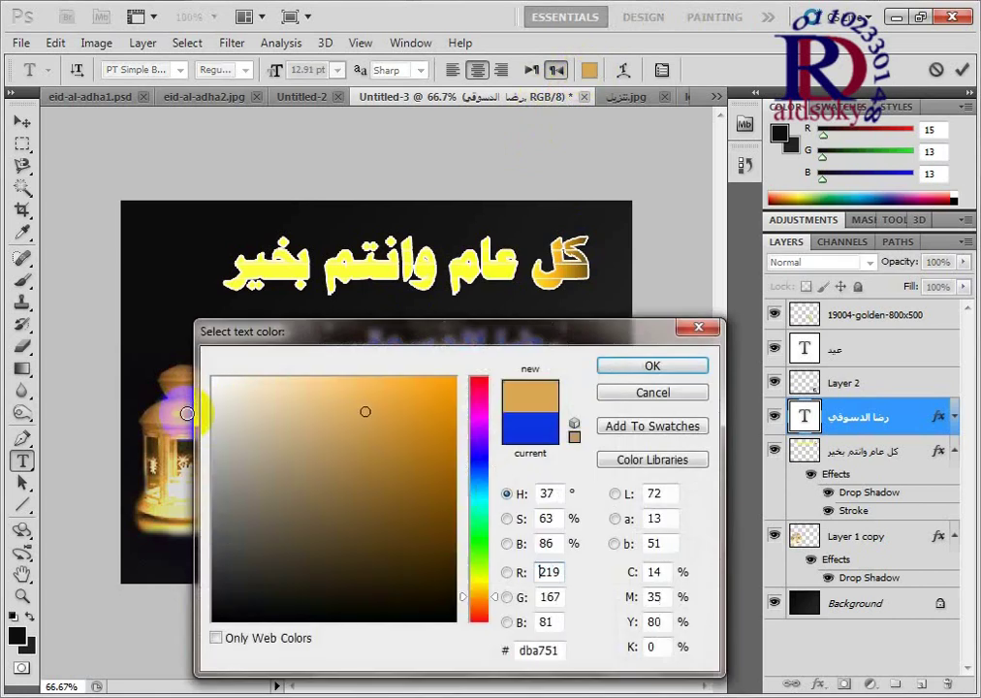
drag(287, 333, 340, 476)
click(285, 411)
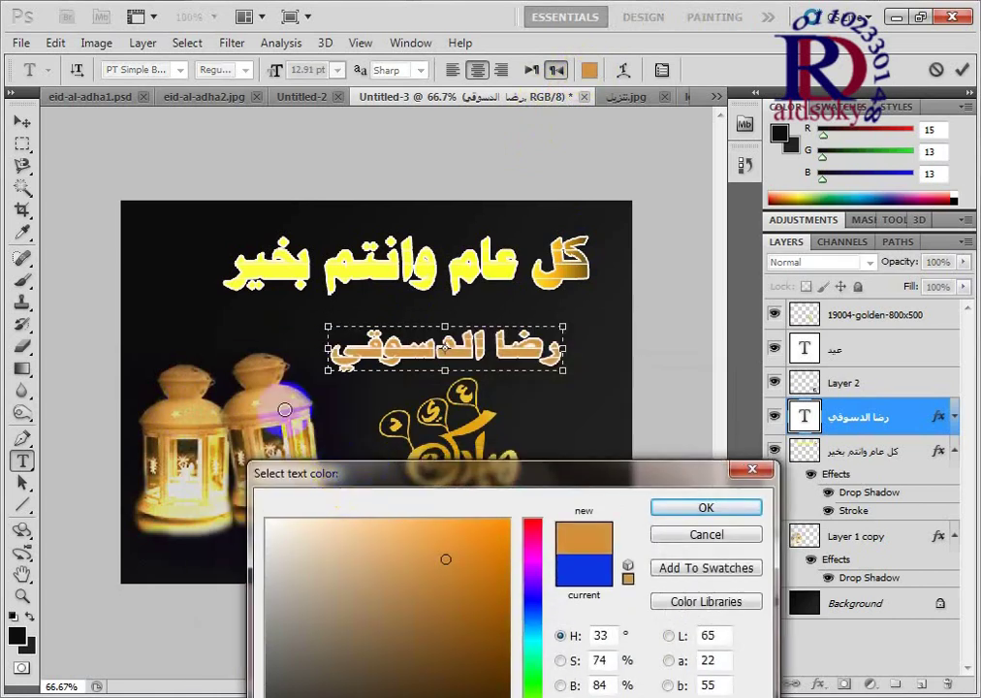
click(683, 508)
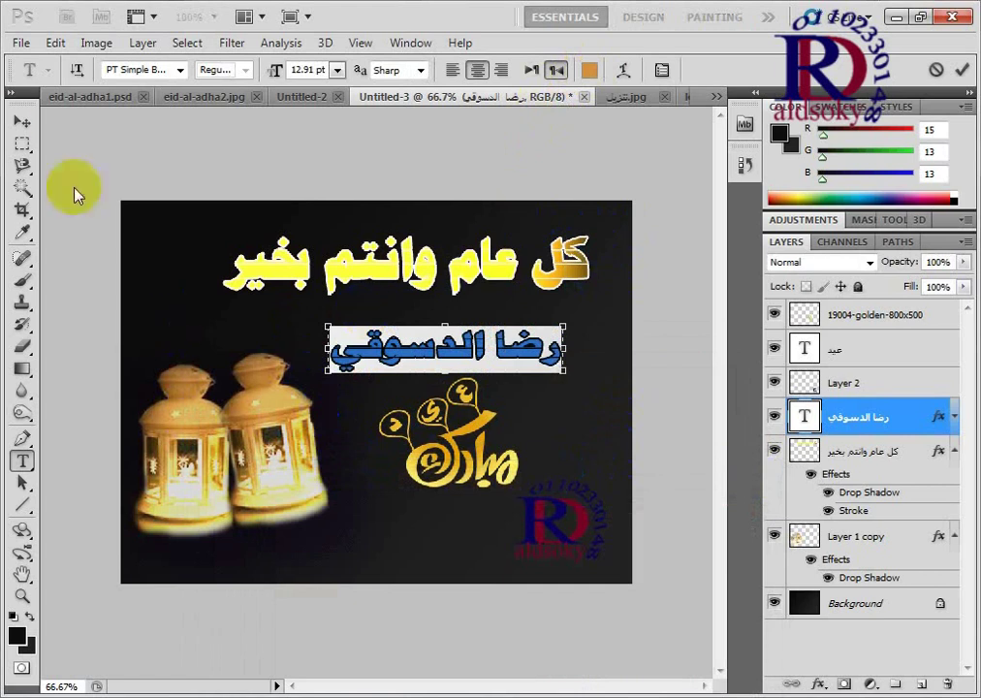
click(21, 122)
drag(377, 399, 461, 579)
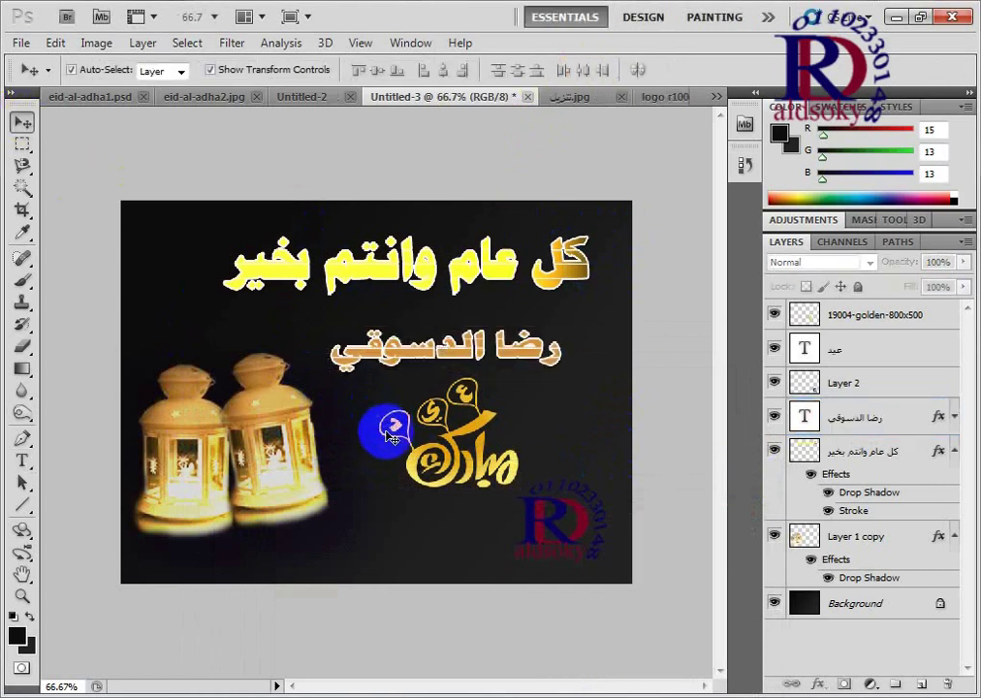
Step: Delete the RD logo layer (Layer 2) from the card's lower right
click(591, 560)
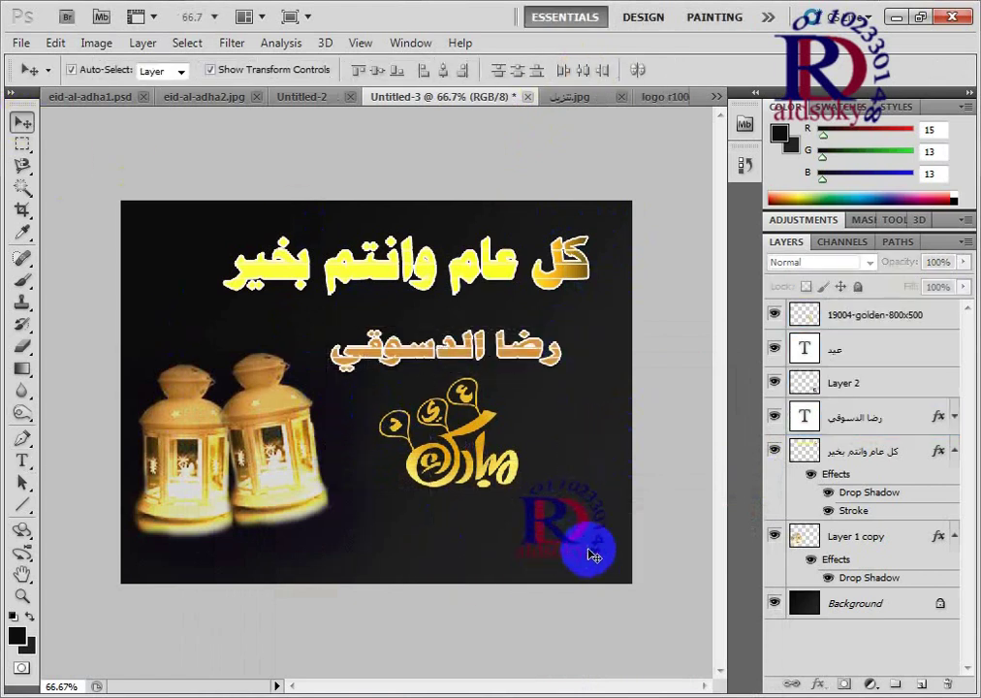
click(584, 540)
key(Delete)
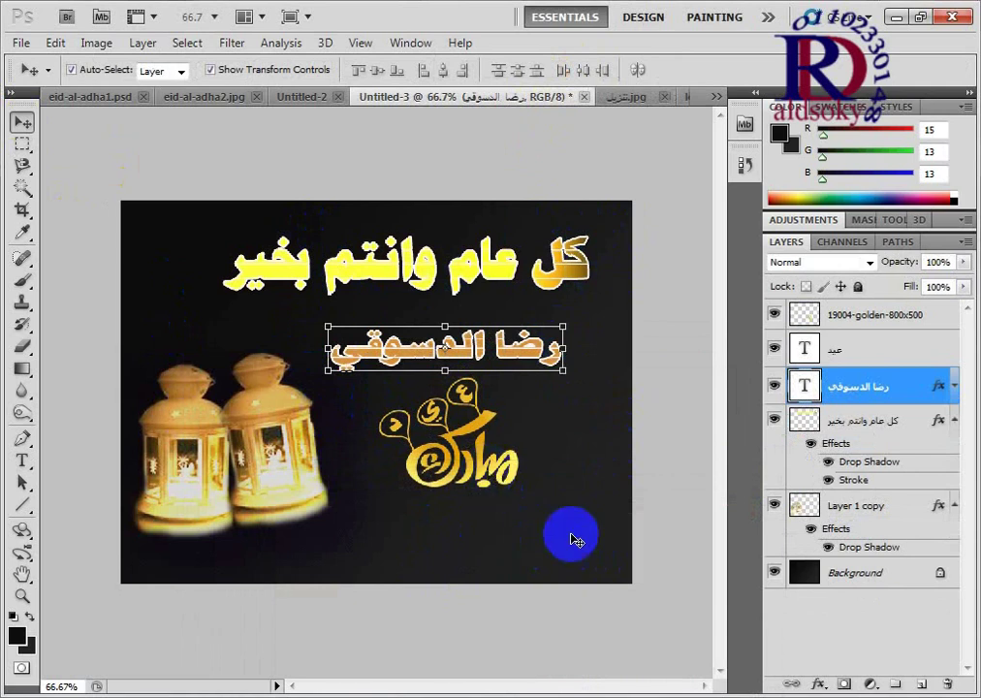
Step: Select the Mubarak calligraphy layers and scale them up to about 130%
click(417, 427)
shift+click(455, 456)
drag(405, 401, 463, 427)
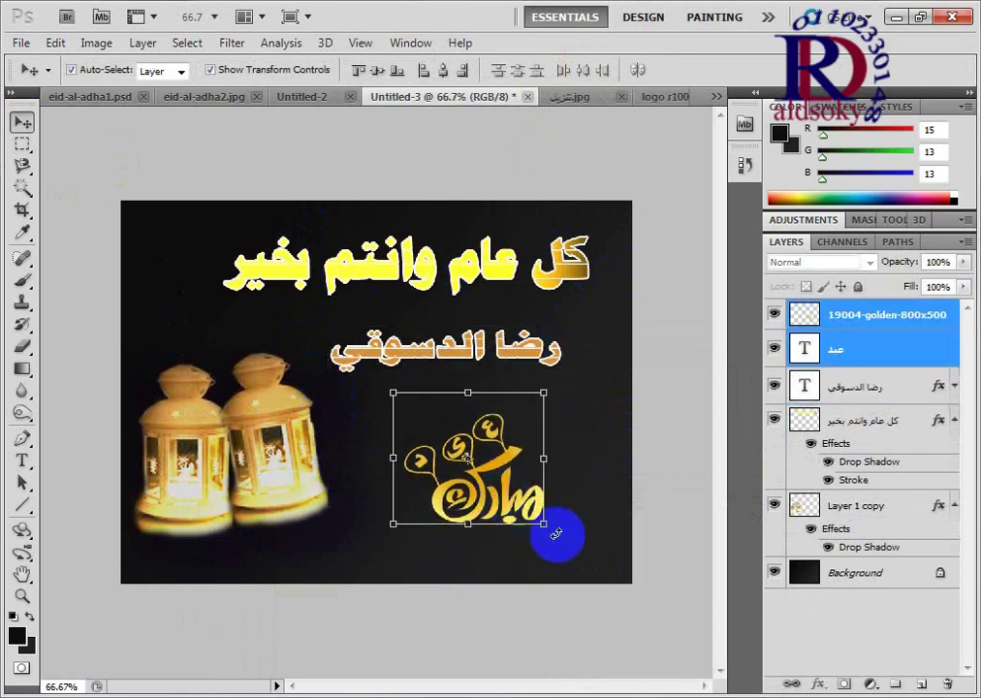
drag(555, 533, 566, 545)
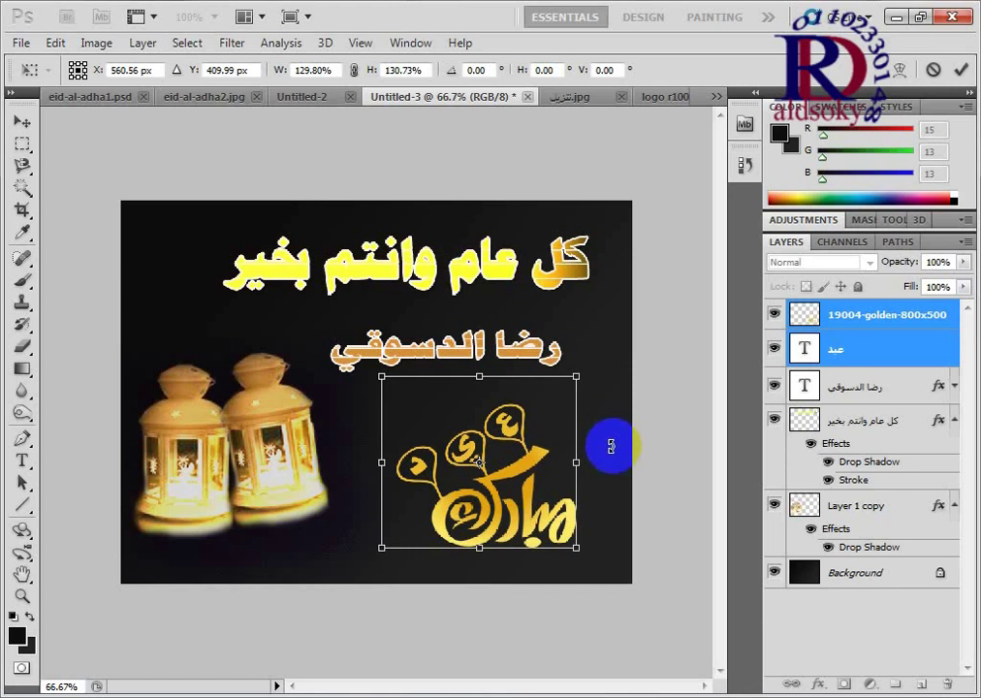